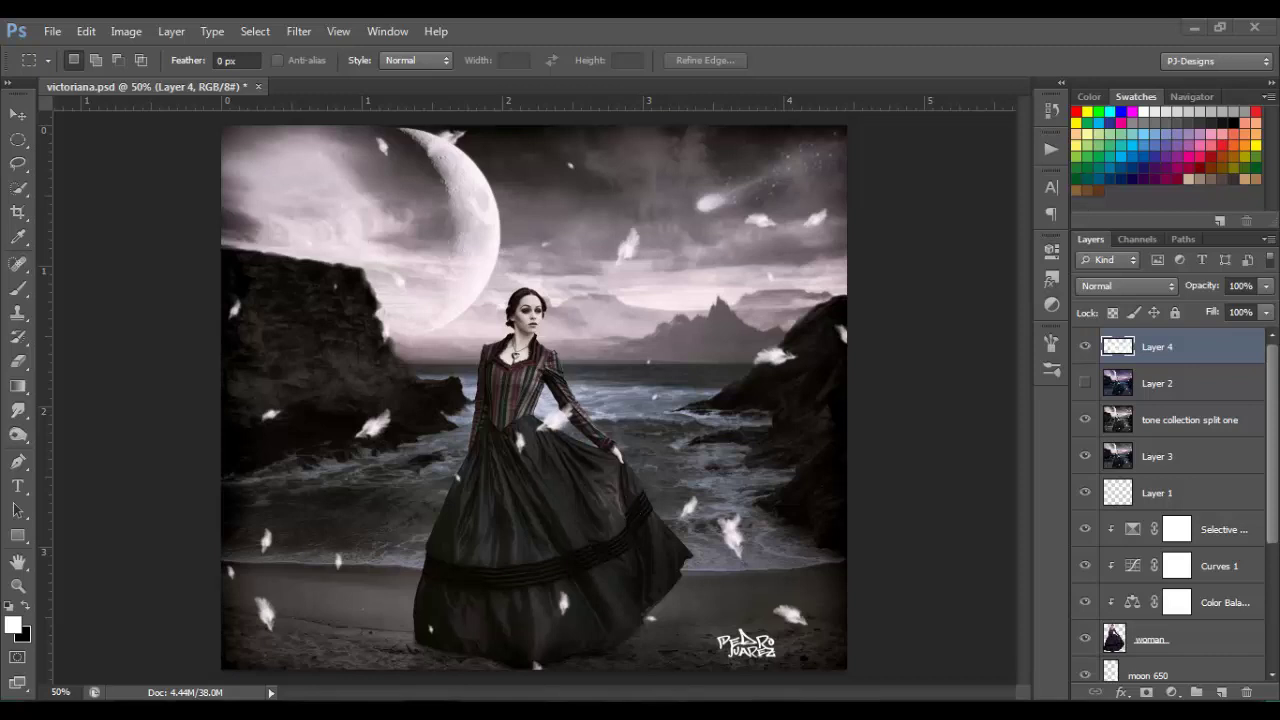
# Step: Open the premade_background seascape image from the tutorial folder as its own document and fit it to the window
pyautogui.moveTo(257, 714)
pyautogui.click(215, 714)
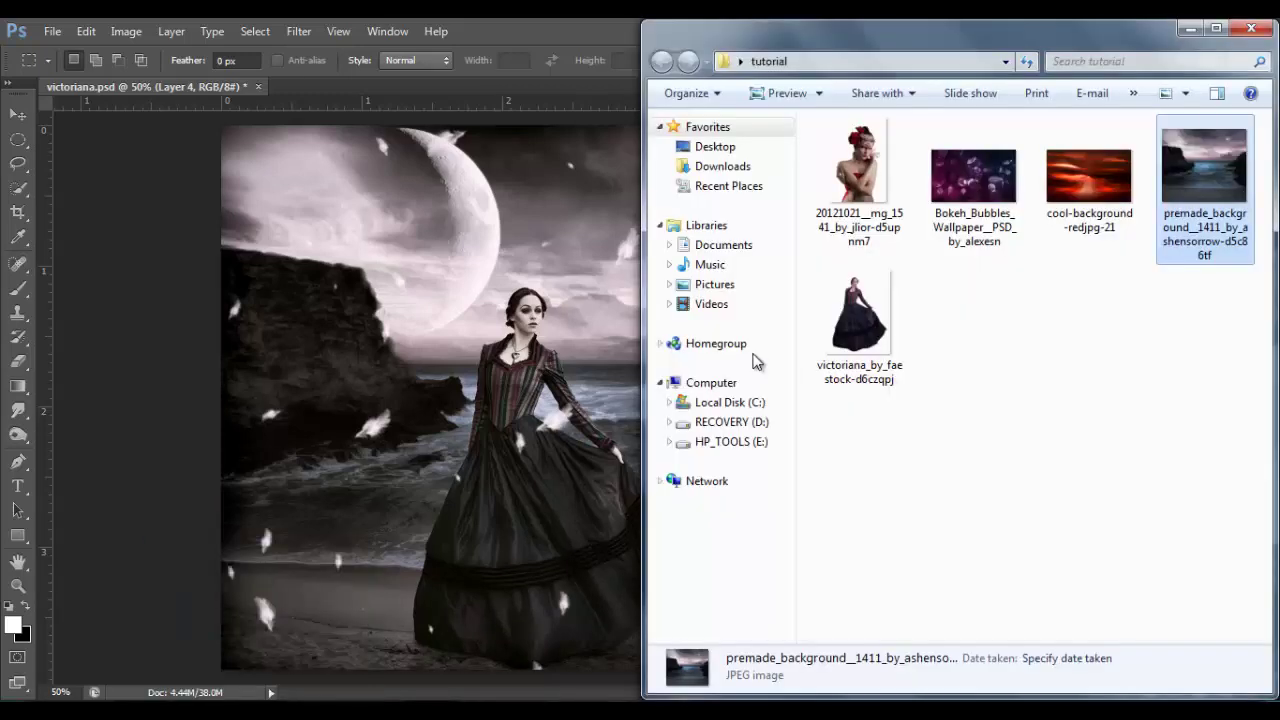
pyautogui.click(1031, 388)
pyautogui.click(1190, 179)
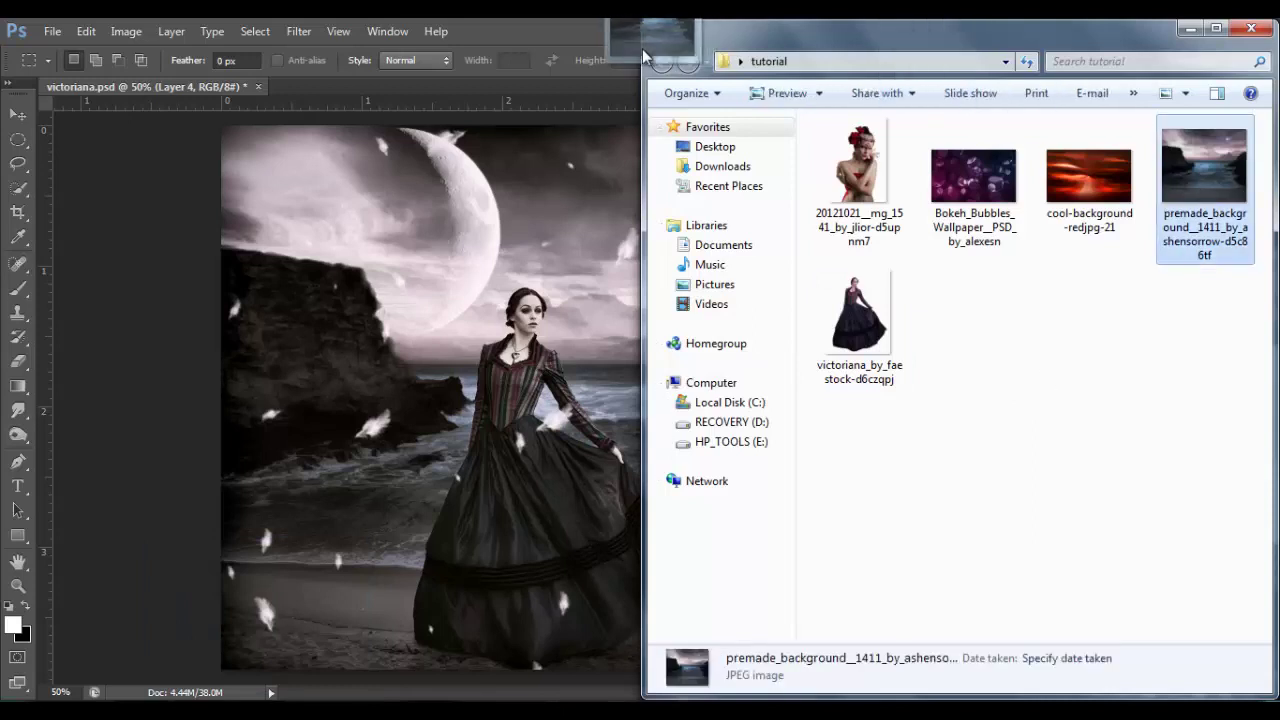
pyautogui.click(606, 36)
pyautogui.moveTo(606, 36); pyautogui.dragTo(640, 342)
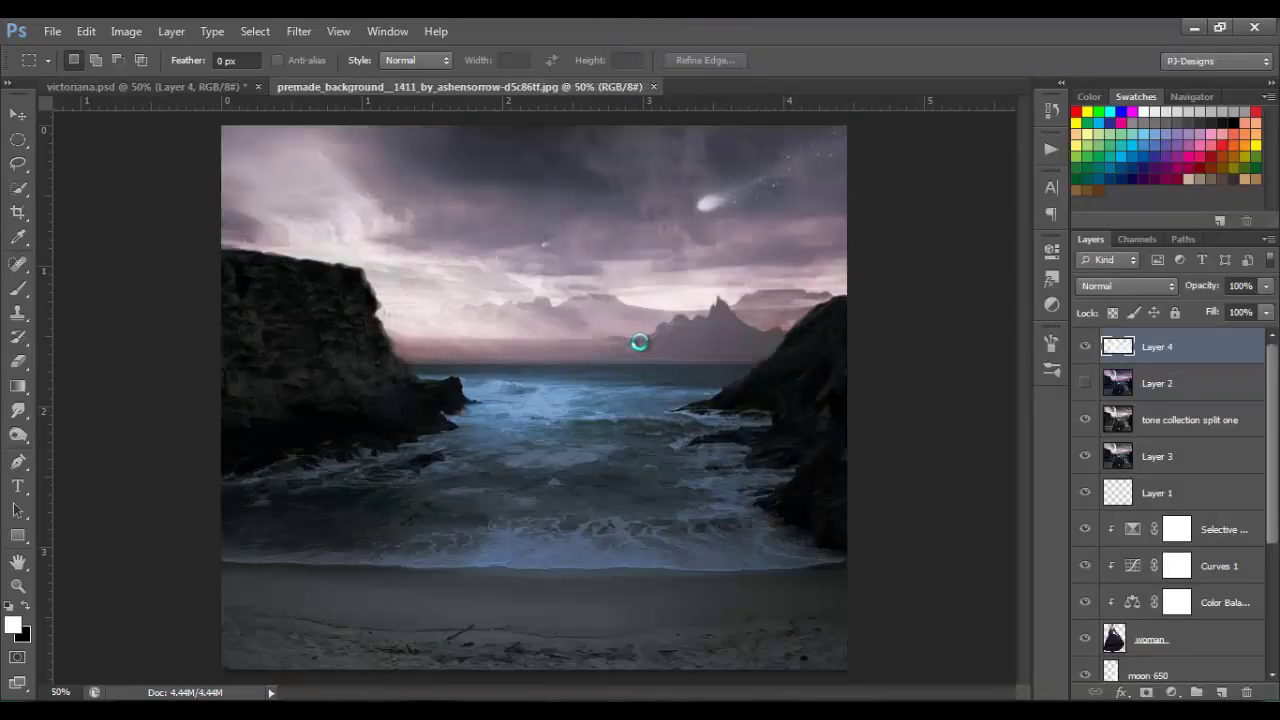
pyautogui.hotkey('ctrl', '0')
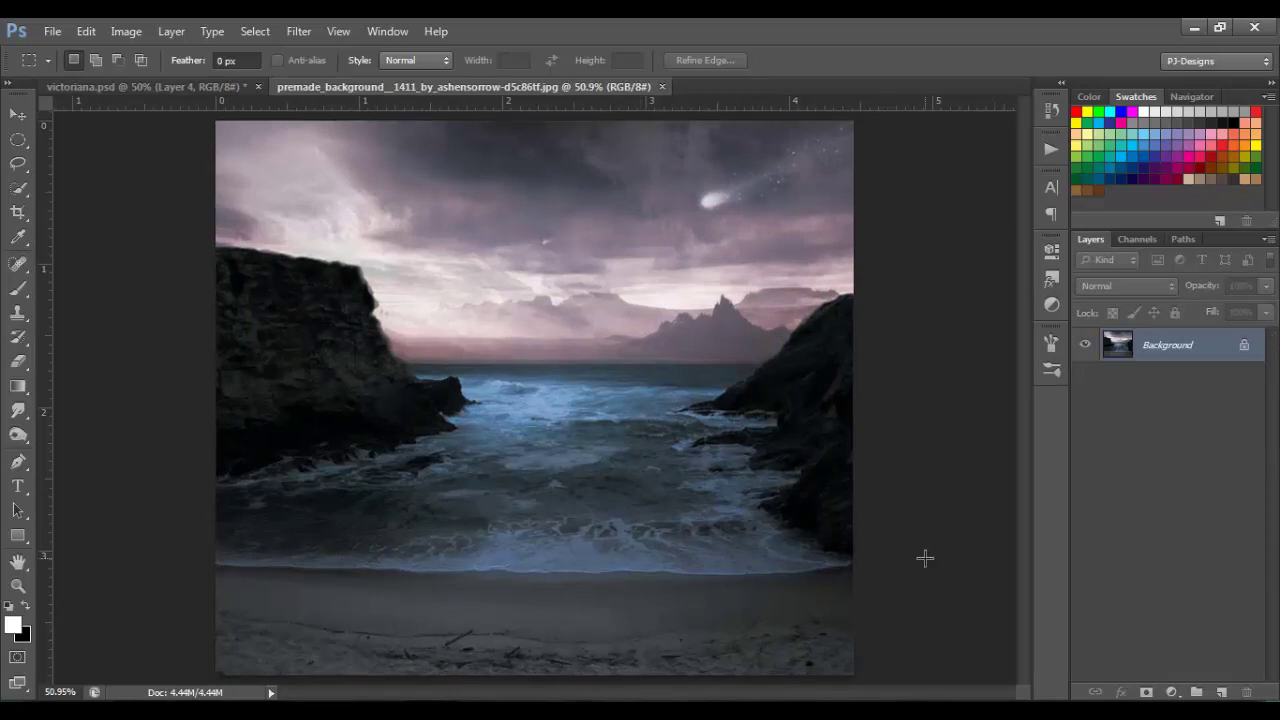
# Step: Duplicate the seascape's Background layer and convert the copy to a Smart Object
pyautogui.hotkey('ctrl', 'j')
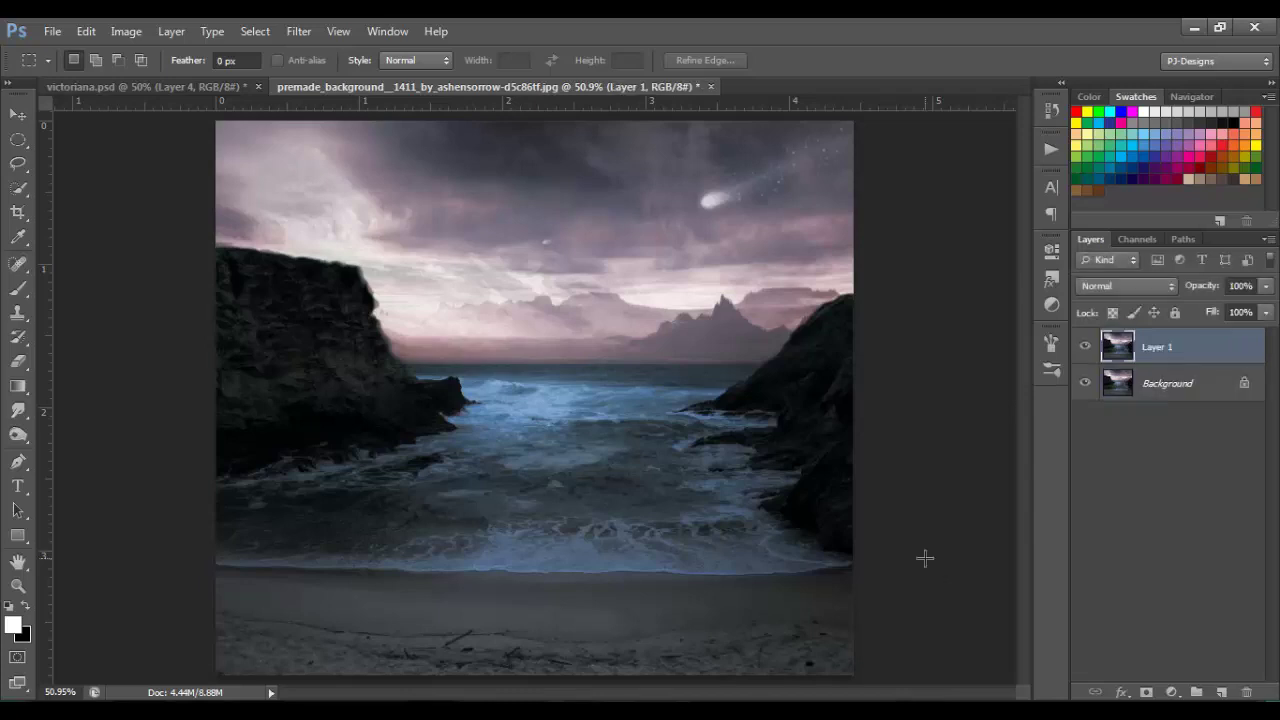
pyautogui.rightClick(1214, 354)
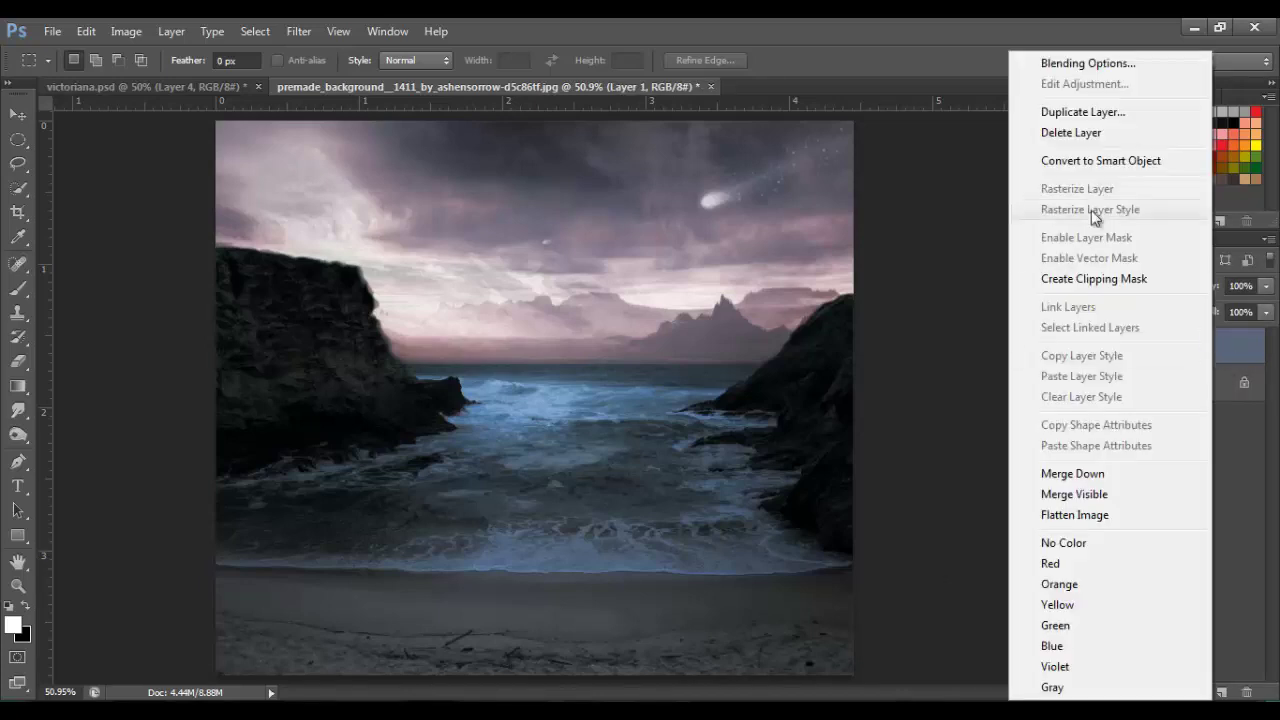
pyautogui.click(1092, 162)
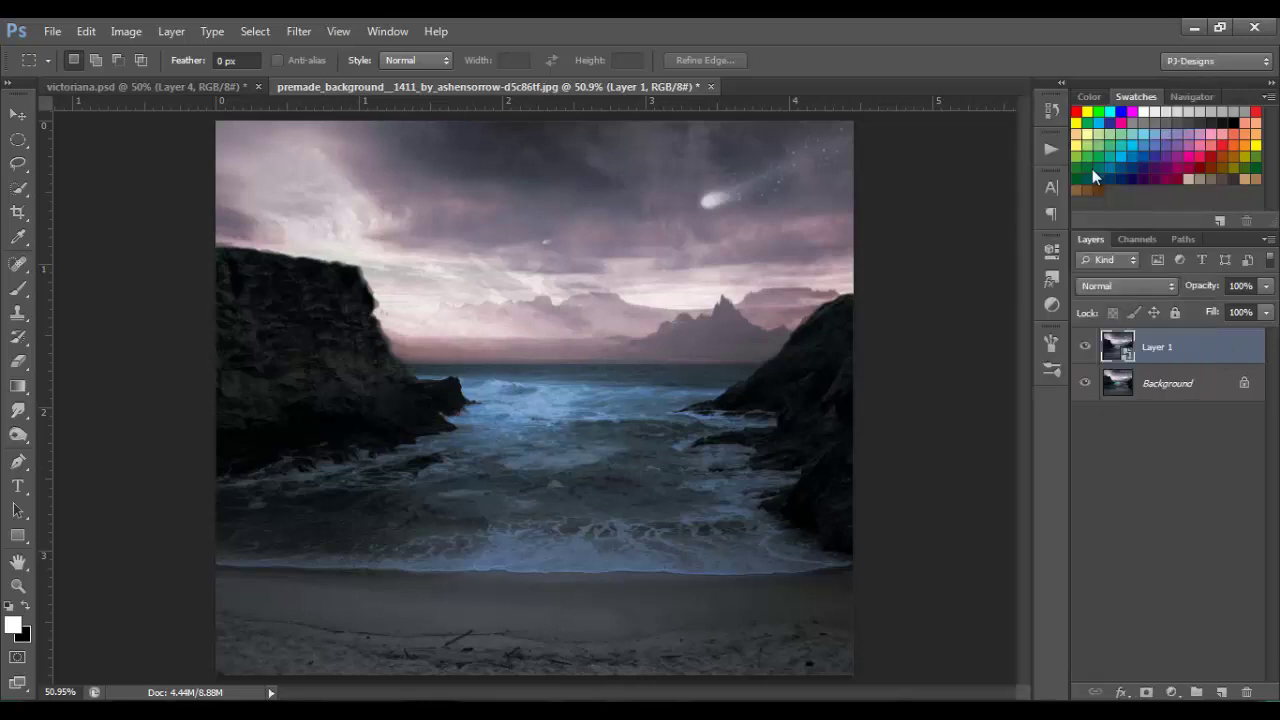
pyautogui.rightClick(1206, 347)
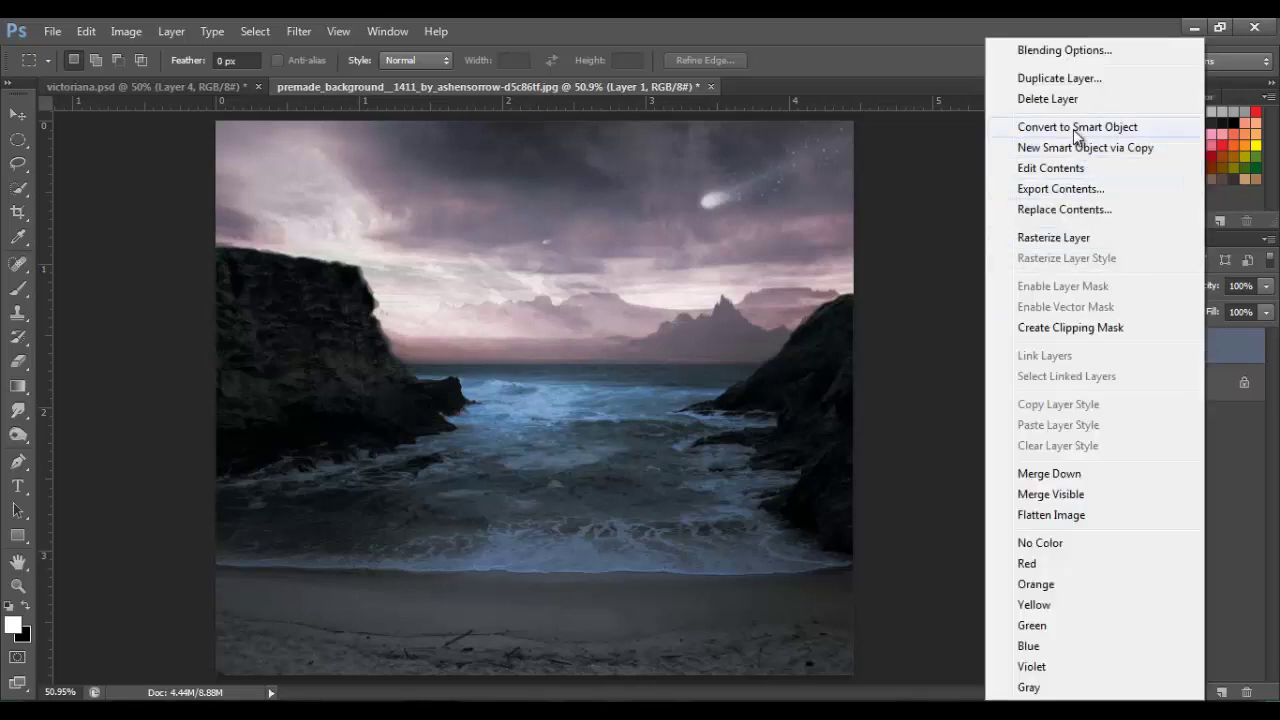
pyautogui.click(1235, 454)
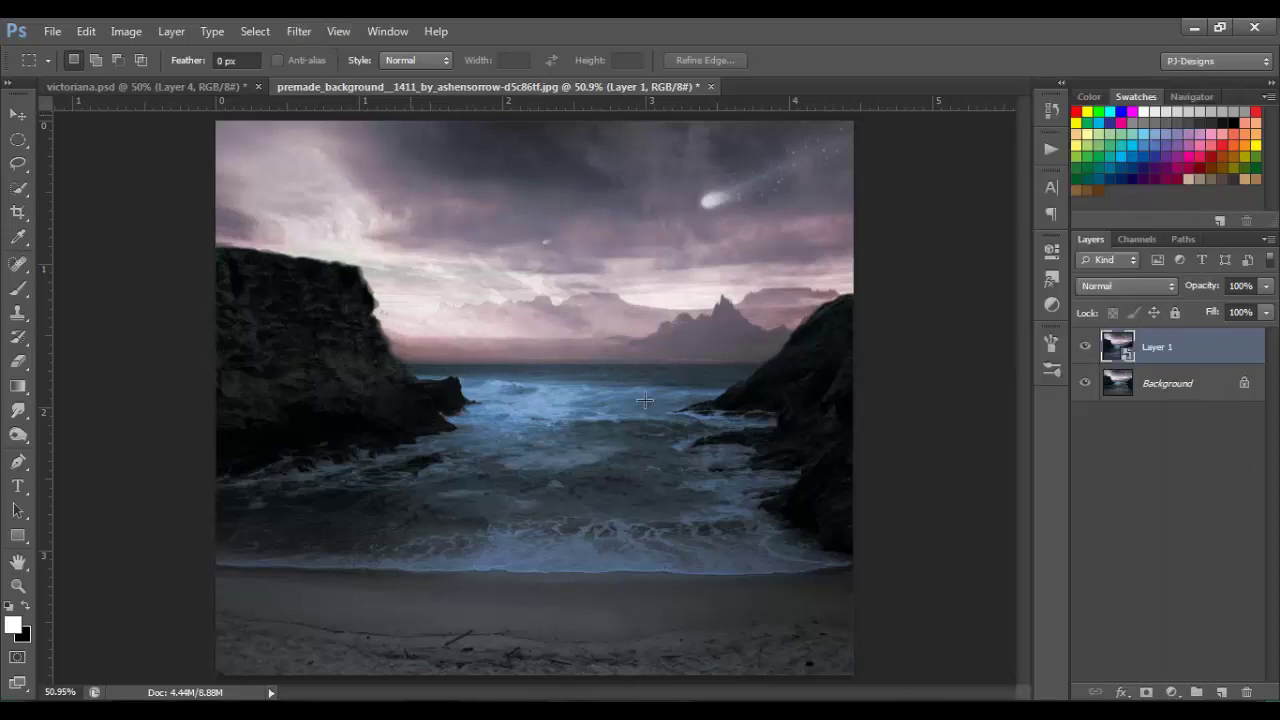
# Step: Apply a Gaussian Blur smart filter with a 1.5-pixel radius to the duplicated seascape layer
pyautogui.click(255, 31)
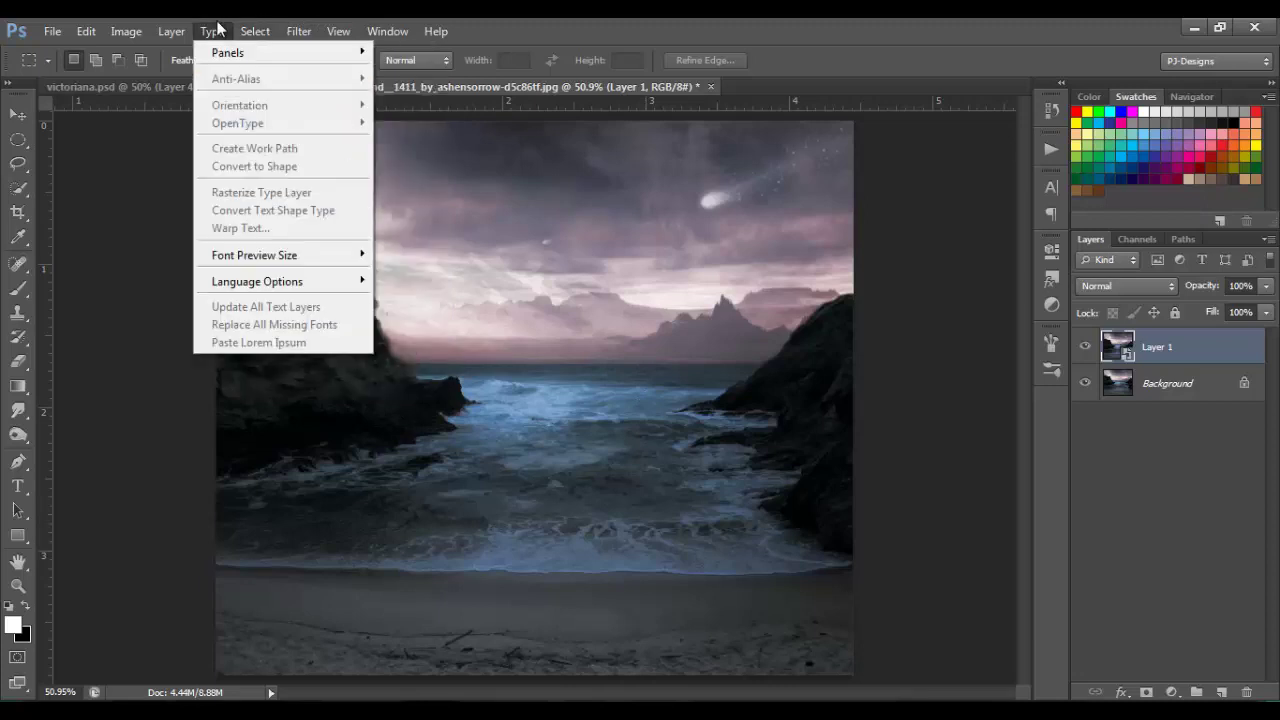
pyautogui.moveTo(300, 31)
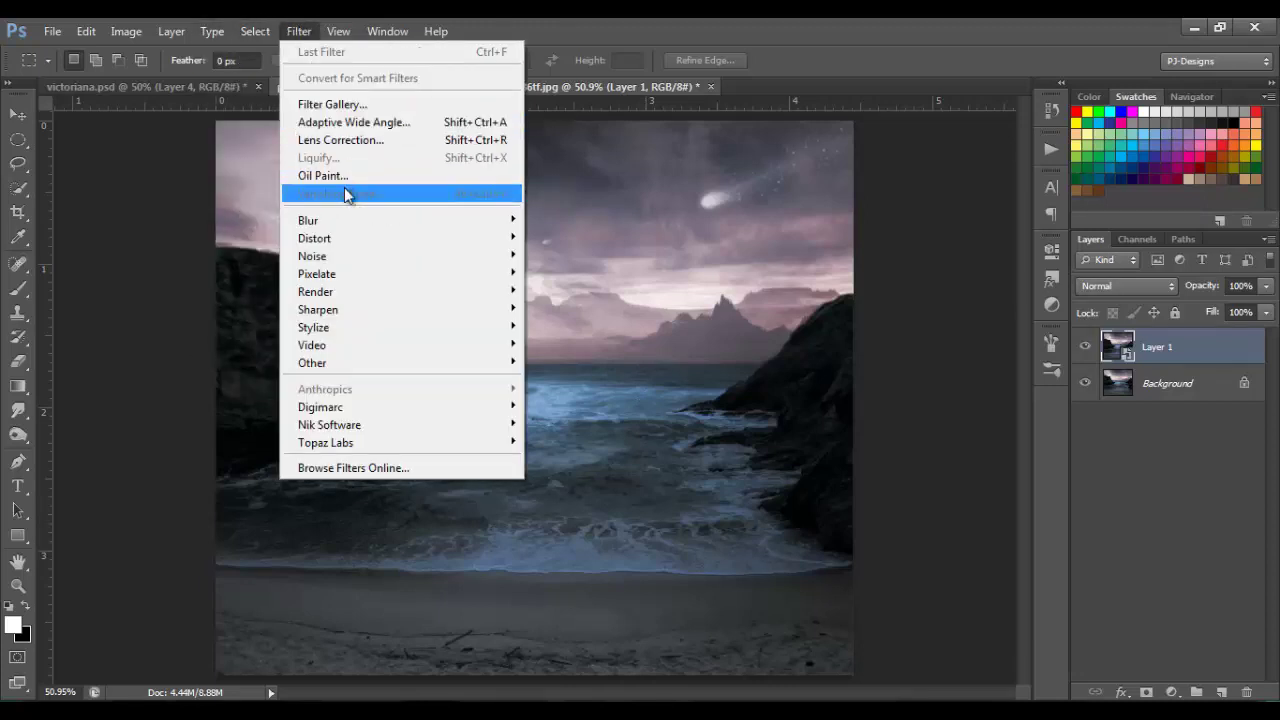
pyautogui.moveTo(341, 226)
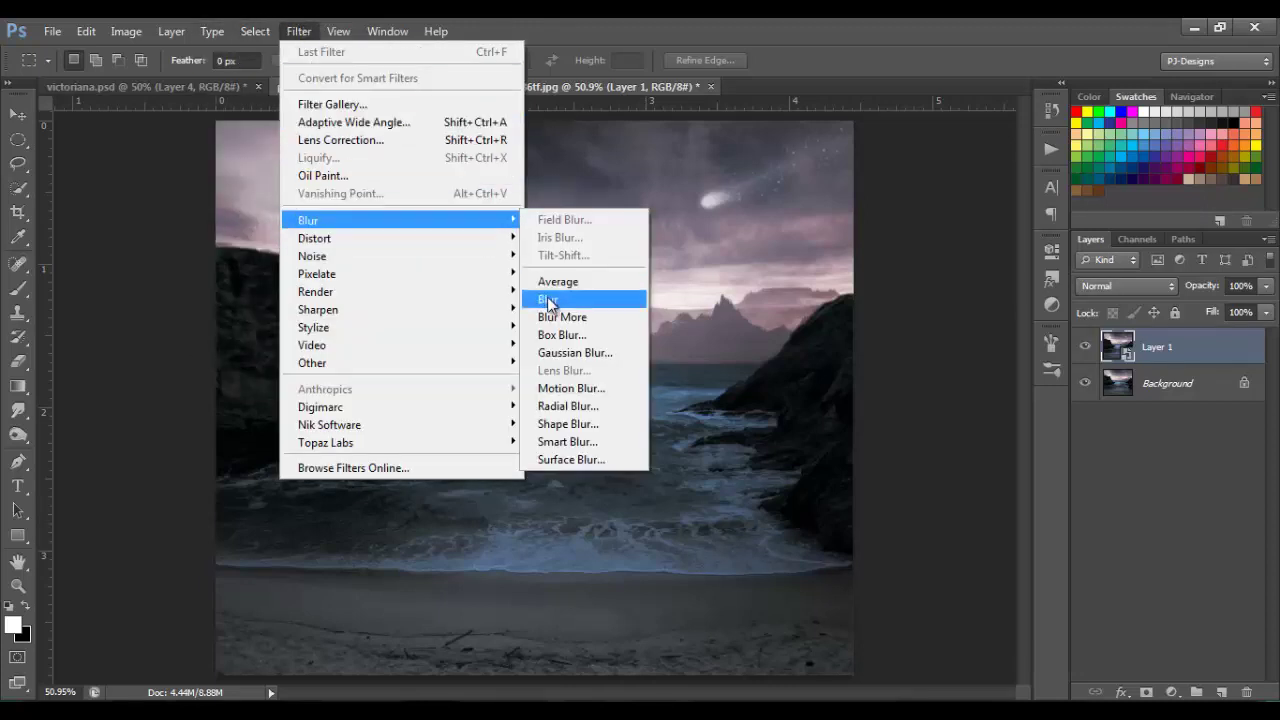
pyautogui.click(572, 354)
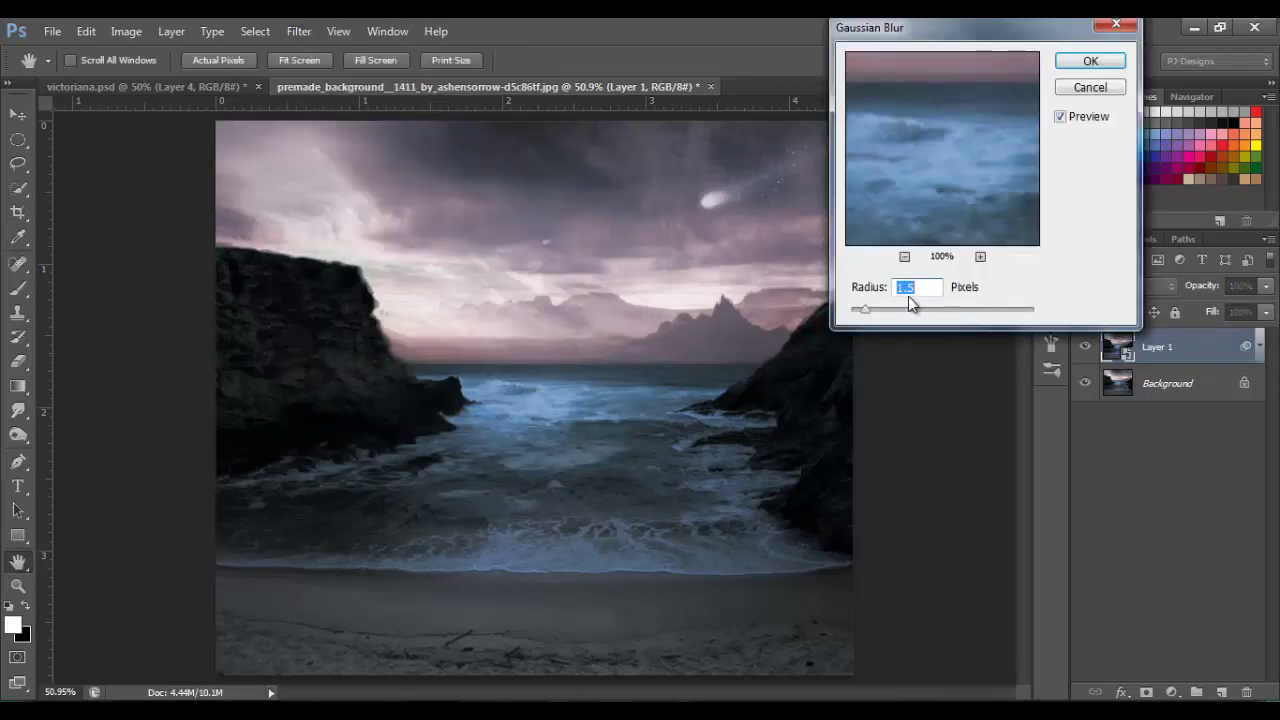
pyautogui.click(1091, 62)
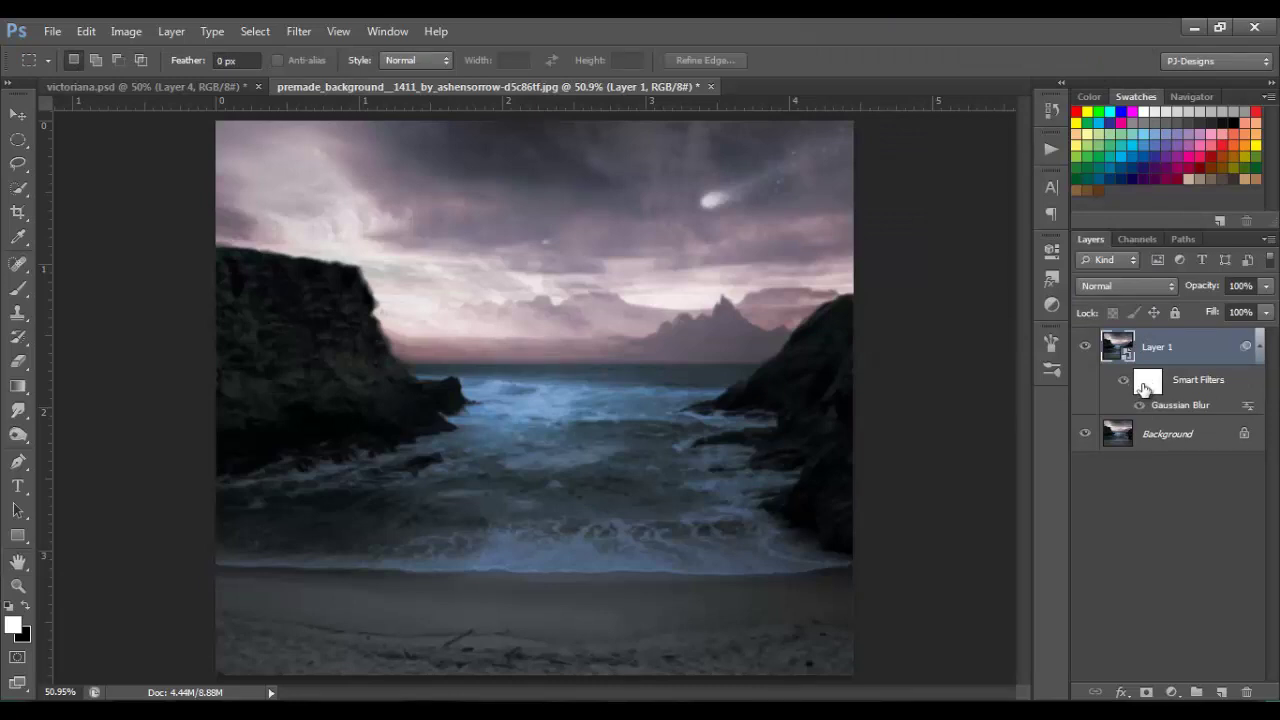
# Step: Fill the smart filter mask with a black-to-white linear gradient from the beach's lower edge up to the sky just above the horizon
pyautogui.click(1147, 386)
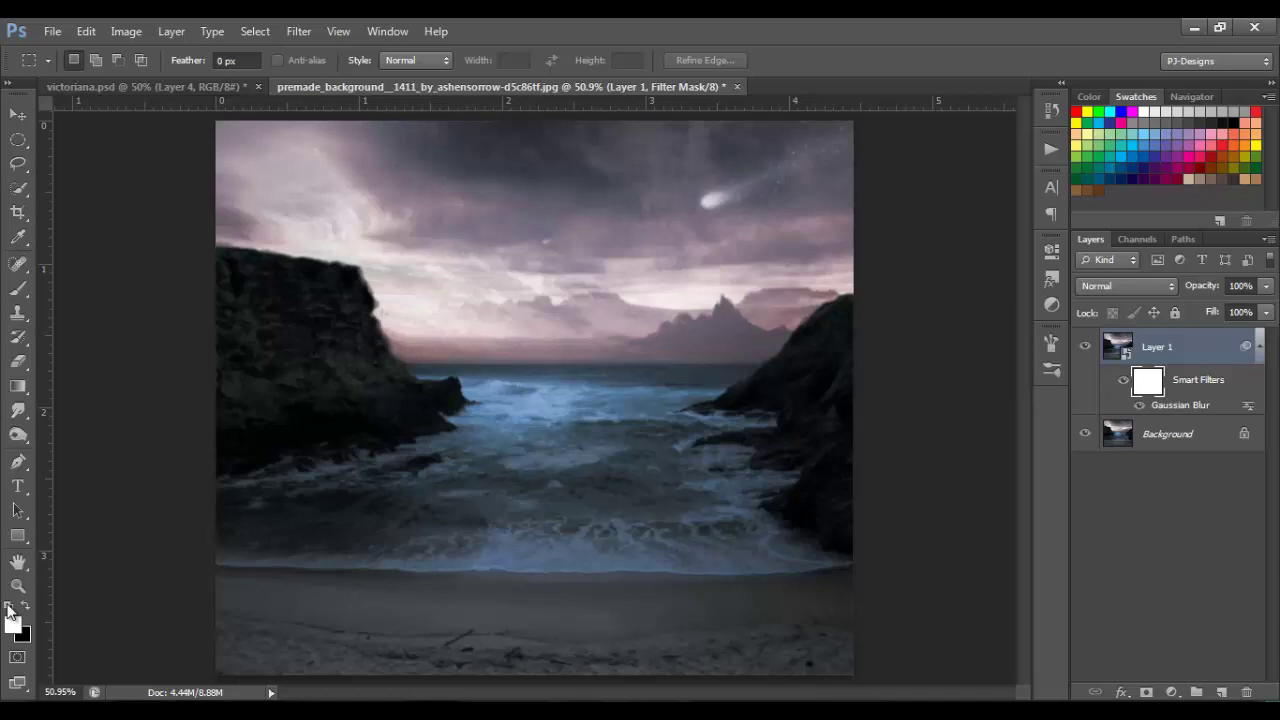
pyautogui.click(18, 388)
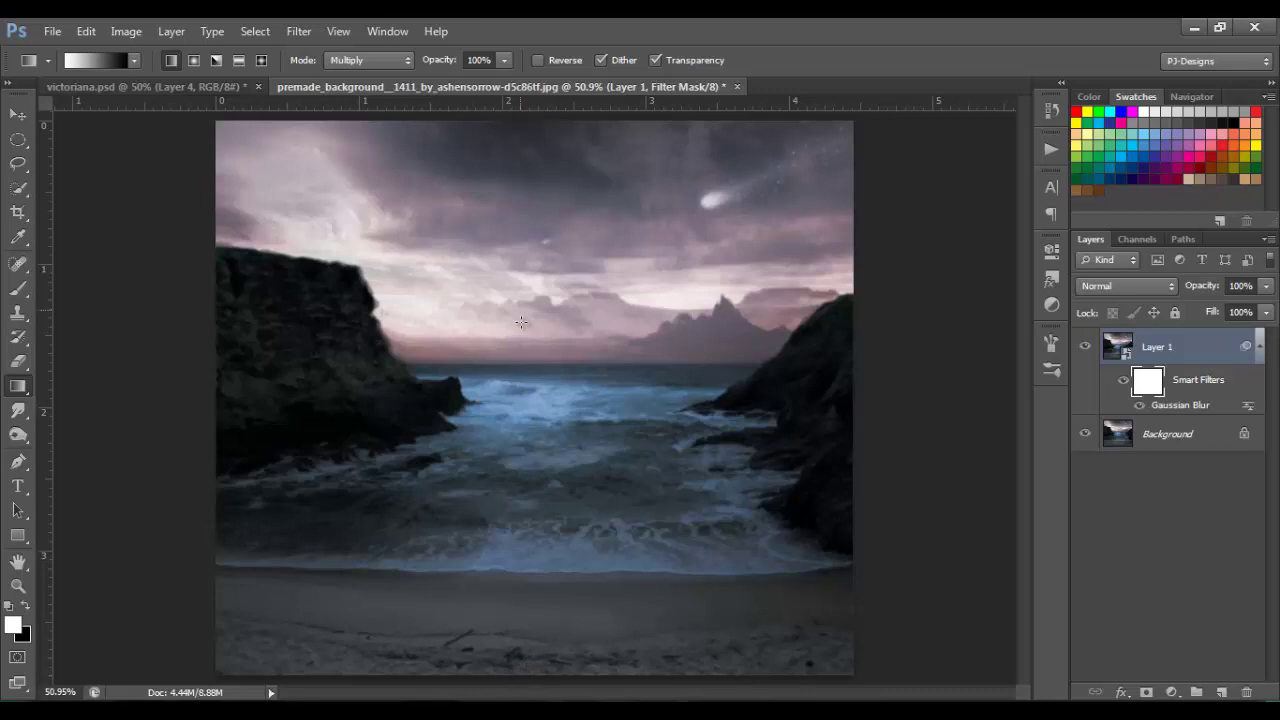
pyautogui.press('x')
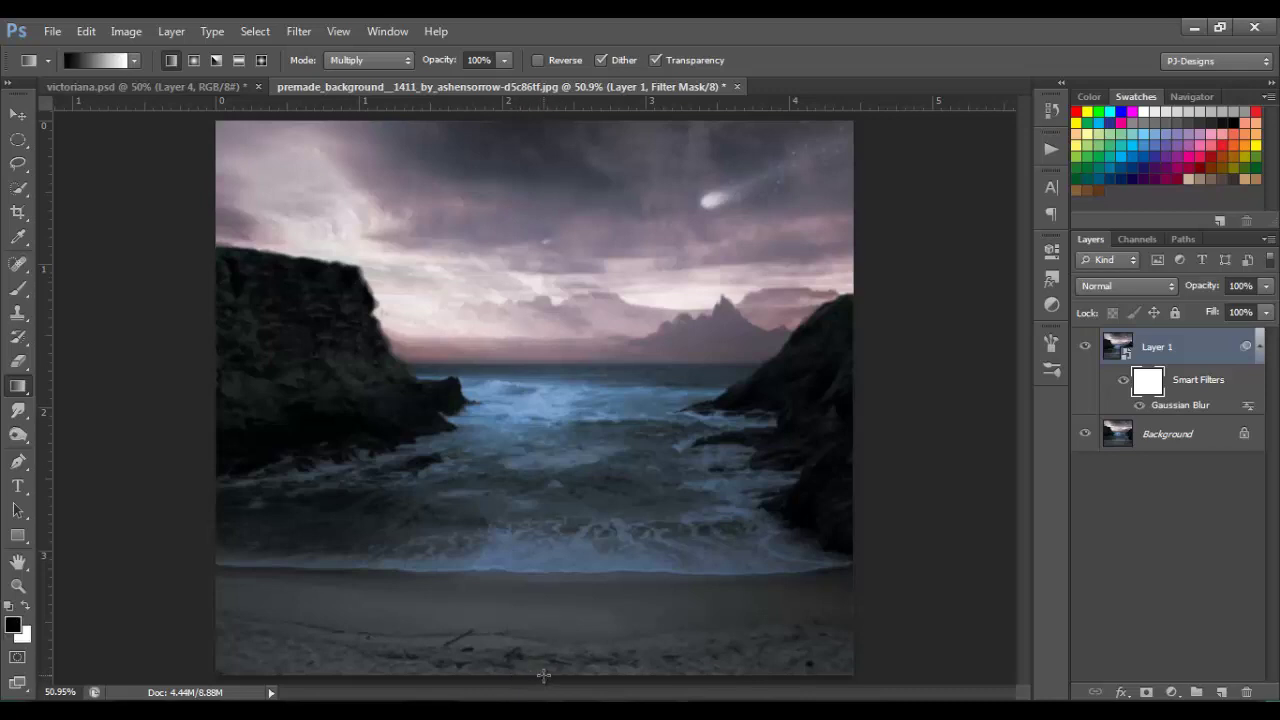
pyautogui.moveTo(543, 675); pyautogui.dragTo(533, 299)
# Step: Place the victoriana_by_faestock image into the seascape, scaled to 4.60% with the woman standing on the beach slightly right of center
pyautogui.hotkey('alt', 'Tab')
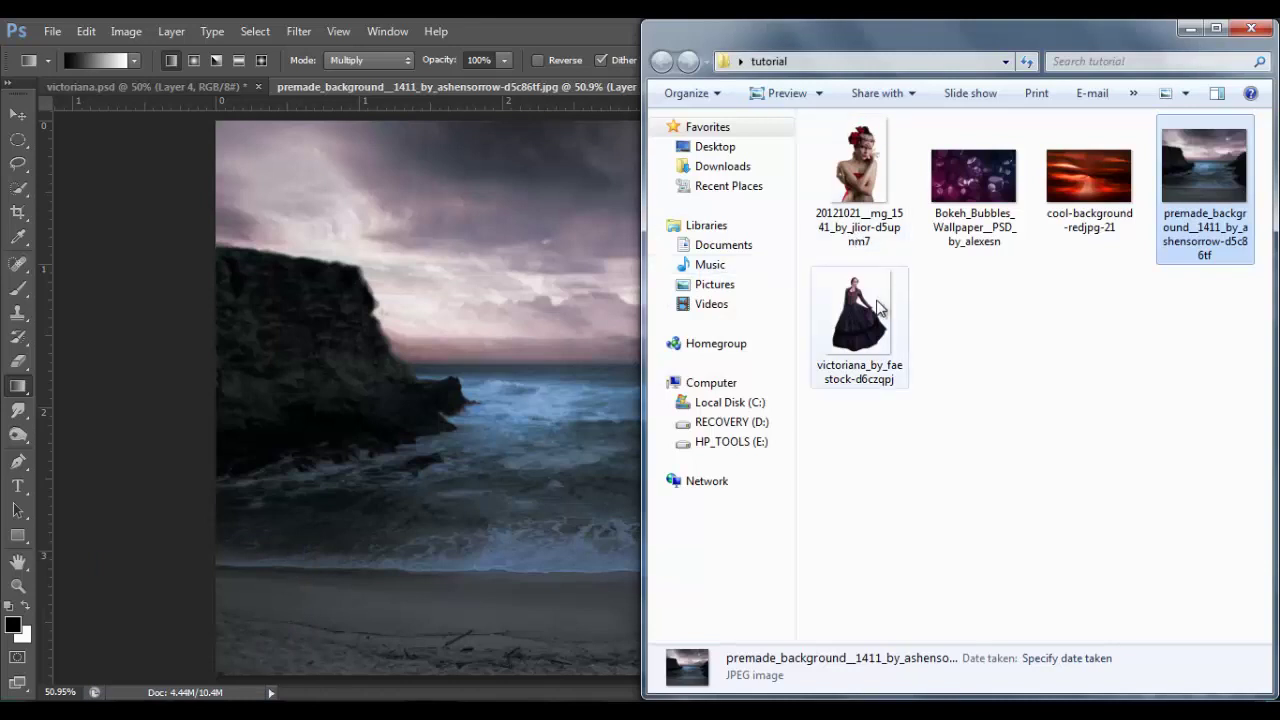
pyautogui.moveTo(878, 308); pyautogui.dragTo(530, 462)
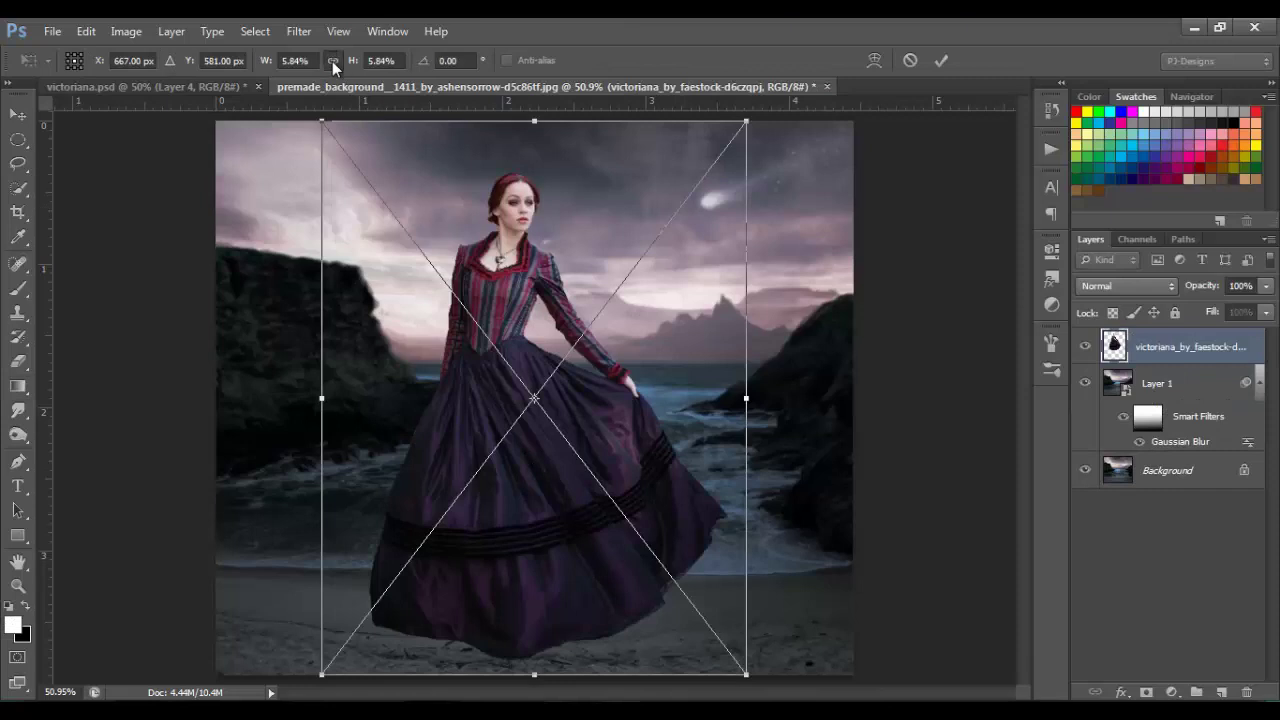
pyautogui.moveTo(321, 121); pyautogui.dragTo(396, 250)
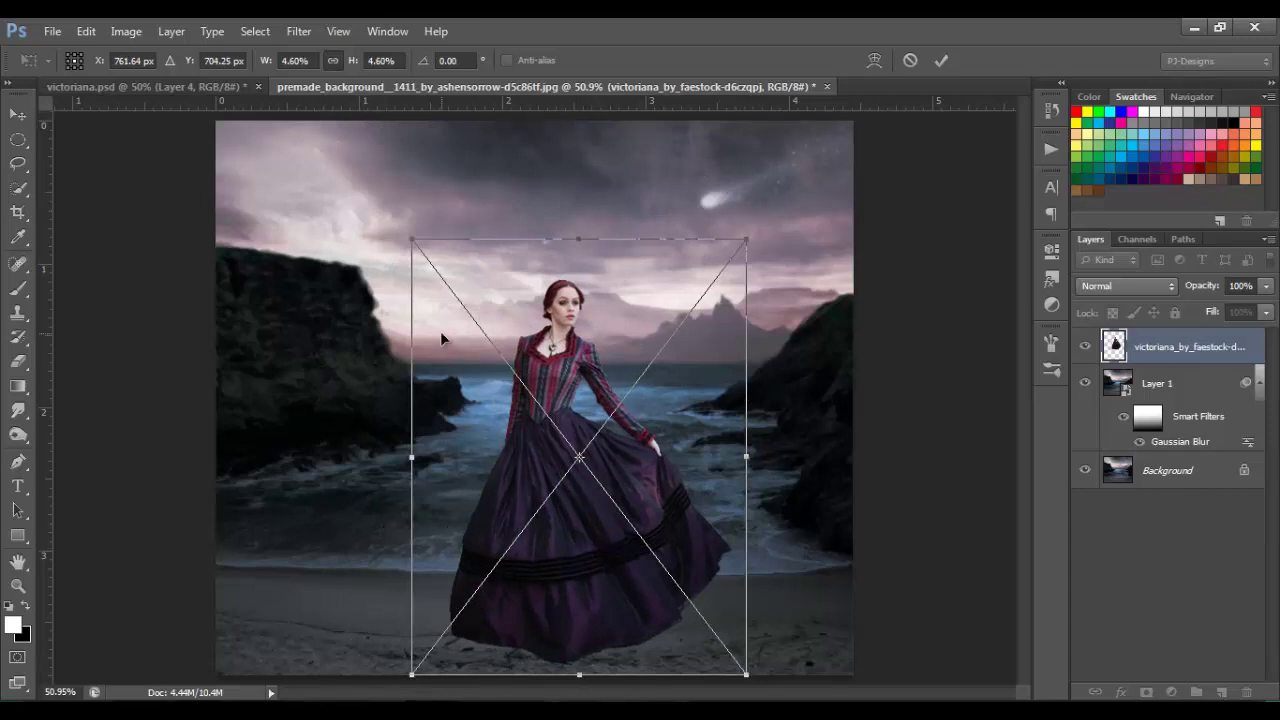
pyautogui.moveTo(411, 240); pyautogui.dragTo(411, 239)
pyautogui.moveTo(680, 488); pyautogui.dragTo(673, 490)
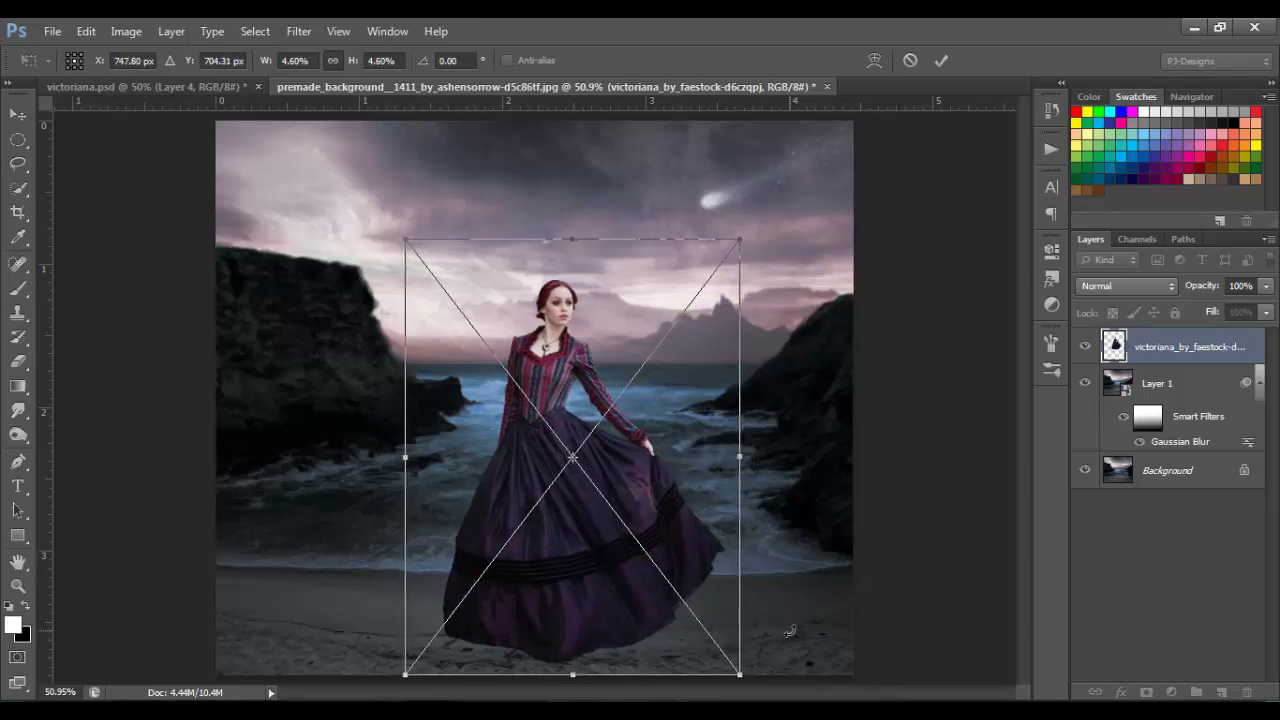
pyautogui.click(942, 61)
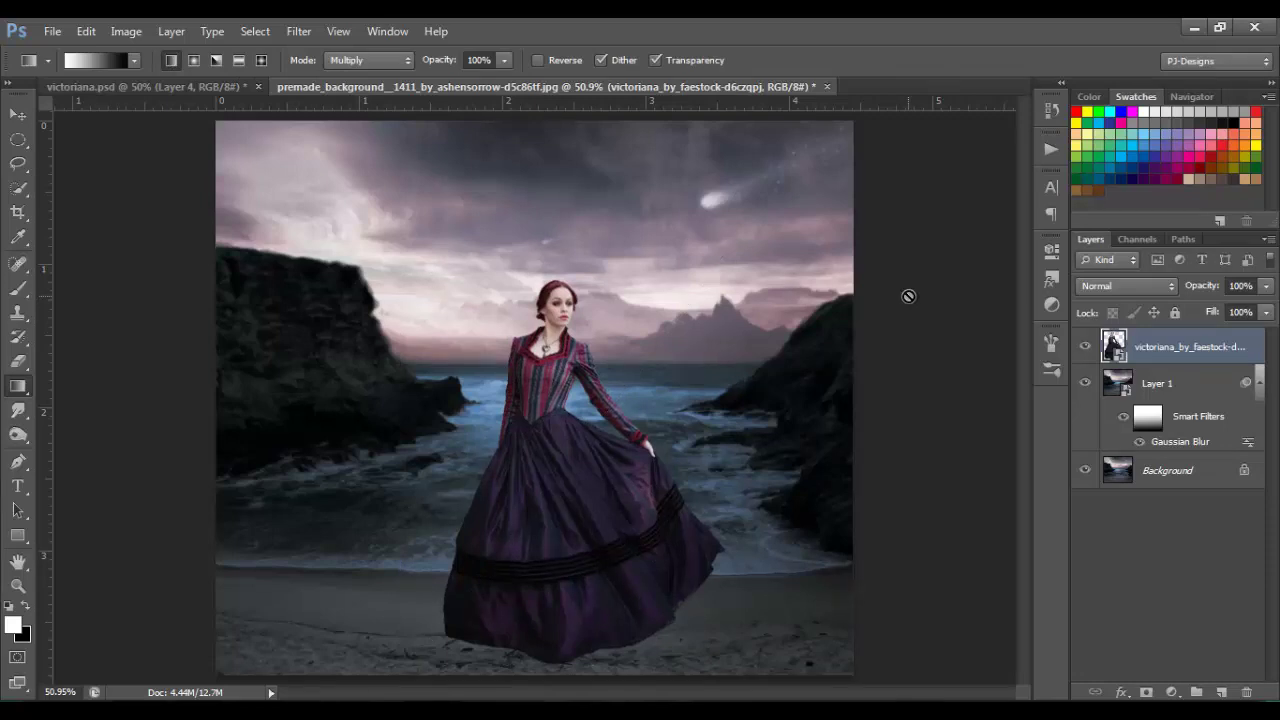
# Step: Add a Color Balance adjustment layer clipped to the woman's layer
pyautogui.click(1172, 692)
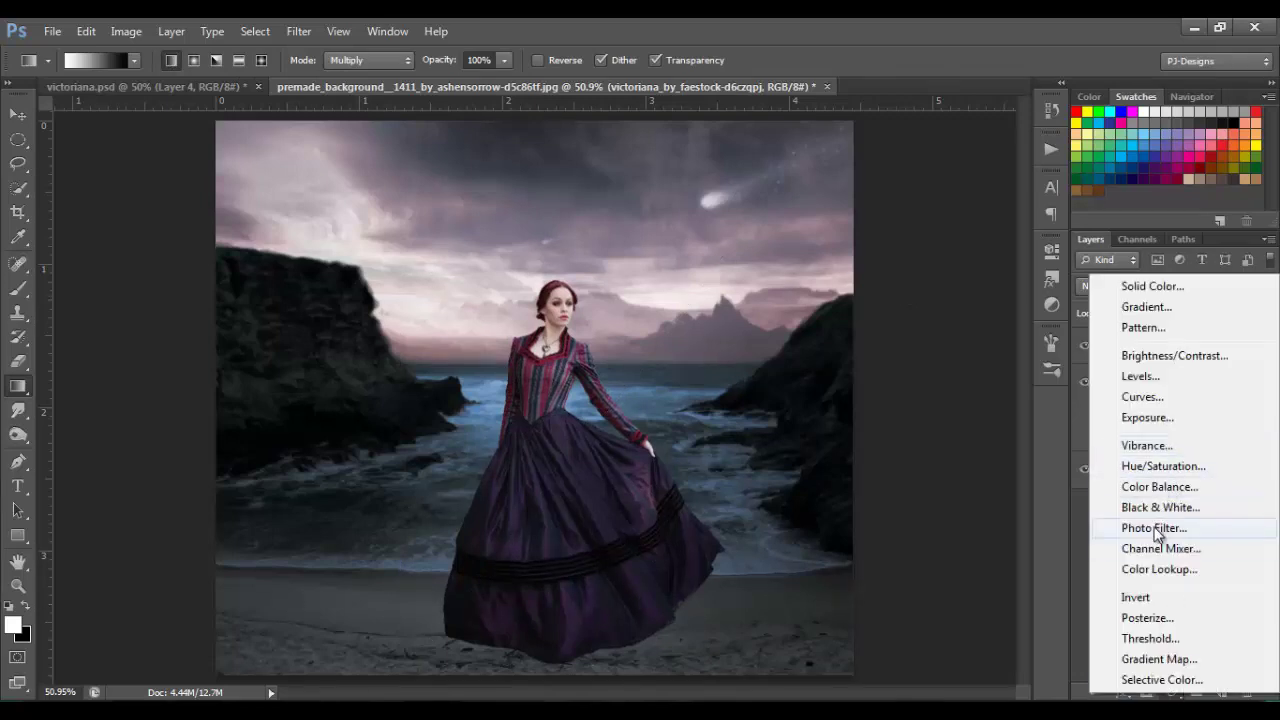
pyautogui.click(1163, 486)
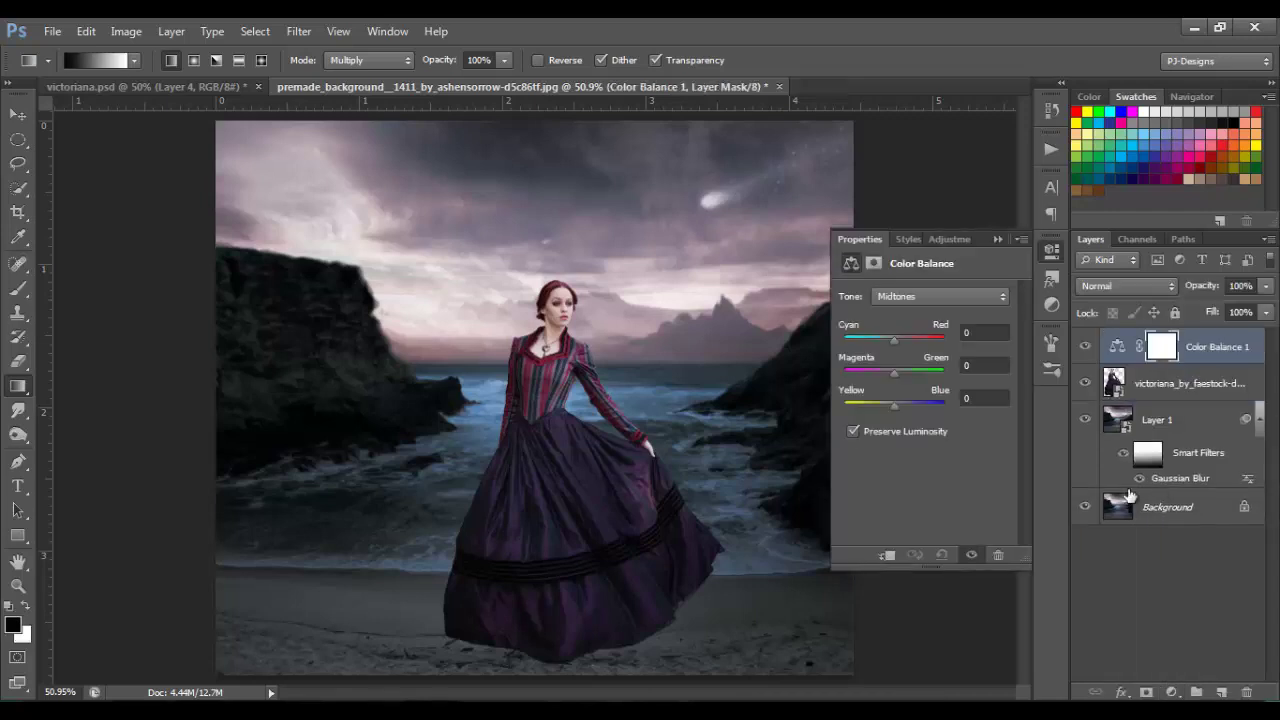
pyautogui.click(888, 556)
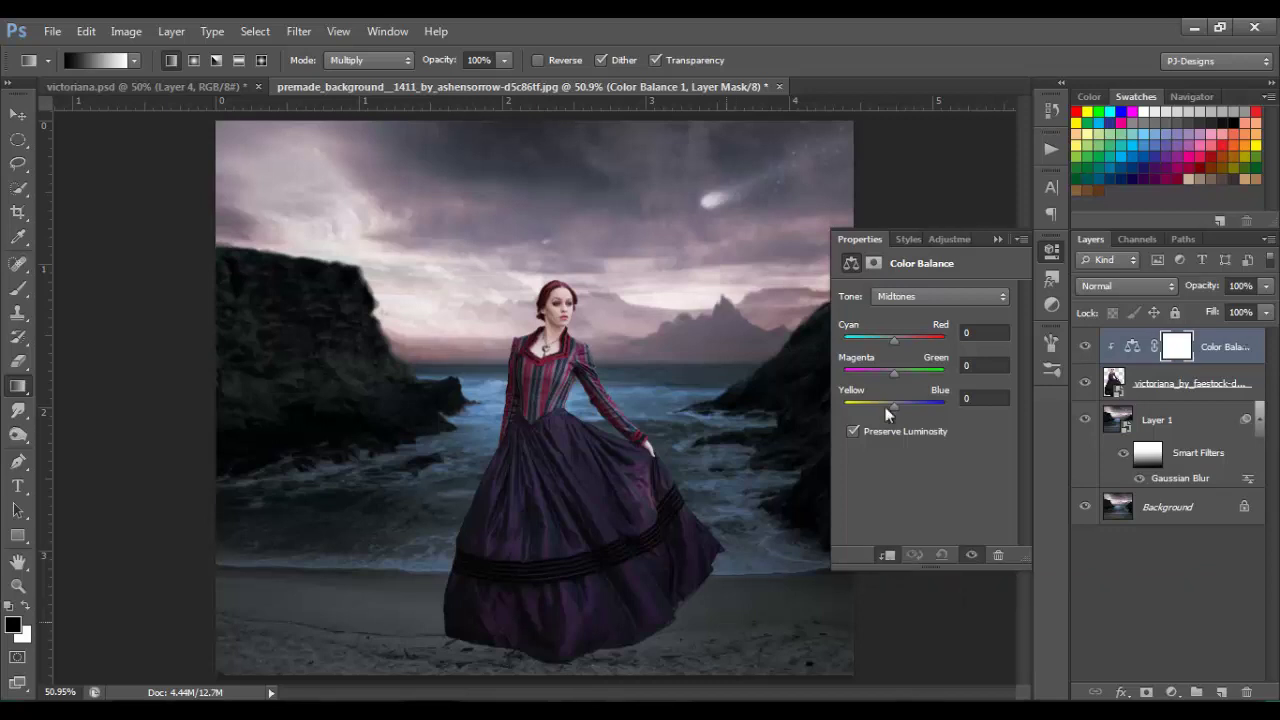
# Step: Set the Color Balance midtones to Cyan-Red -10, Magenta-Green 10 and Yellow-Blue -10, and compare with the adjustment hidden
pyautogui.click(984, 331)
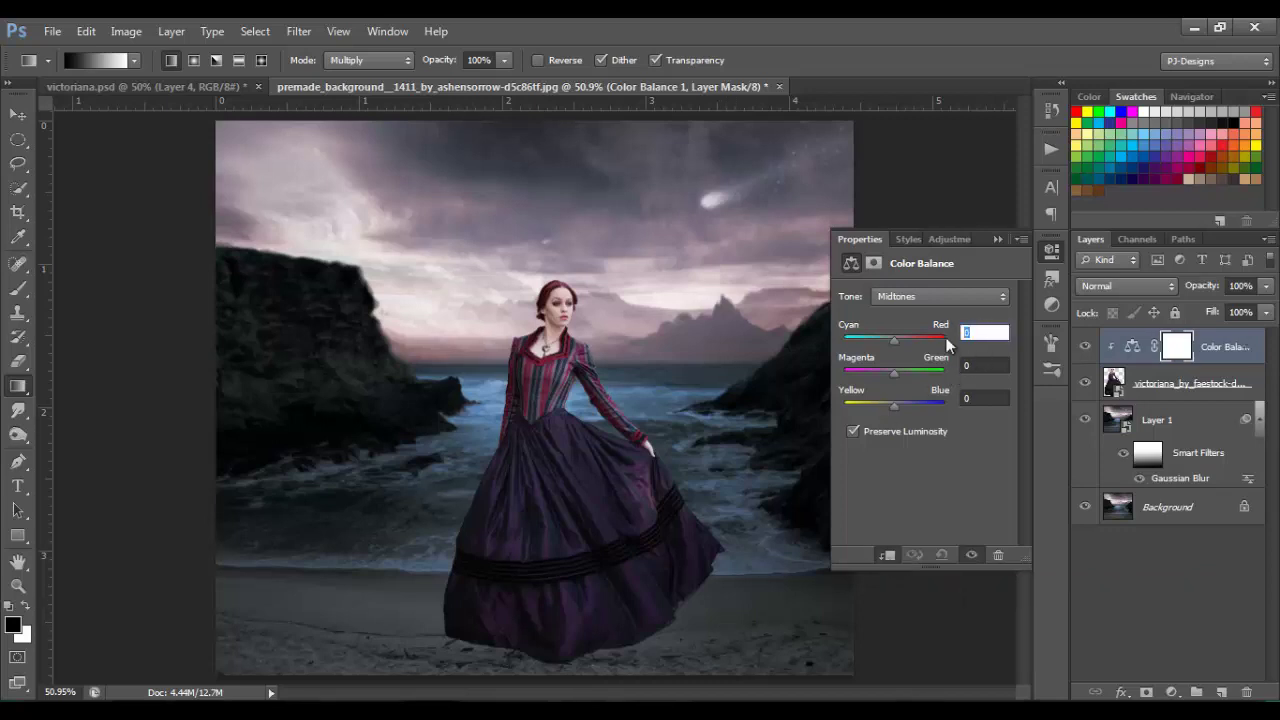
pyautogui.write('-10')
pyautogui.click(984, 364)
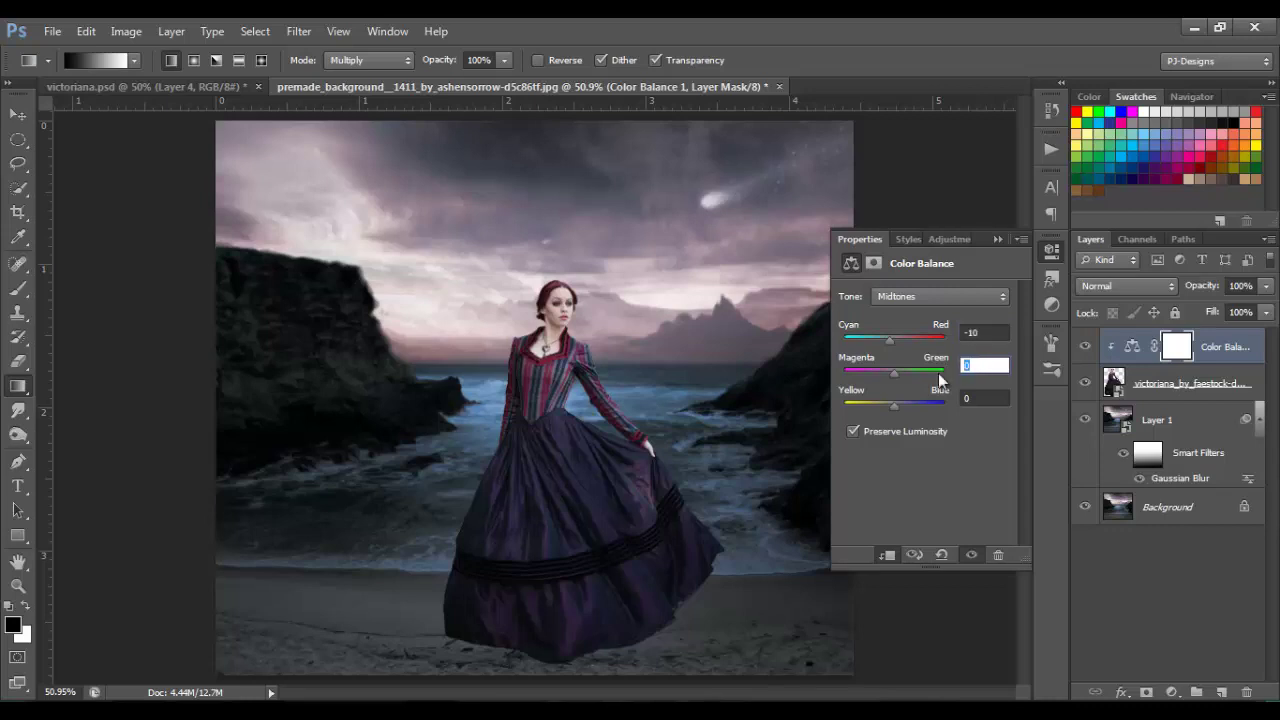
pyautogui.write('10')
pyautogui.press('Tab')
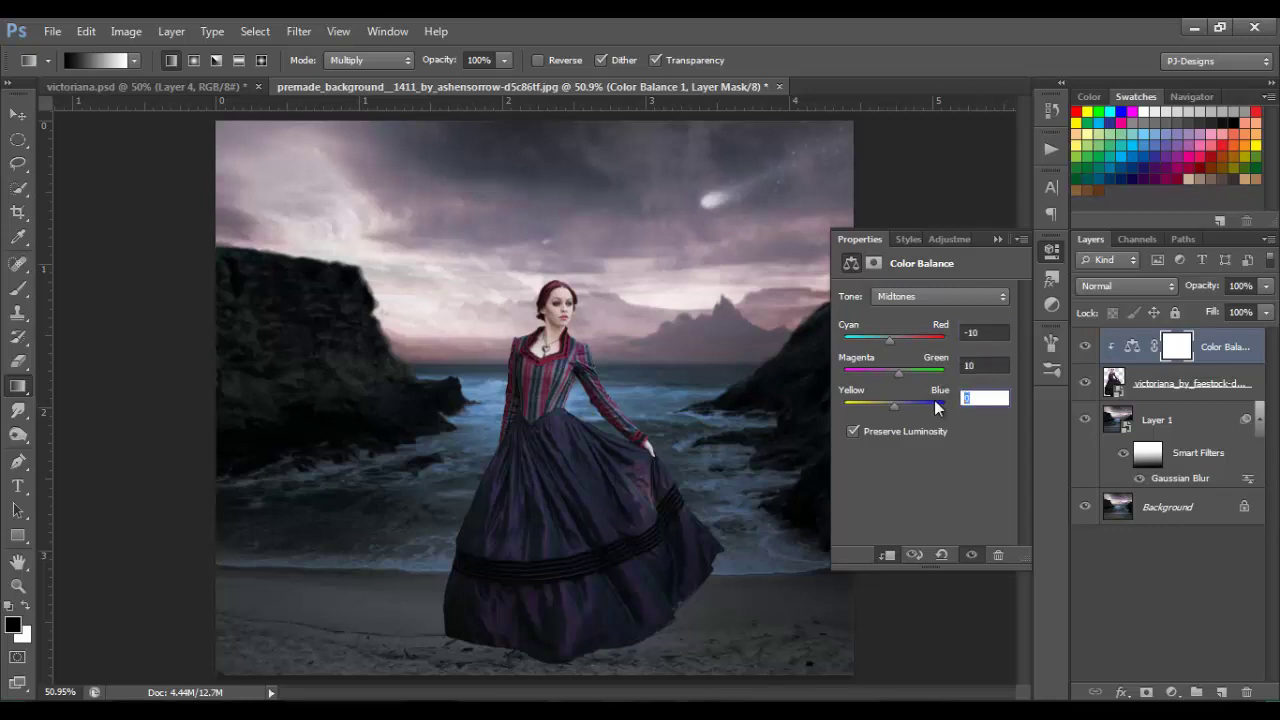
pyautogui.write('-10')
pyautogui.click(1087, 347)
pyautogui.click(1088, 348)
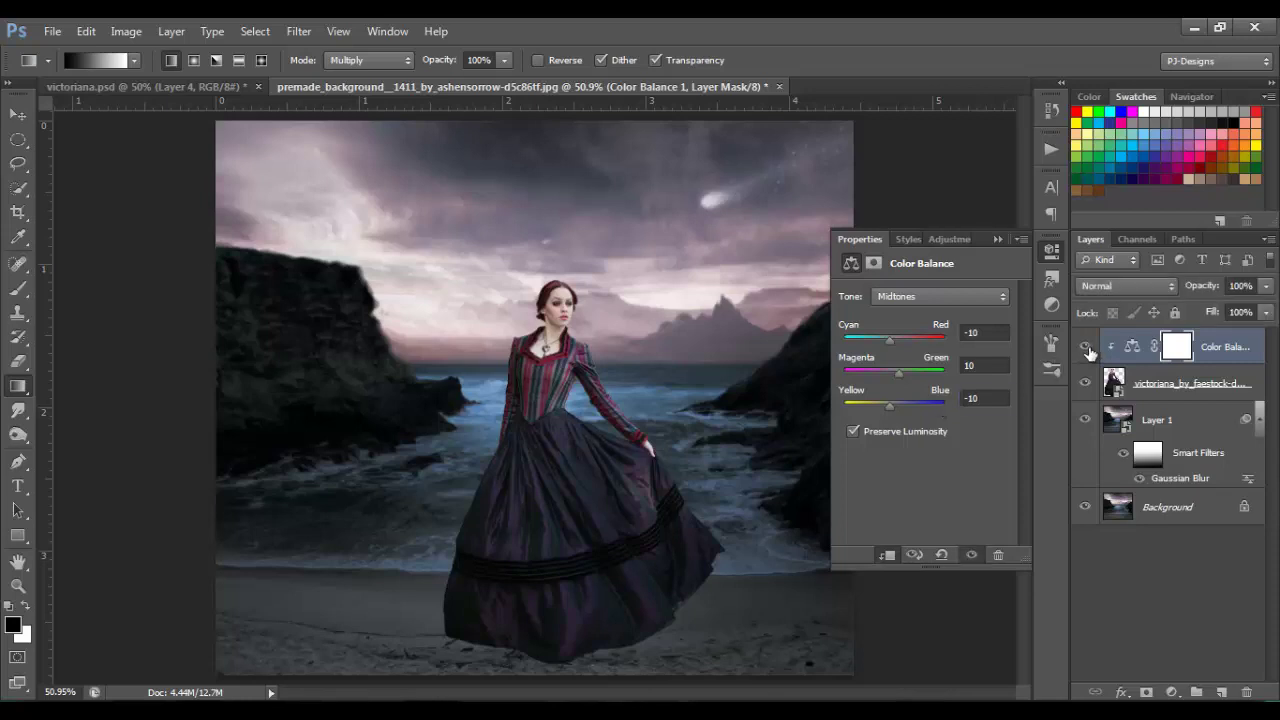
# Step: Set the Color Balance shadows to Cyan-Red -5 and Yellow-Blue -2
pyautogui.click(987, 294)
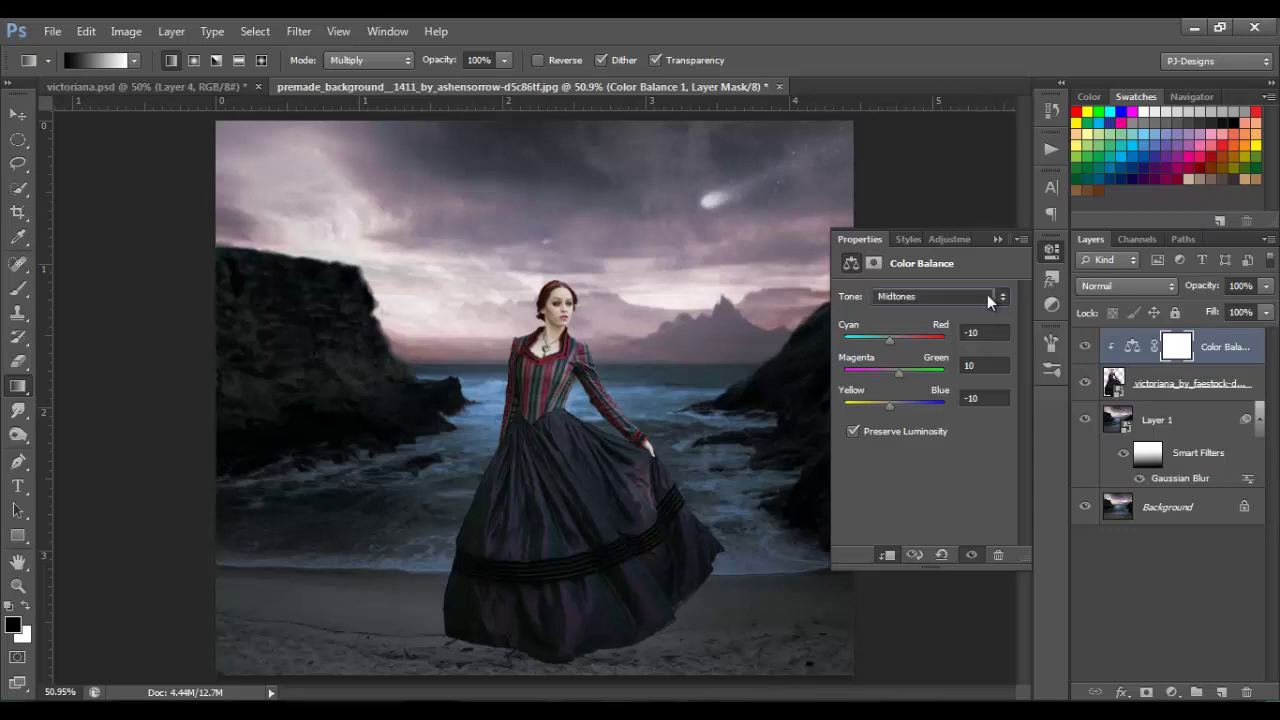
pyautogui.click(972, 313)
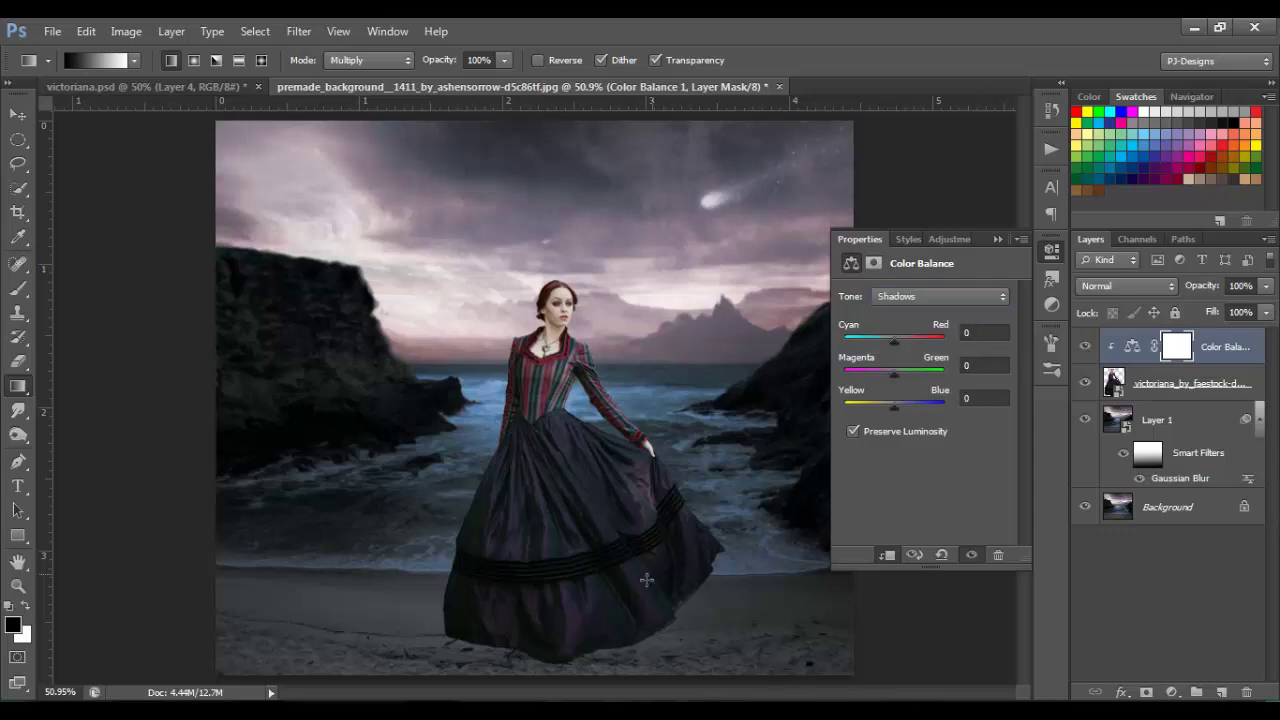
pyautogui.click(968, 333)
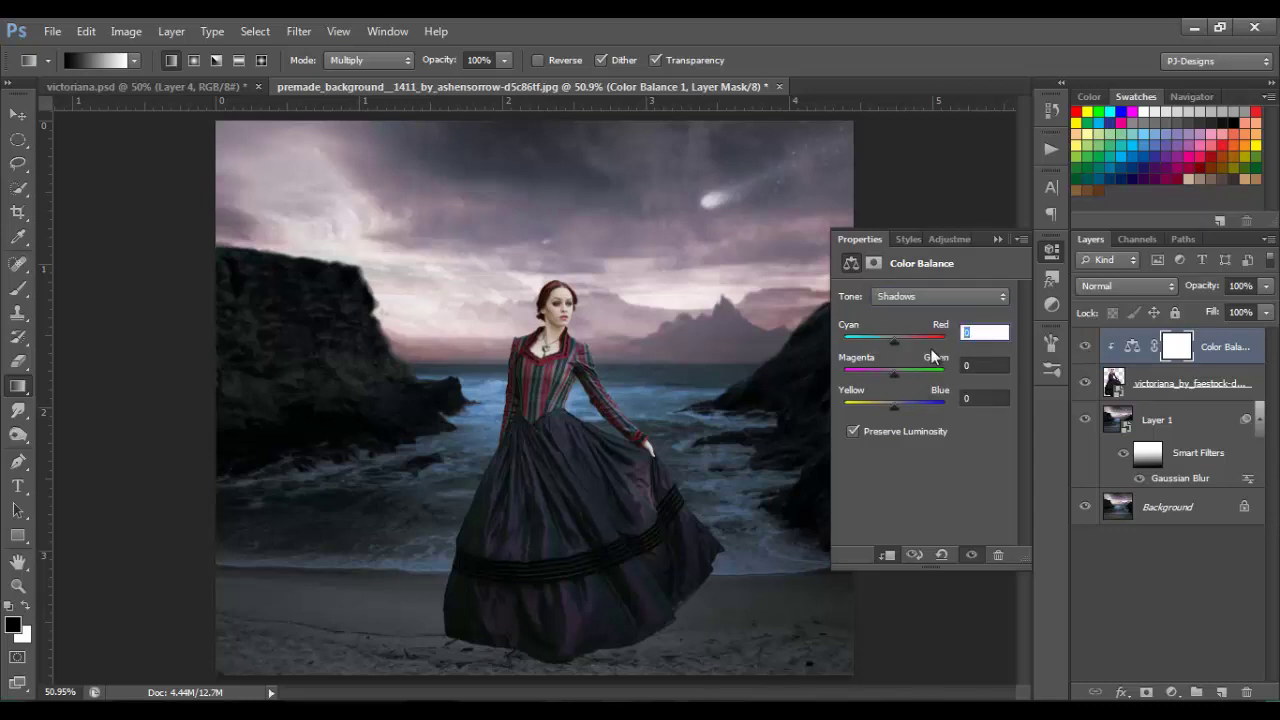
pyautogui.write('-5')
pyautogui.click(973, 397)
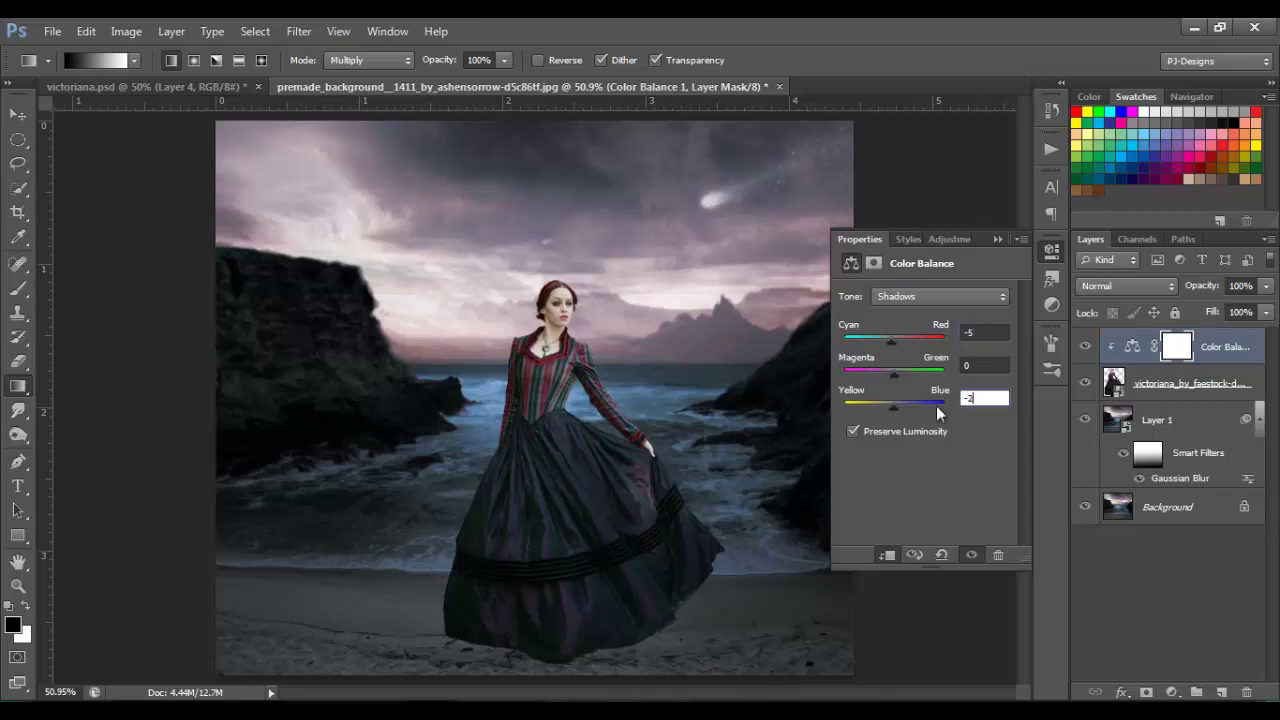
# Step: Set the Color Balance highlights to Cyan-Red -6, Magenta-Green -6 and Yellow-Blue 10
pyautogui.click(999, 296)
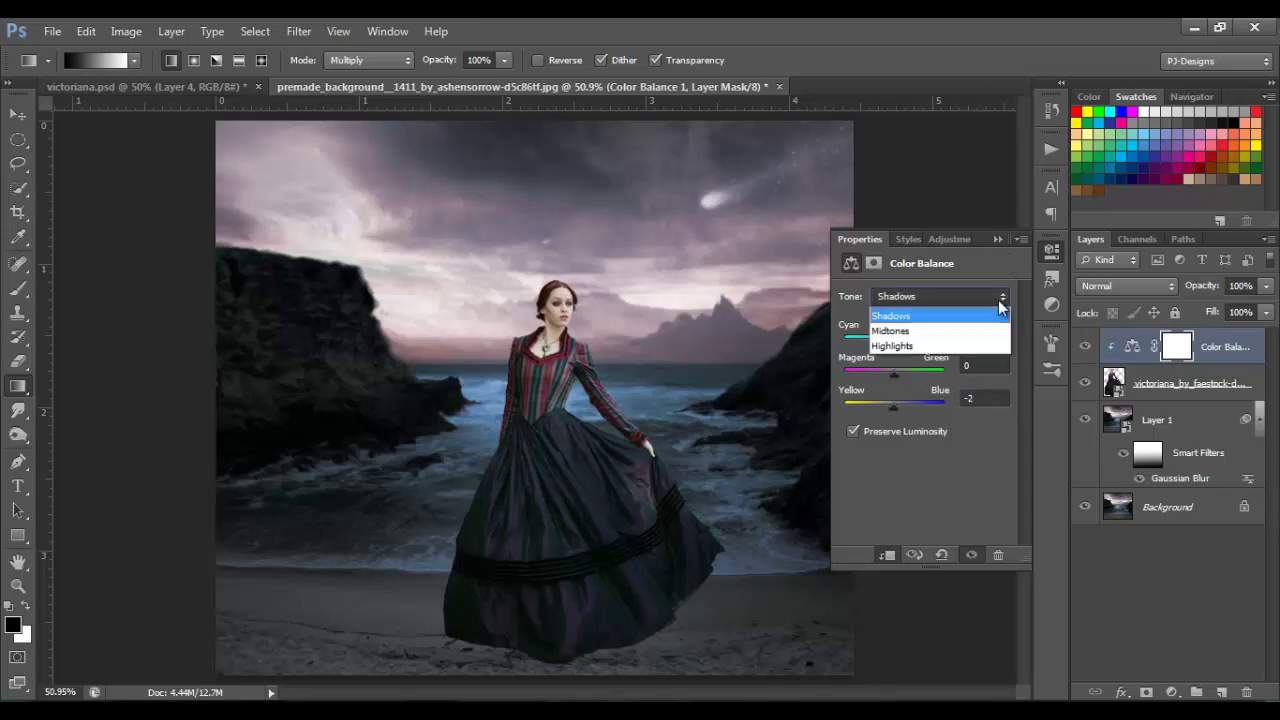
pyautogui.click(970, 345)
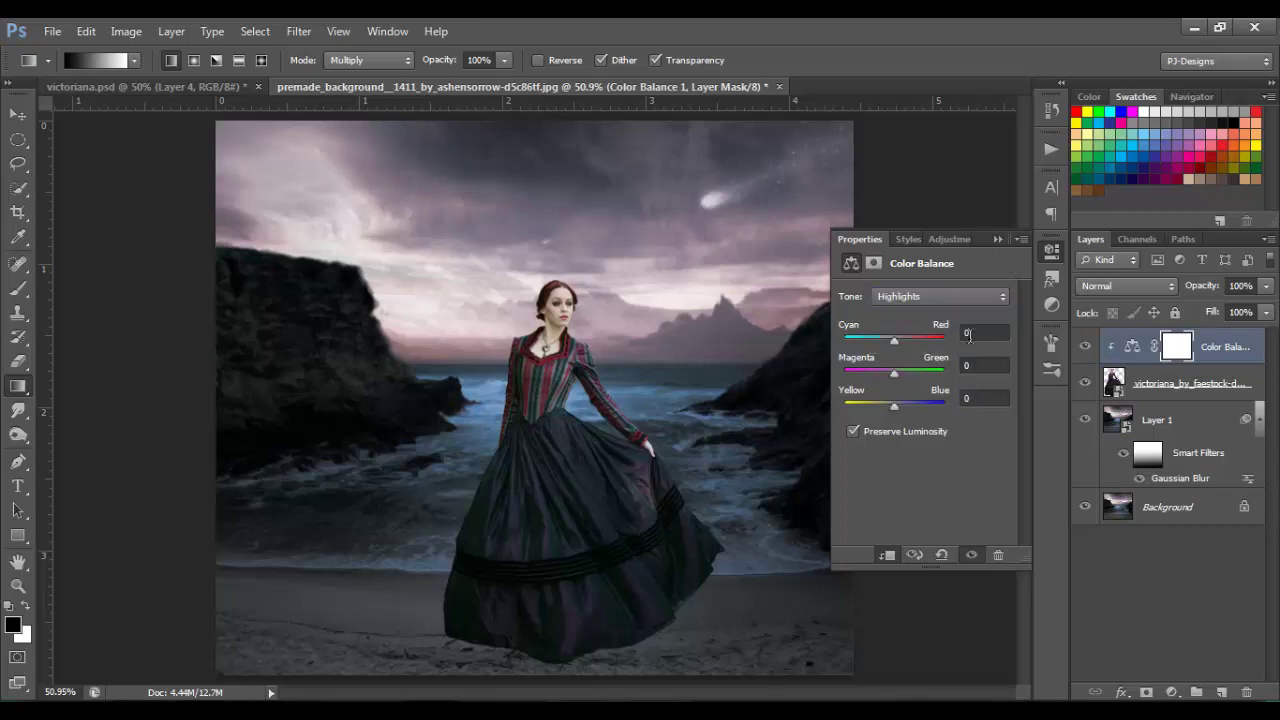
pyautogui.click(972, 334)
pyautogui.write('-6')
pyautogui.click(980, 365)
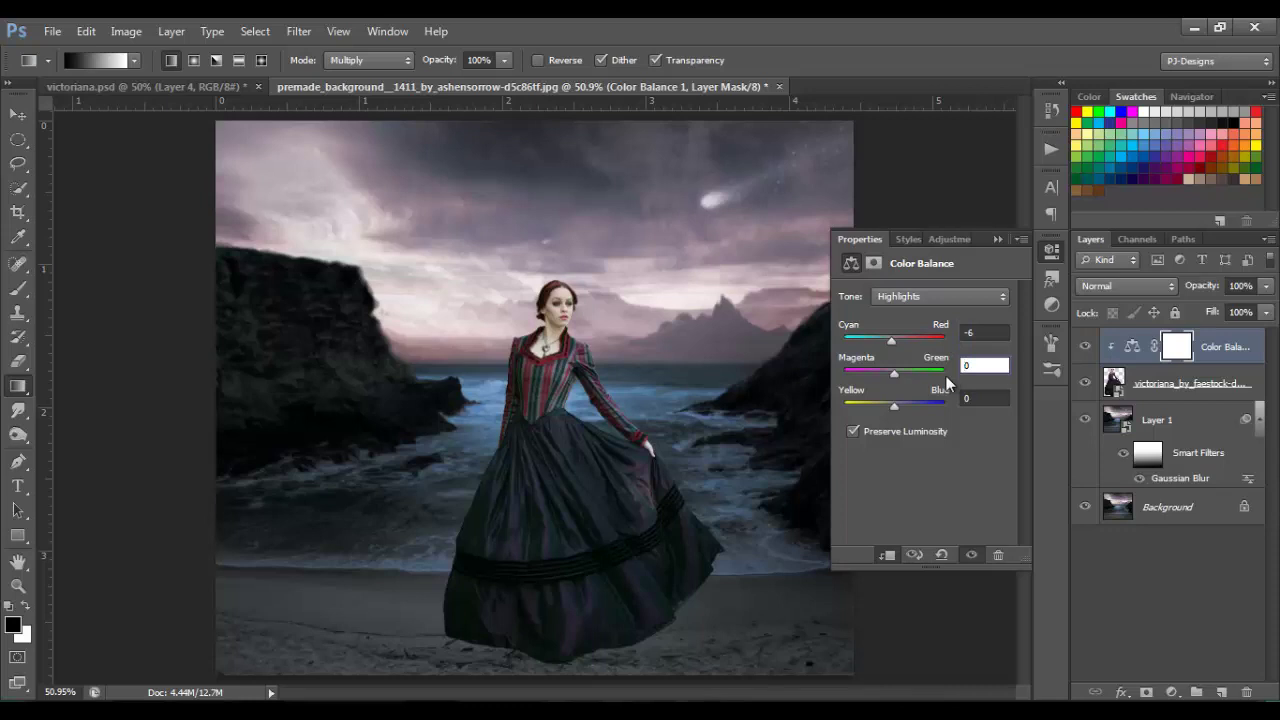
pyautogui.doubleClick(963, 366)
pyautogui.write('-6')
pyautogui.press('Tab')
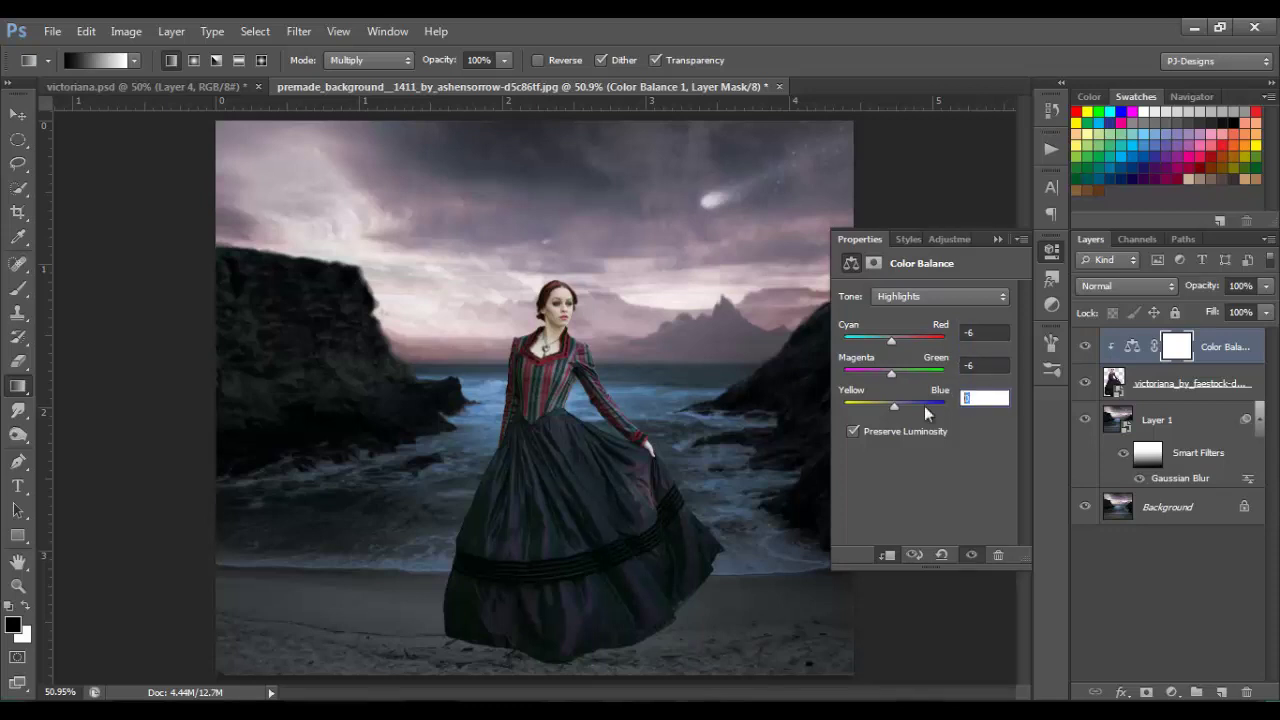
pyautogui.write('10')
pyautogui.press('Return')
pyautogui.click(997, 240)
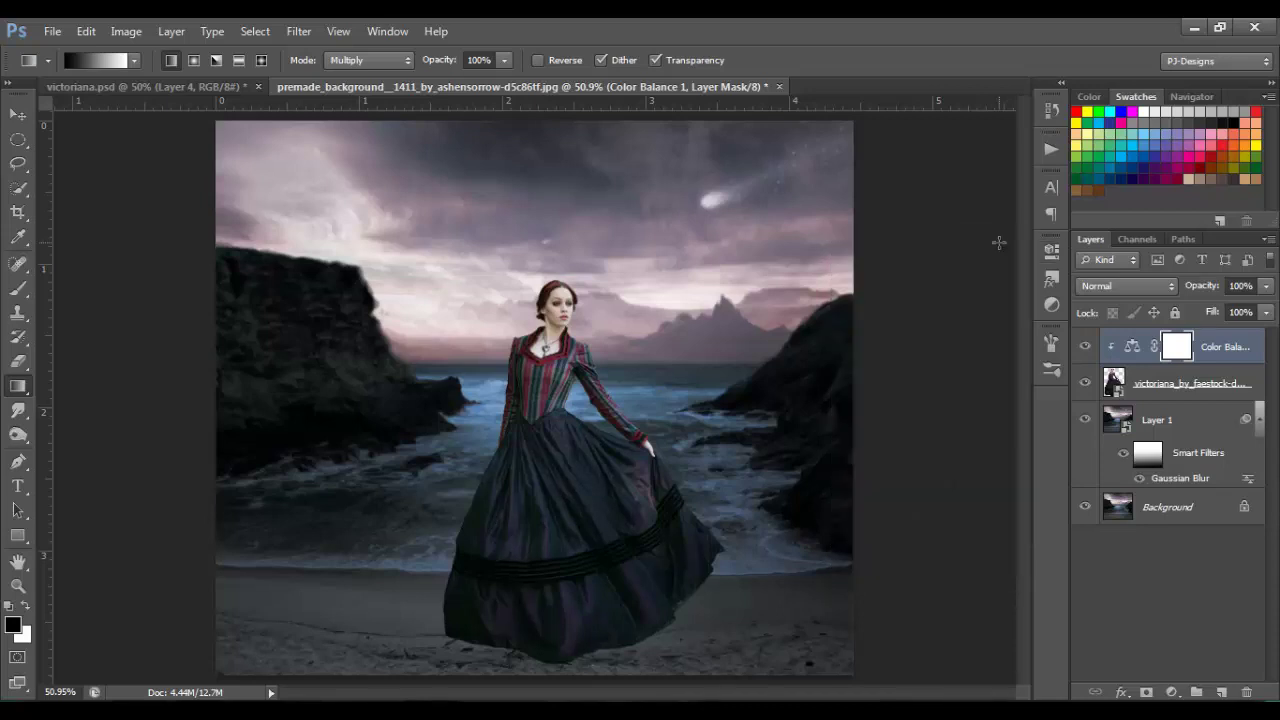
# Step: Add a Curves adjustment layer clipped to the woman's layer
pyautogui.click(1173, 693)
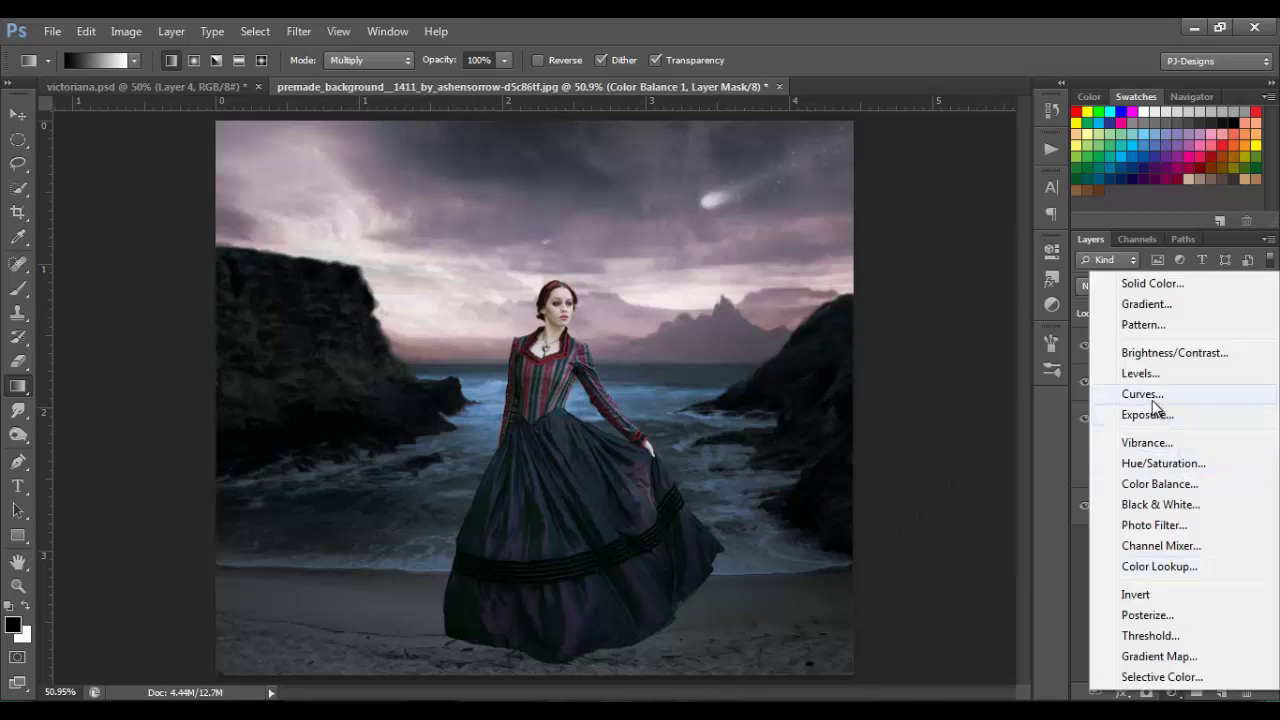
pyautogui.click(1035, 472)
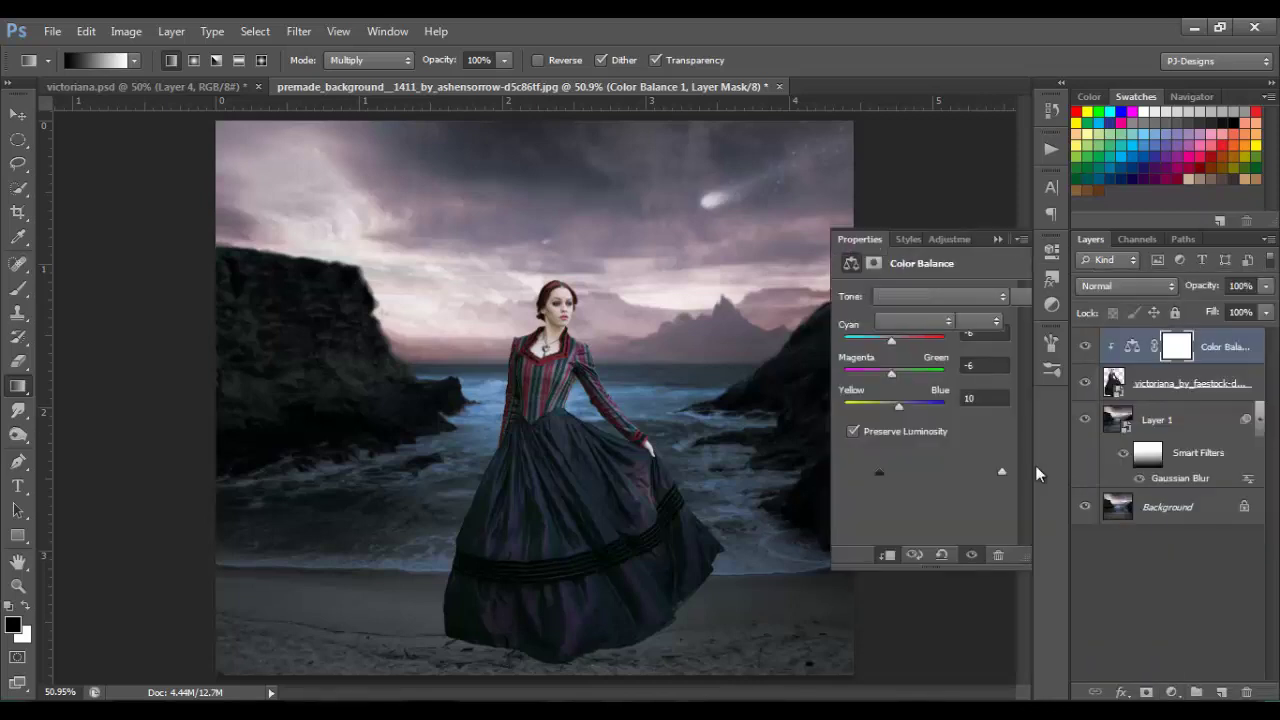
pyautogui.click(886, 556)
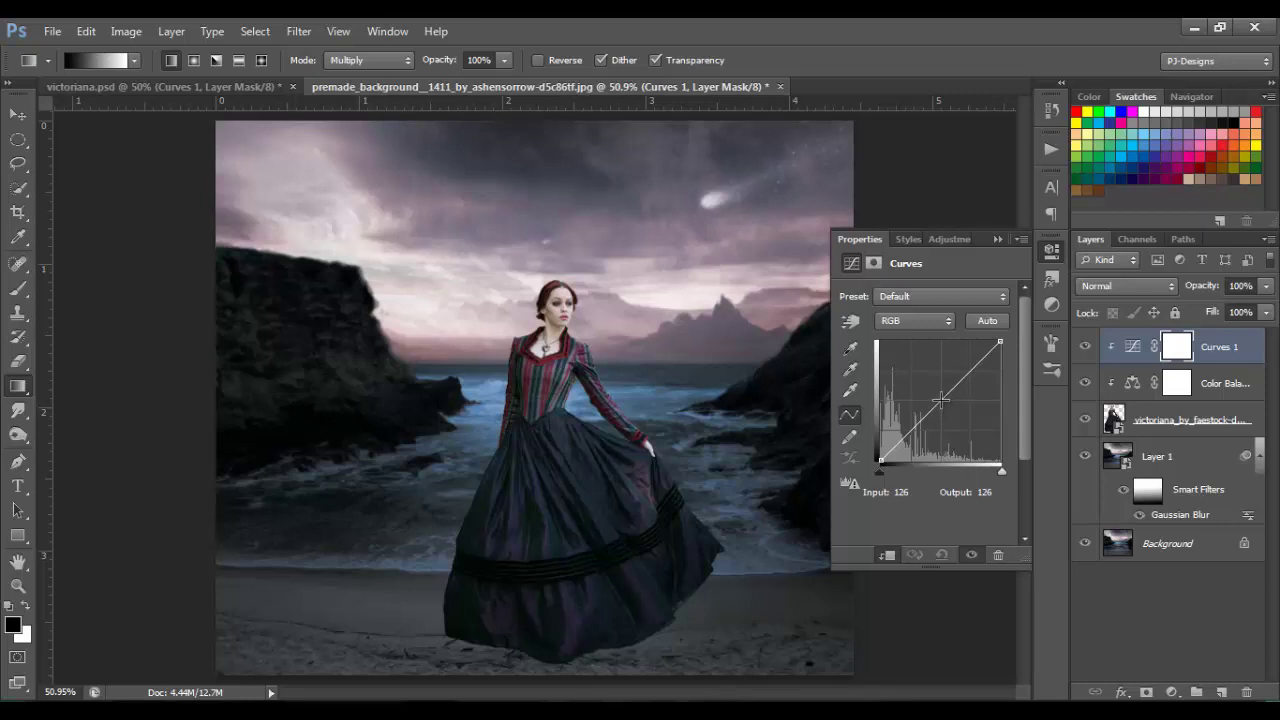
# Step: Set an RGB curve midpoint at input 135, output 125 and an upper point at 183, 183, and compare with the adjustment hidden
pyautogui.click(941, 400)
pyautogui.moveTo(941, 400); pyautogui.dragTo(944, 402)
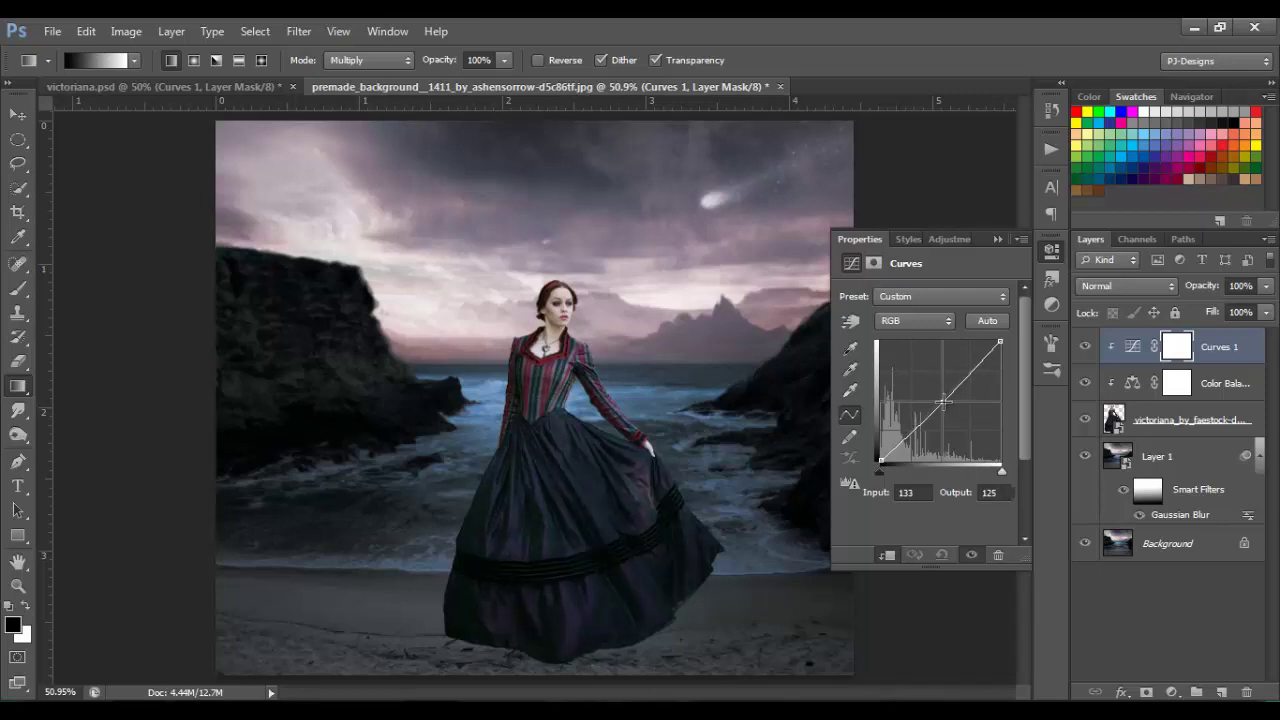
pyautogui.moveTo(943, 401); pyautogui.dragTo(945, 402)
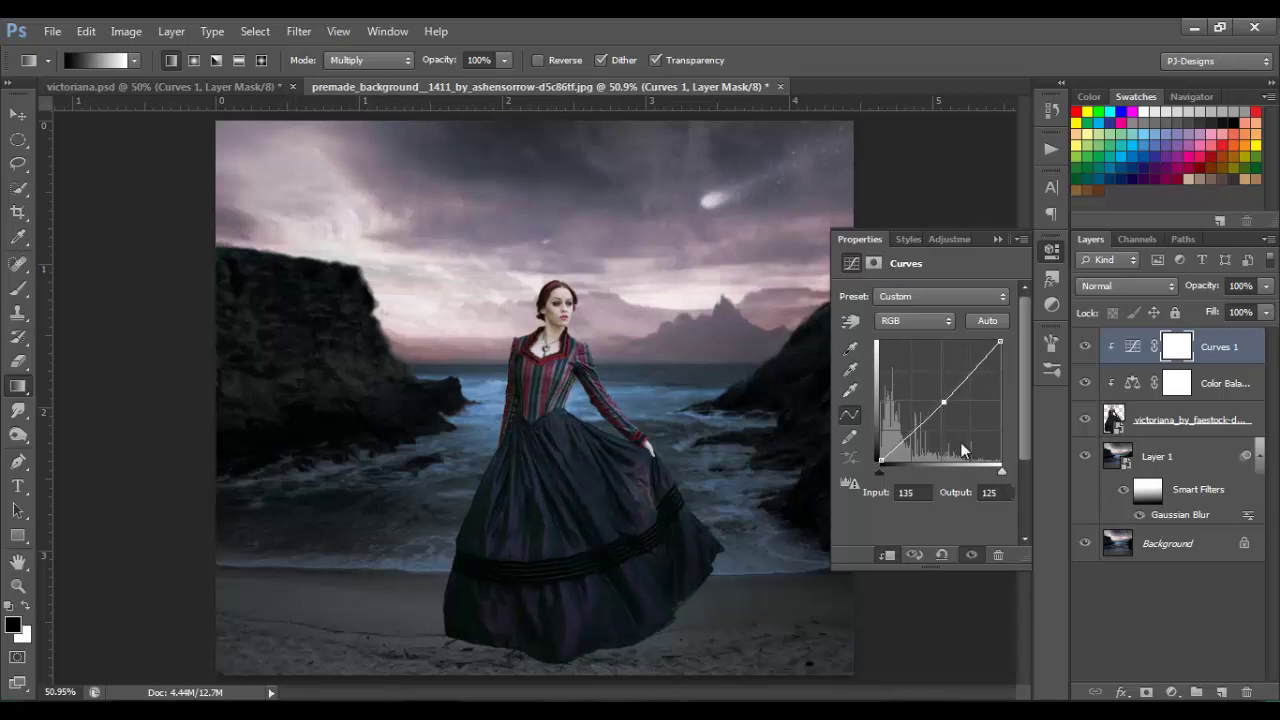
pyautogui.click(966, 375)
pyautogui.moveTo(967, 375); pyautogui.dragTo(966, 375)
pyautogui.click(1085, 346)
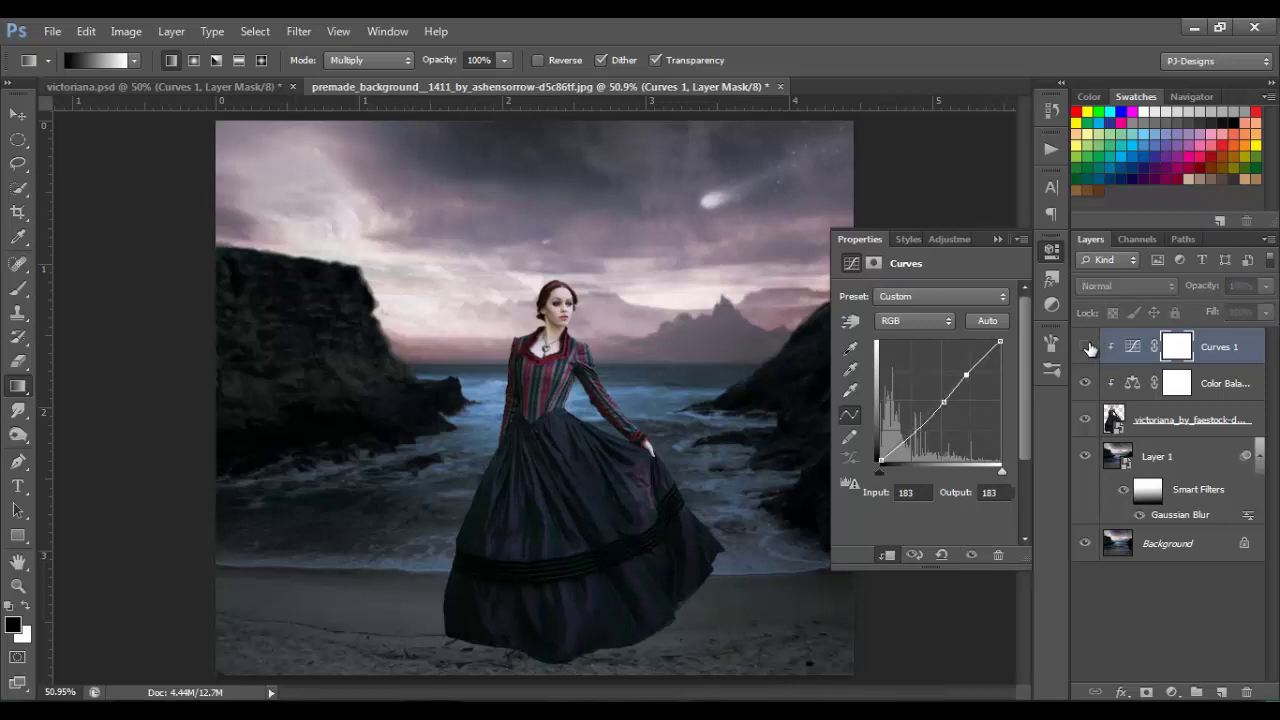
pyautogui.click(1086, 346)
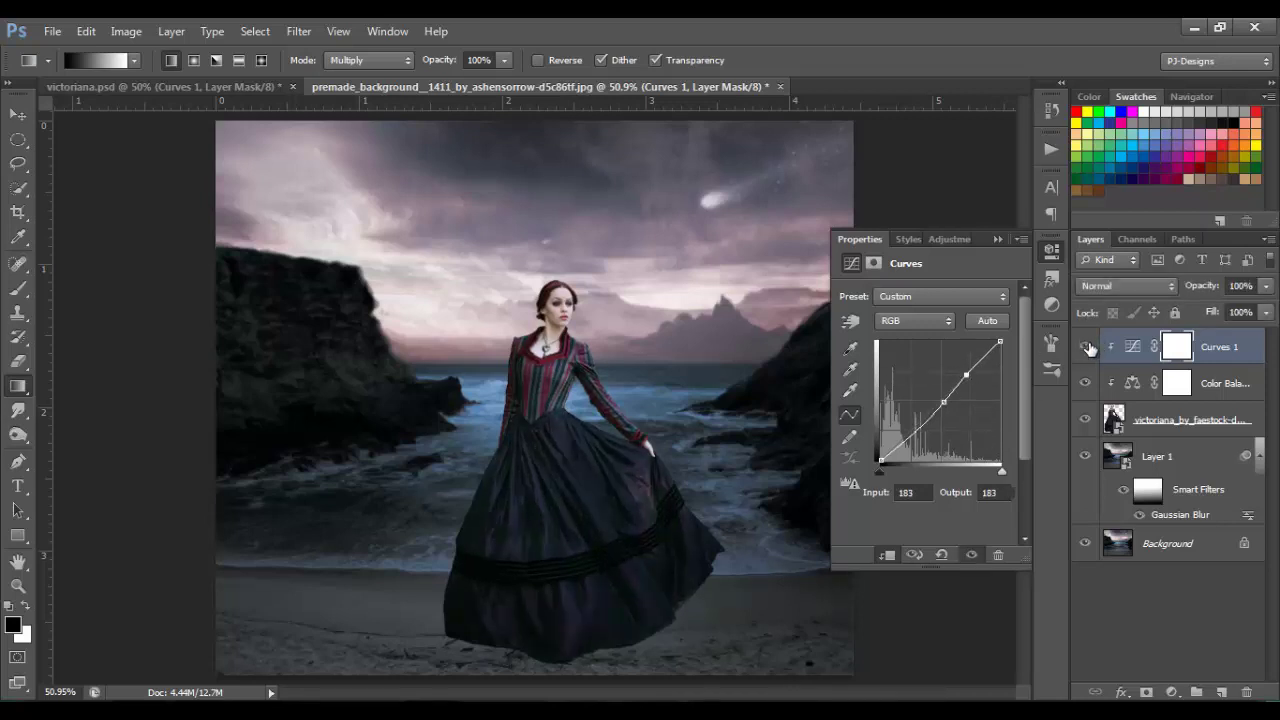
pyautogui.click(1089, 346)
pyautogui.click(1089, 346)
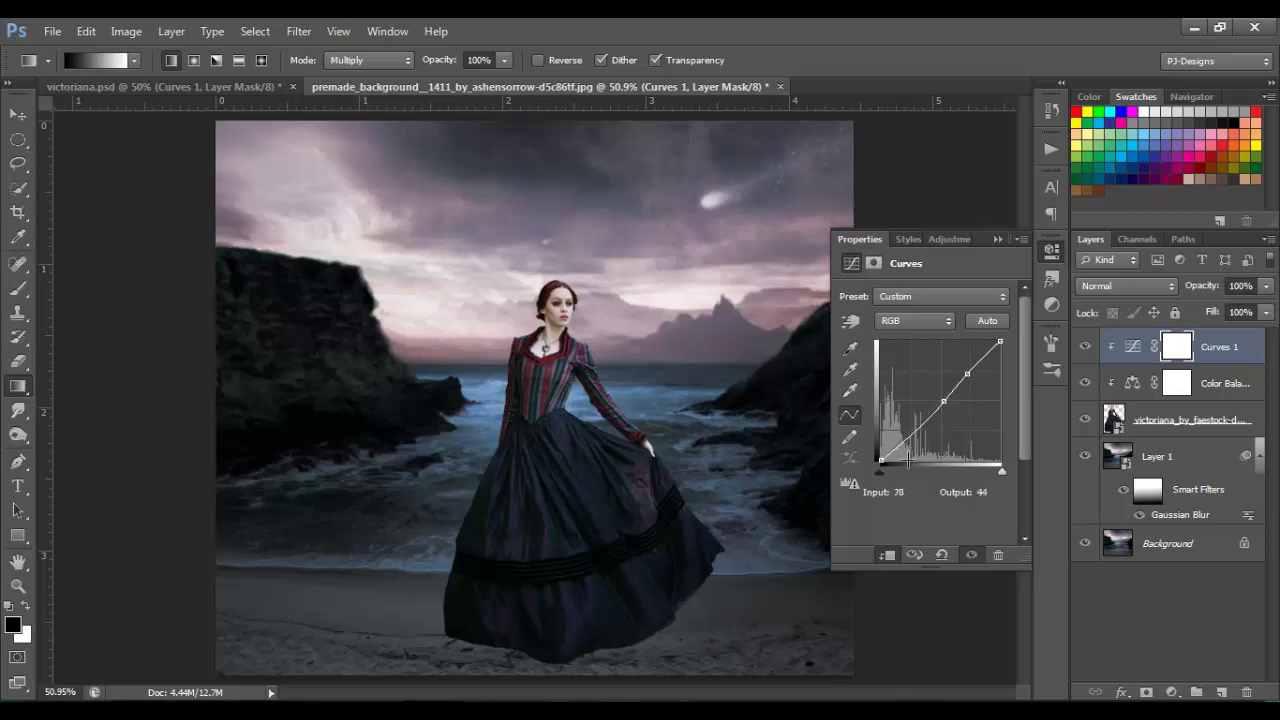
pyautogui.click(998, 241)
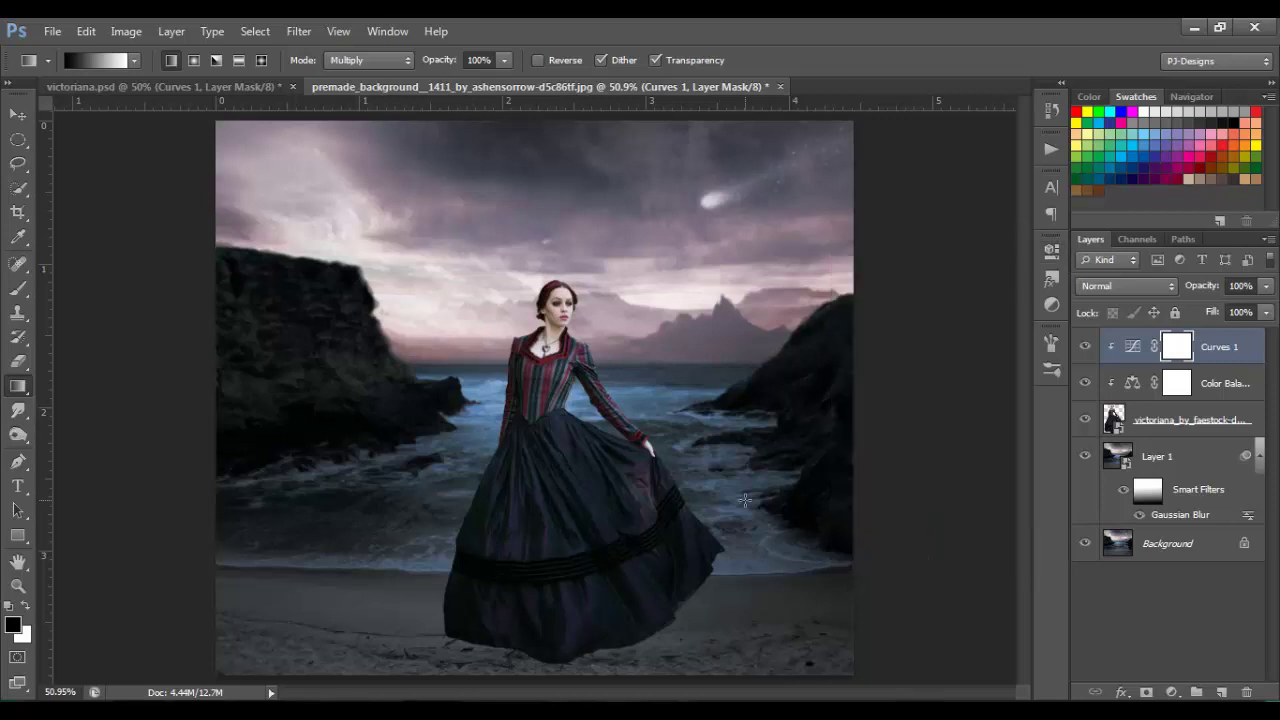
# Step: Add a Selective Color adjustment layer and set its reds to Cyan +100% and Yellow -10%
pyautogui.click(1172, 692)
pyautogui.click(1160, 675)
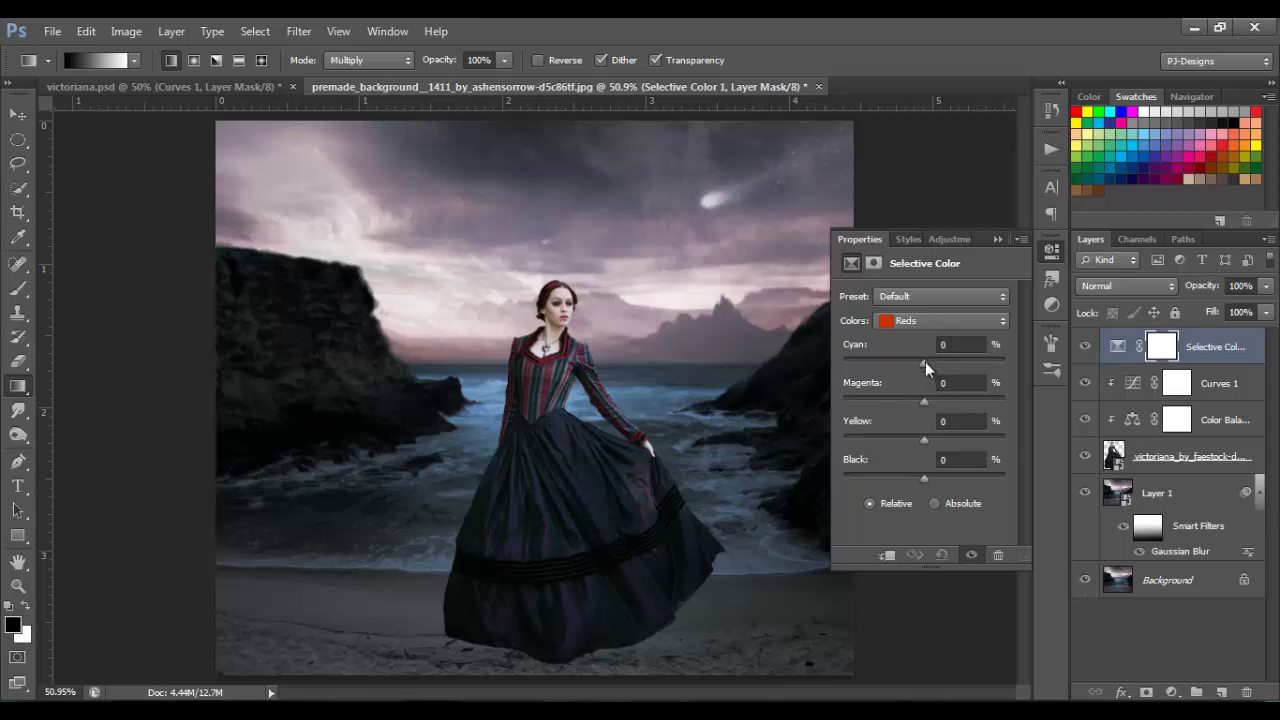
pyautogui.moveTo(925, 361); pyautogui.dragTo(1047, 350)
pyautogui.click(921, 435)
pyautogui.write('-1')
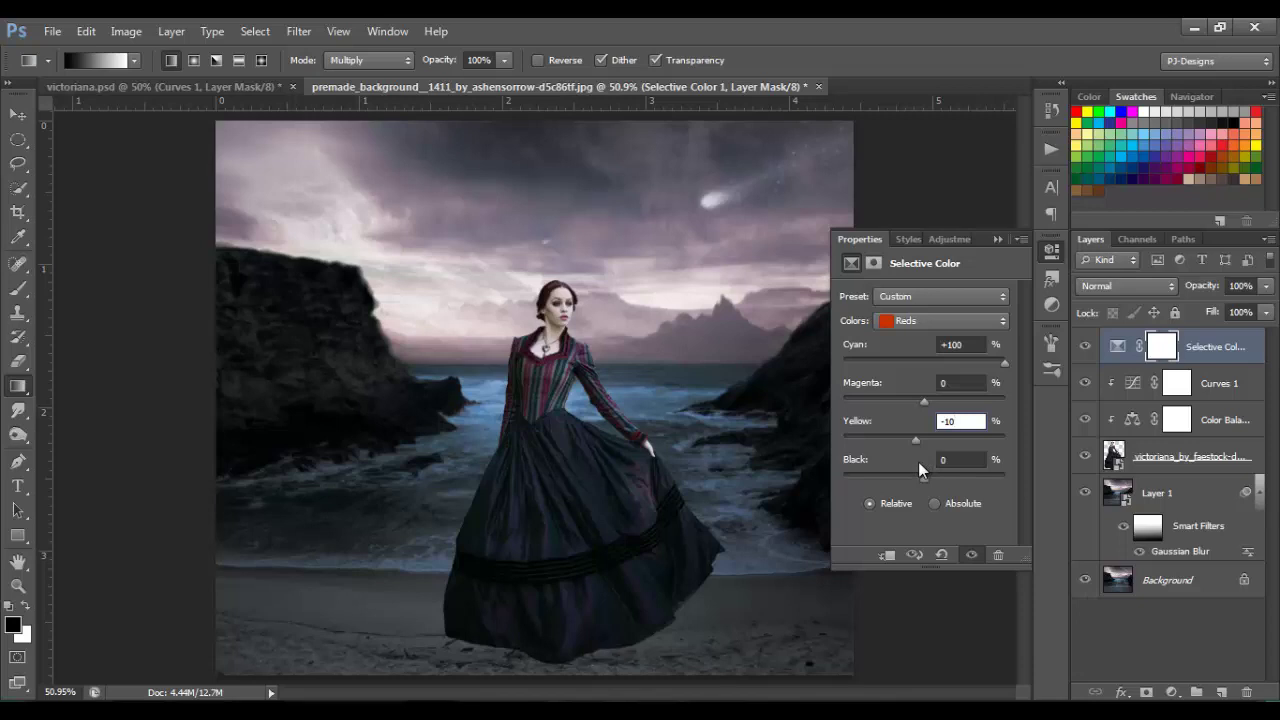
pyautogui.press('Return')
# Step: Set the Selective Color yellows to Cyan -17% and Magenta +34%, and clip the adjustment to the woman's layer
pyautogui.click(994, 326)
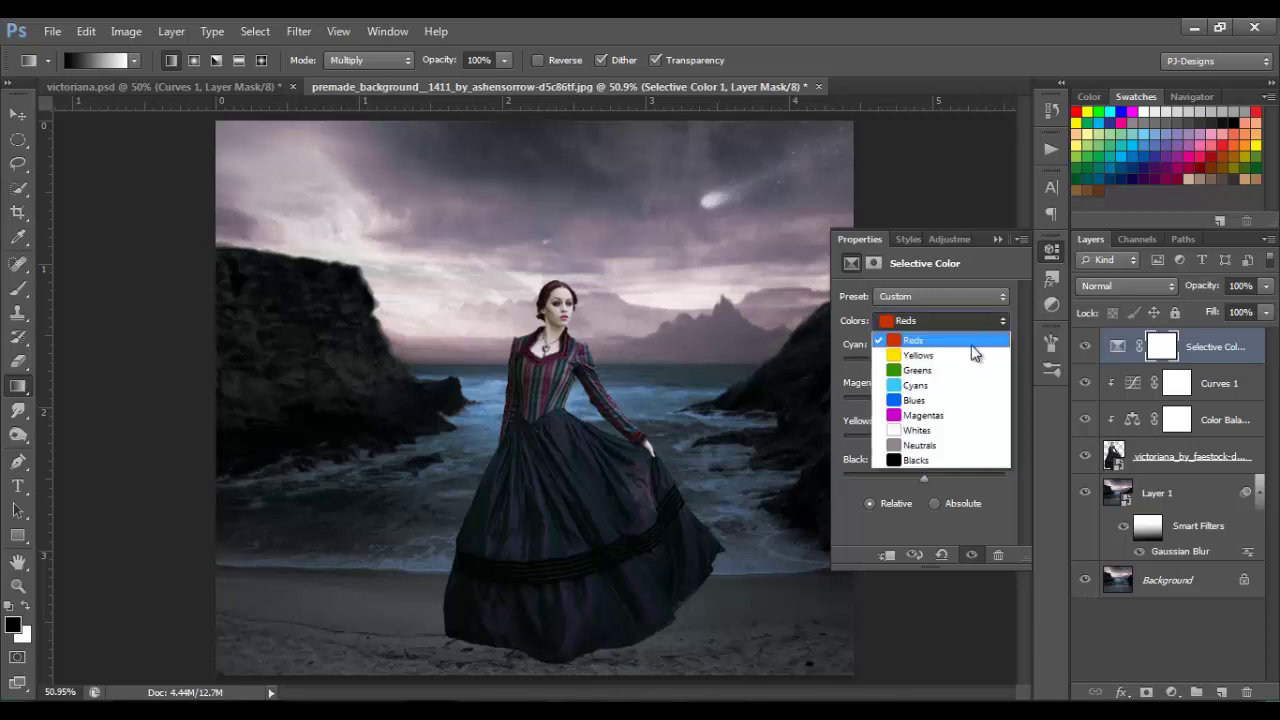
pyautogui.click(965, 355)
pyautogui.click(960, 344)
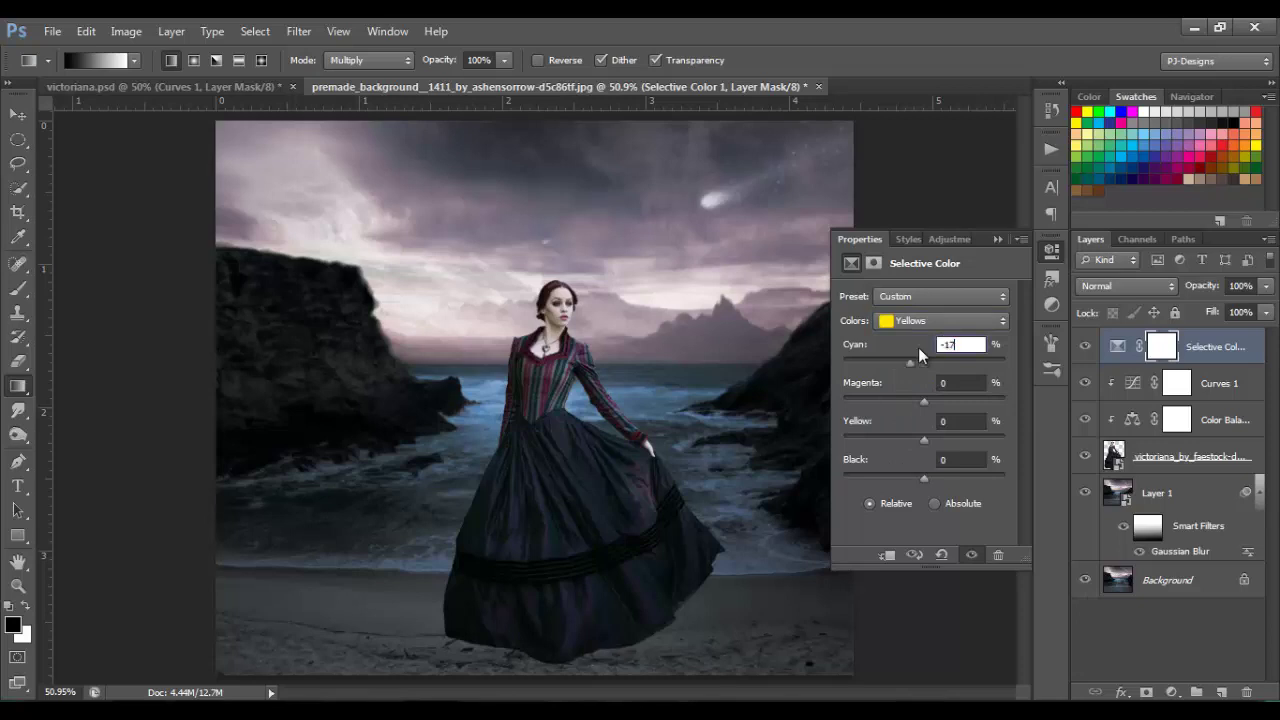
pyautogui.press('Tab')
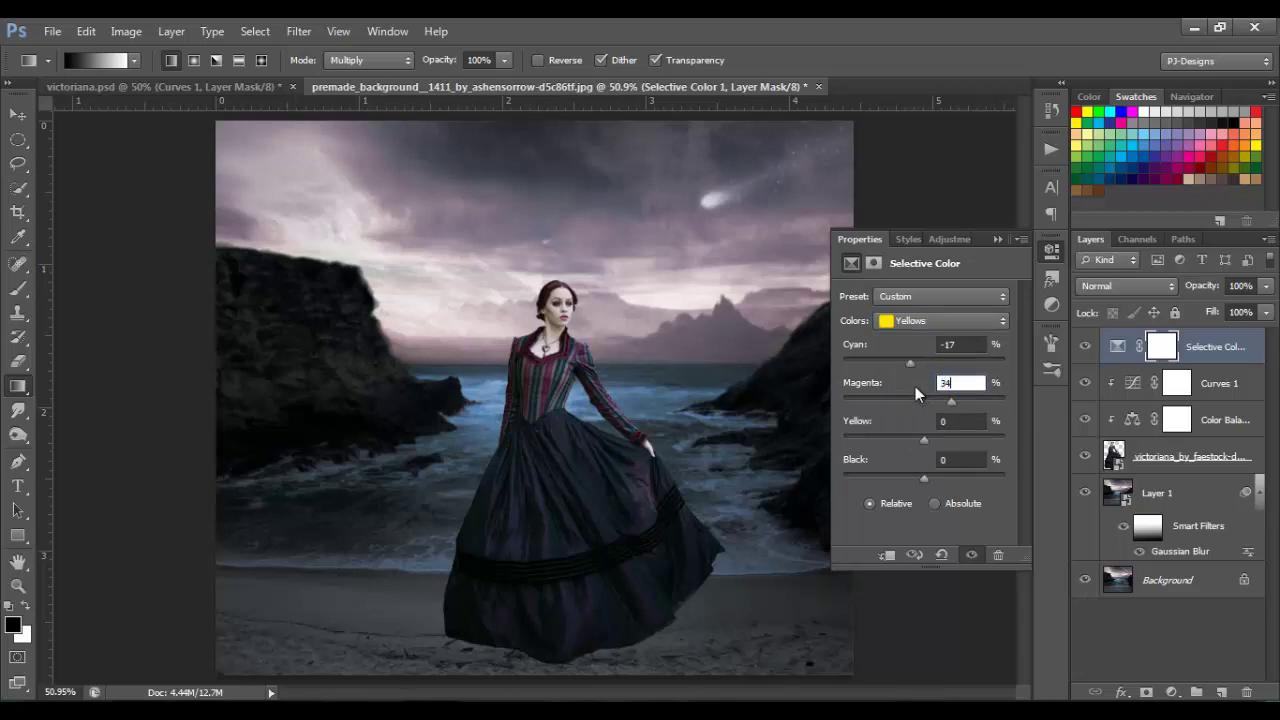
pyautogui.press('Return')
pyautogui.click(1000, 244)
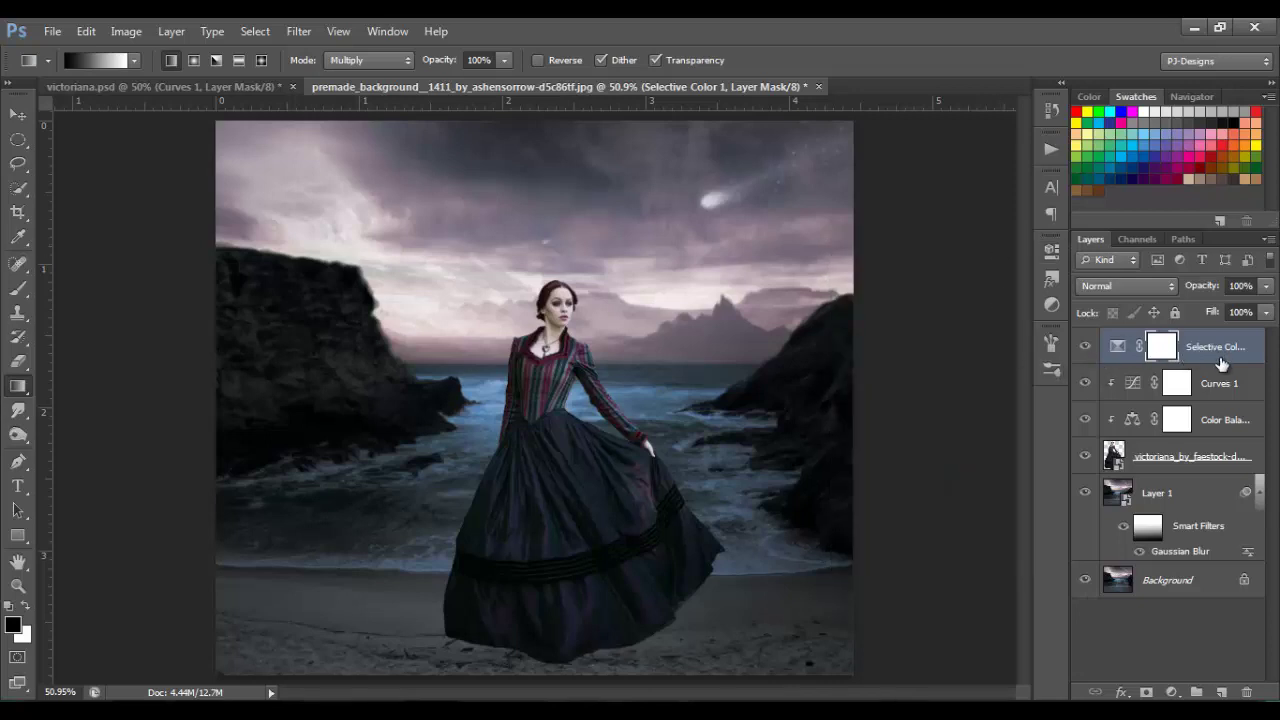
pyautogui.doubleClick(1117, 346)
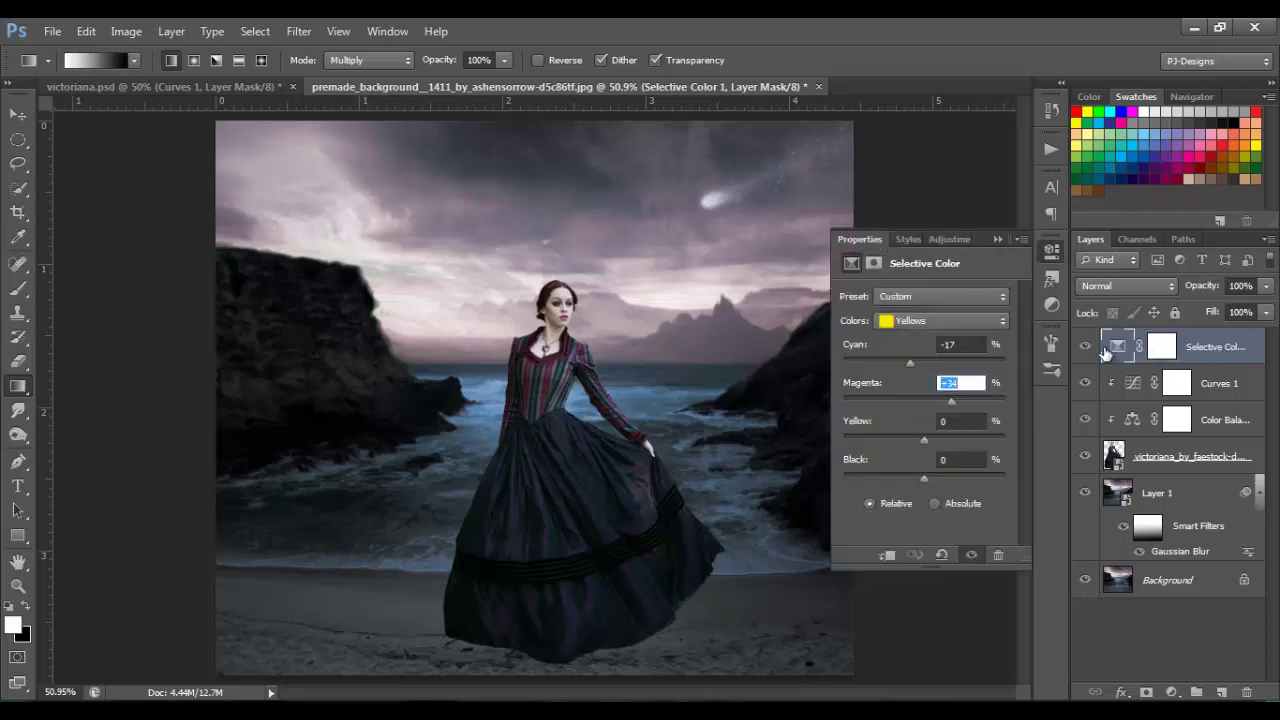
pyautogui.click(886, 557)
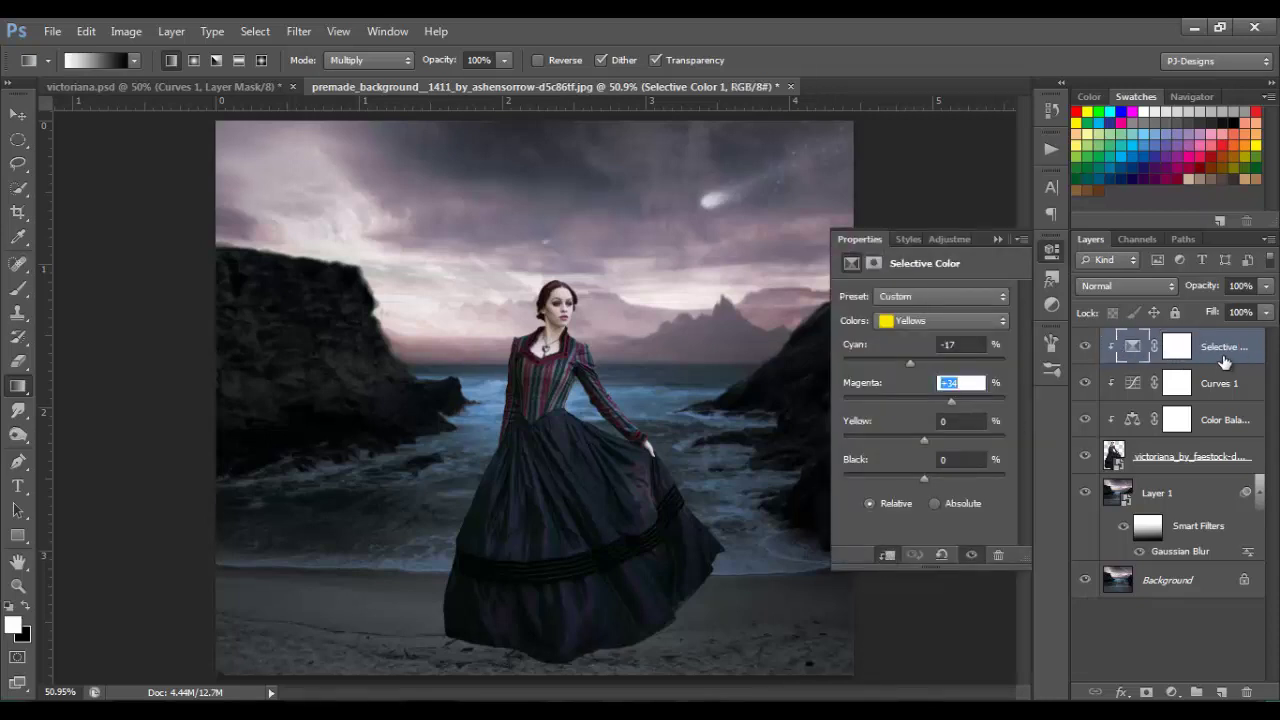
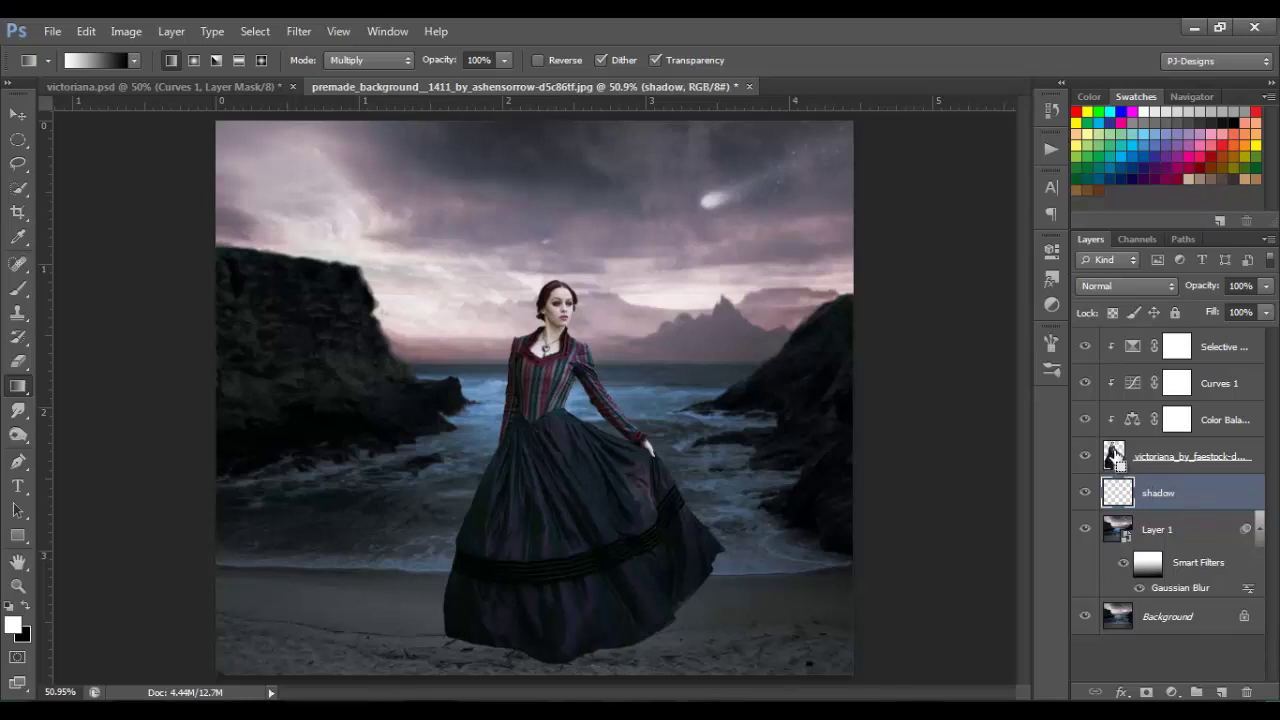
# Step: Fill the woman's silhouette with black on the shadow layer and clear the selection
pyautogui.keyDown('ctrl'); pyautogui.click(1114, 455); pyautogui.keyUp('ctrl')
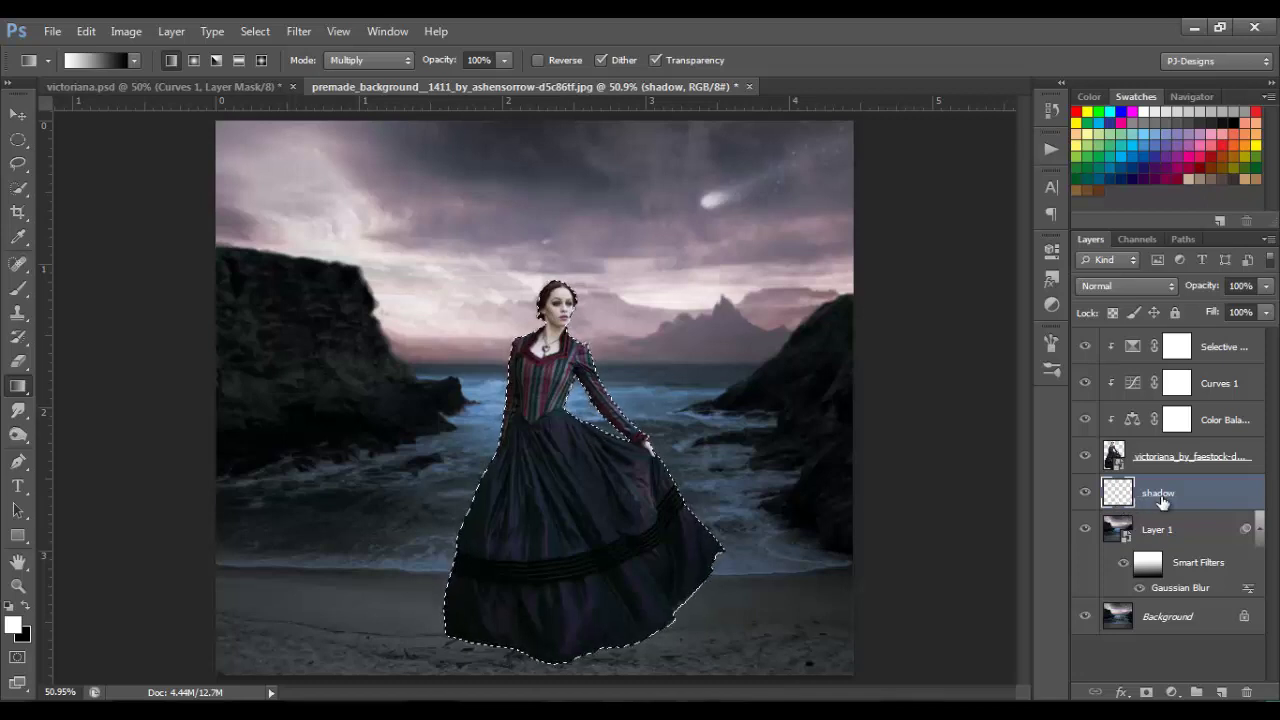
pyautogui.hotkey('ctrl', 'BackSpace')
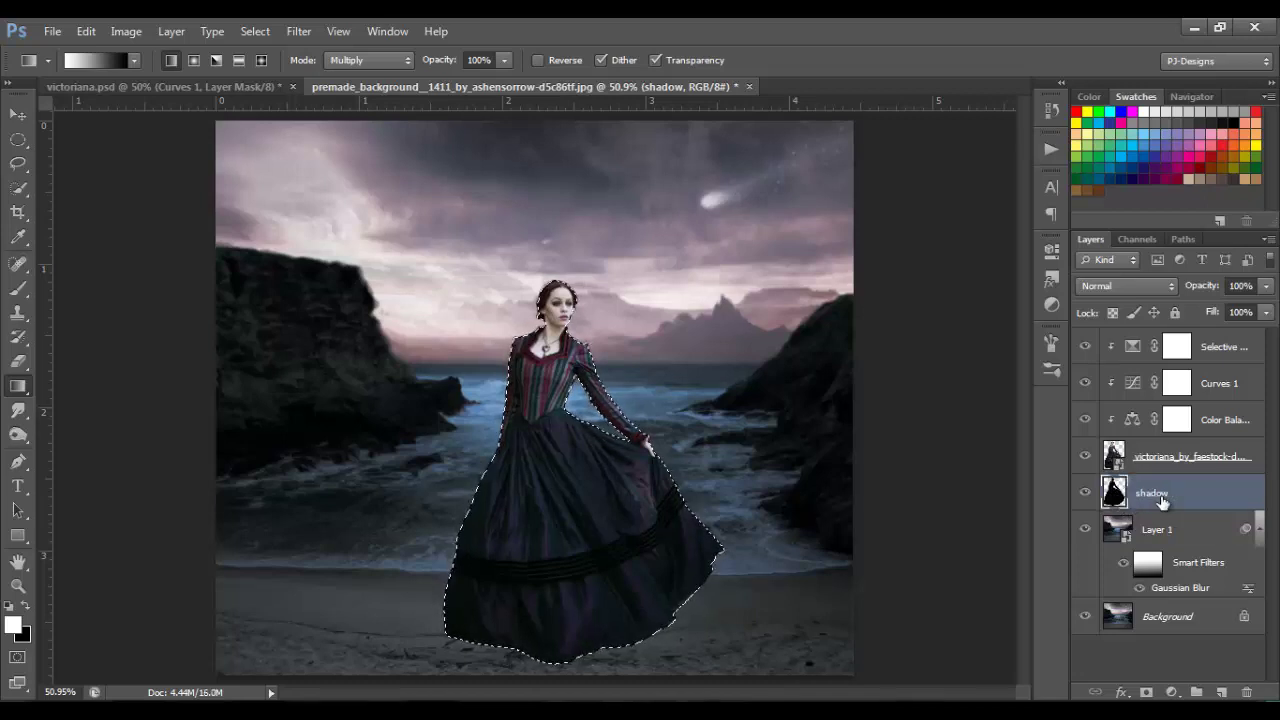
pyautogui.hotkey('ctrl', 'd')
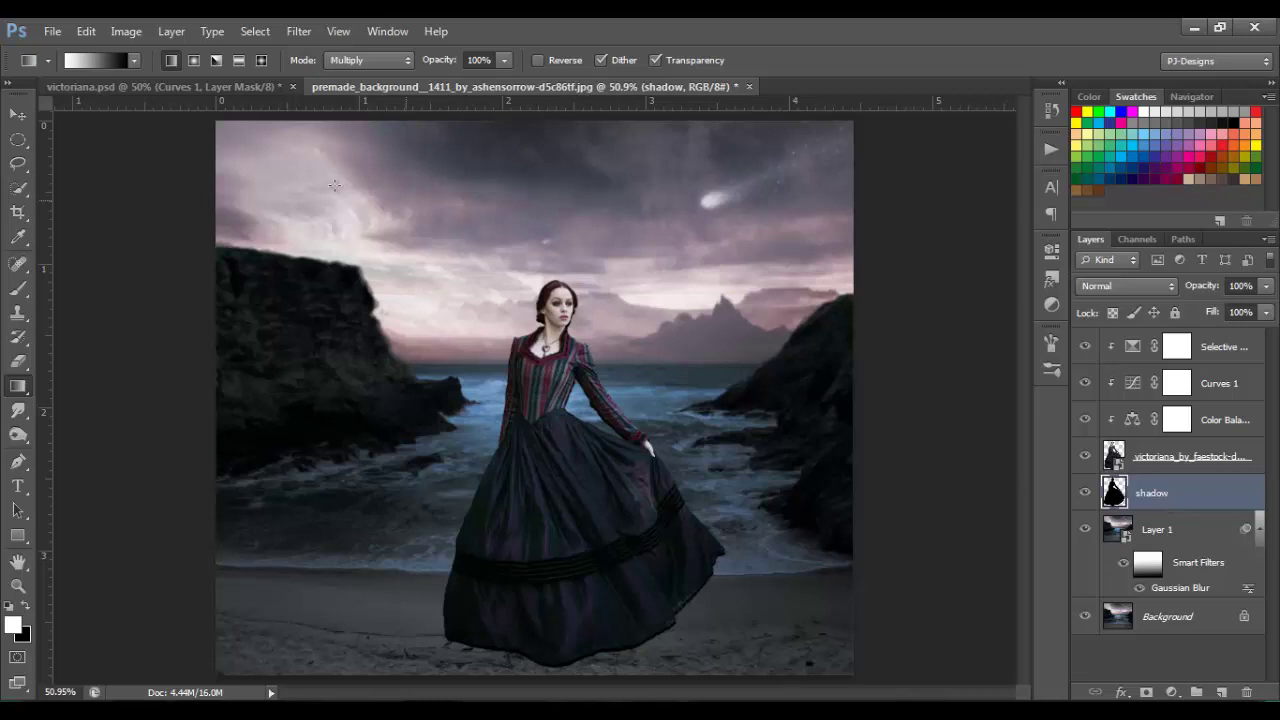
# Step: Apply a Gaussian Blur with a radius of 4 pixels to the shadow layer
pyautogui.click(299, 31)
pyautogui.moveTo(334, 224)
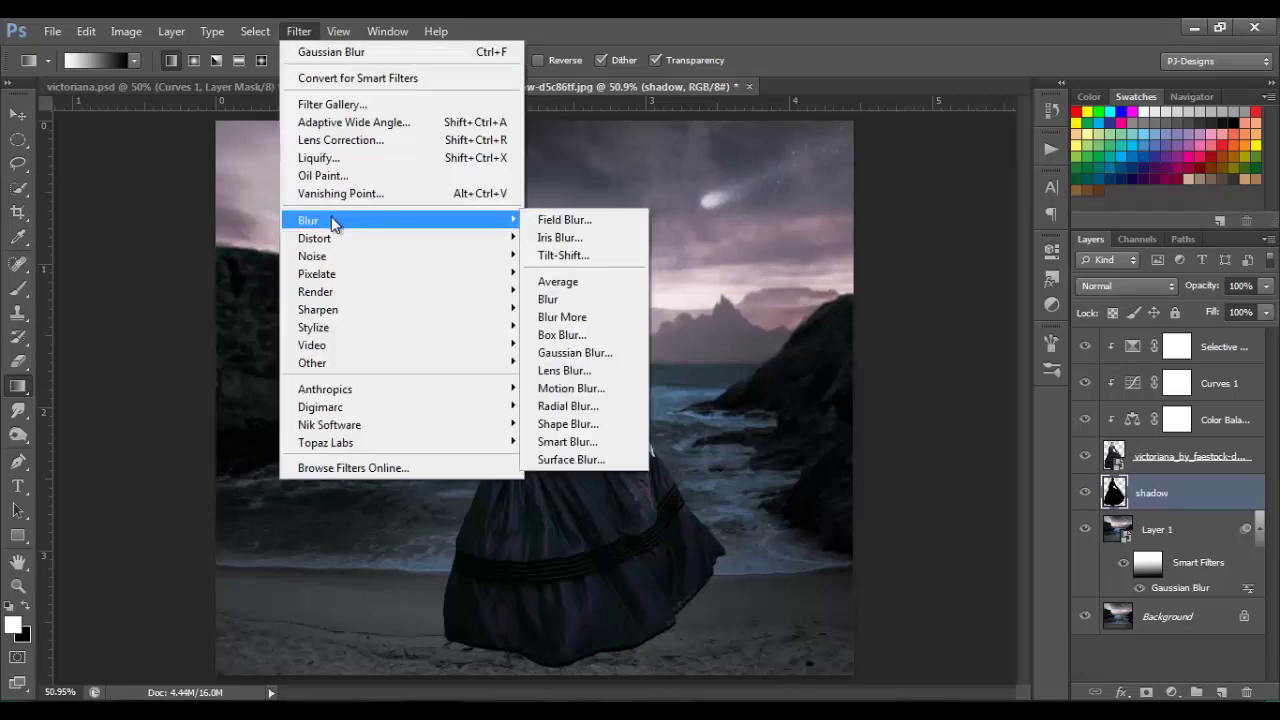
pyautogui.click(575, 355)
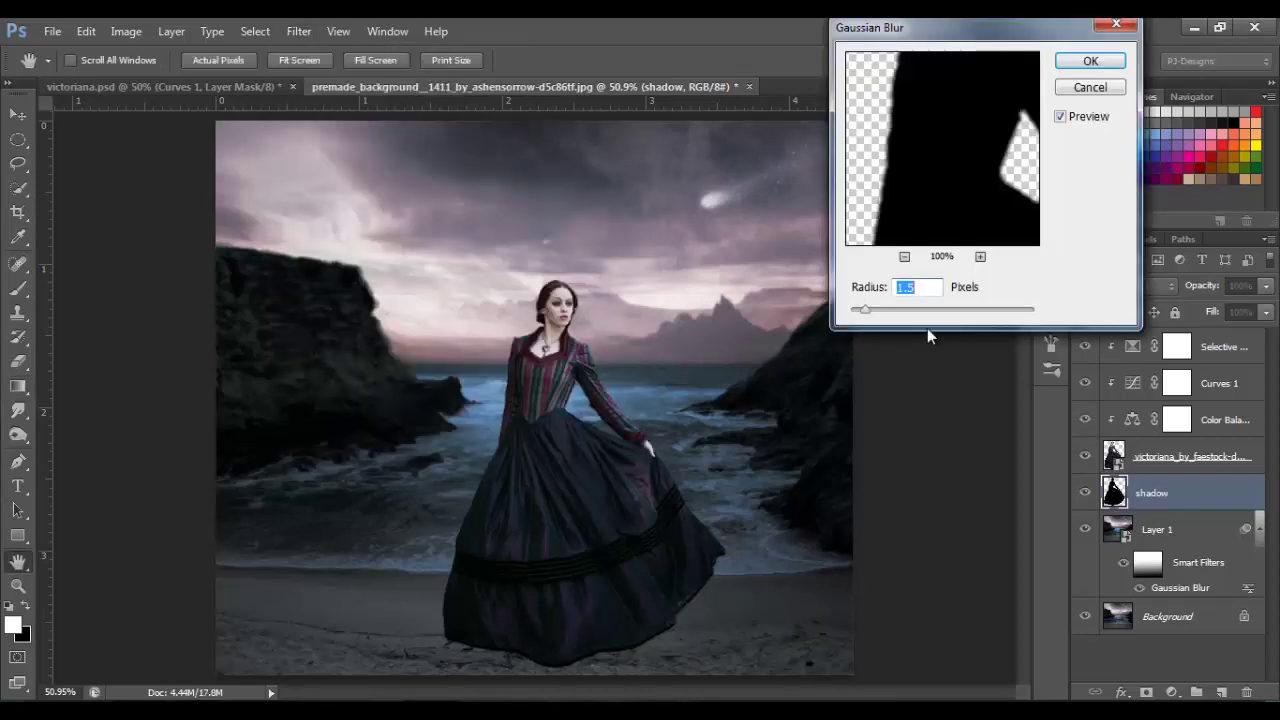
pyautogui.write('4')
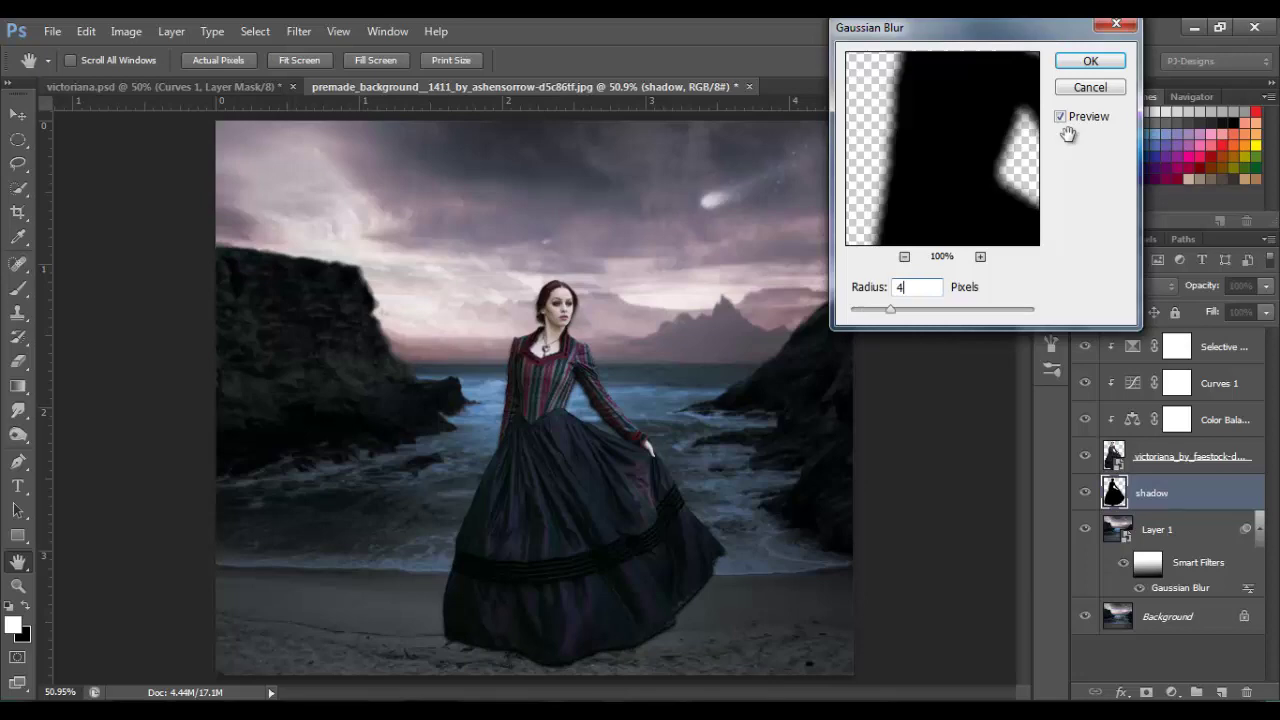
pyautogui.click(1090, 60)
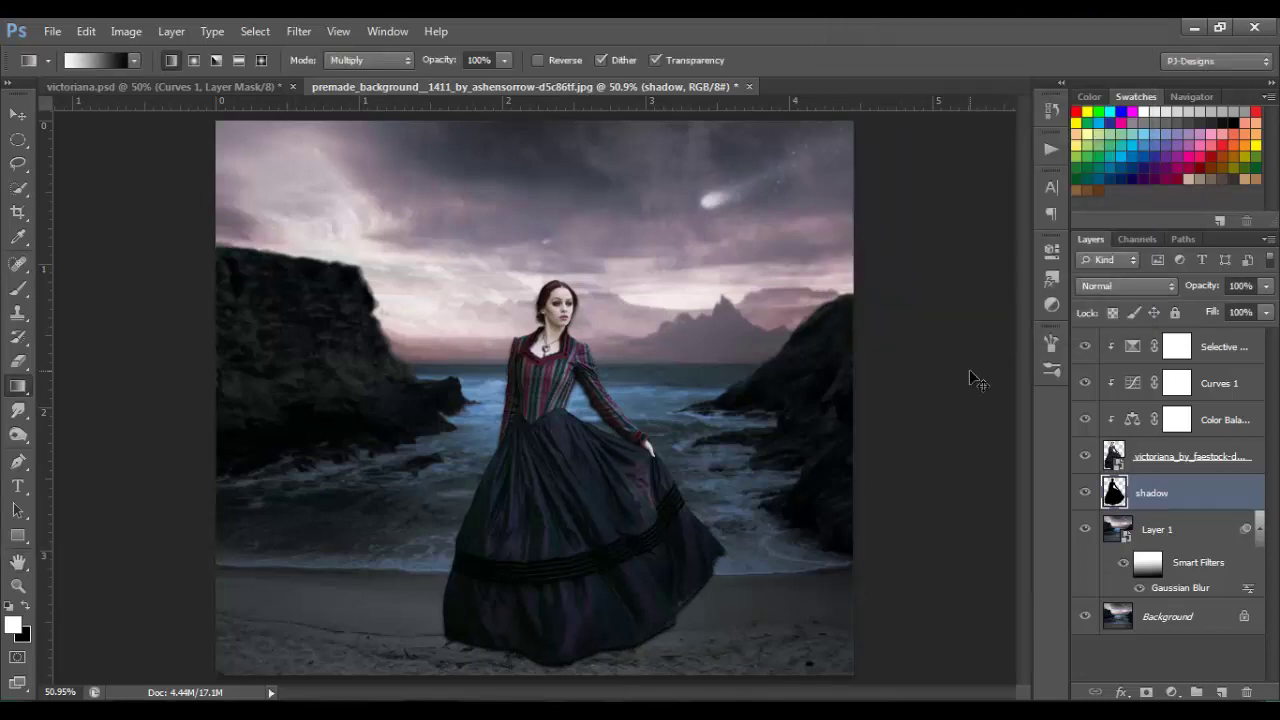
# Step: Examine the blurred shadow up close around the woman's bodice, skirt and hem
pyautogui.hotkey('ctrl', '+')
pyautogui.hotkey('ctrl', '+')
pyautogui.hotkey('ctrl', '+')
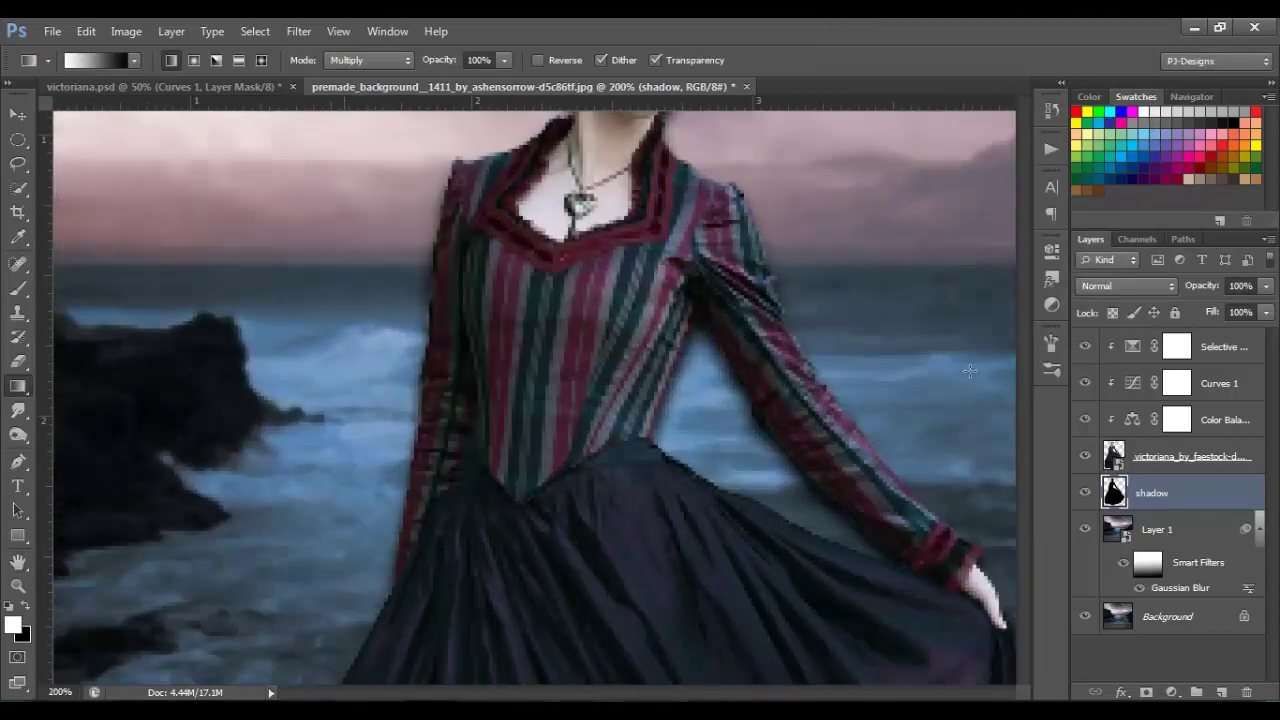
pyautogui.moveTo(1022, 362); pyautogui.dragTo(1023, 527)
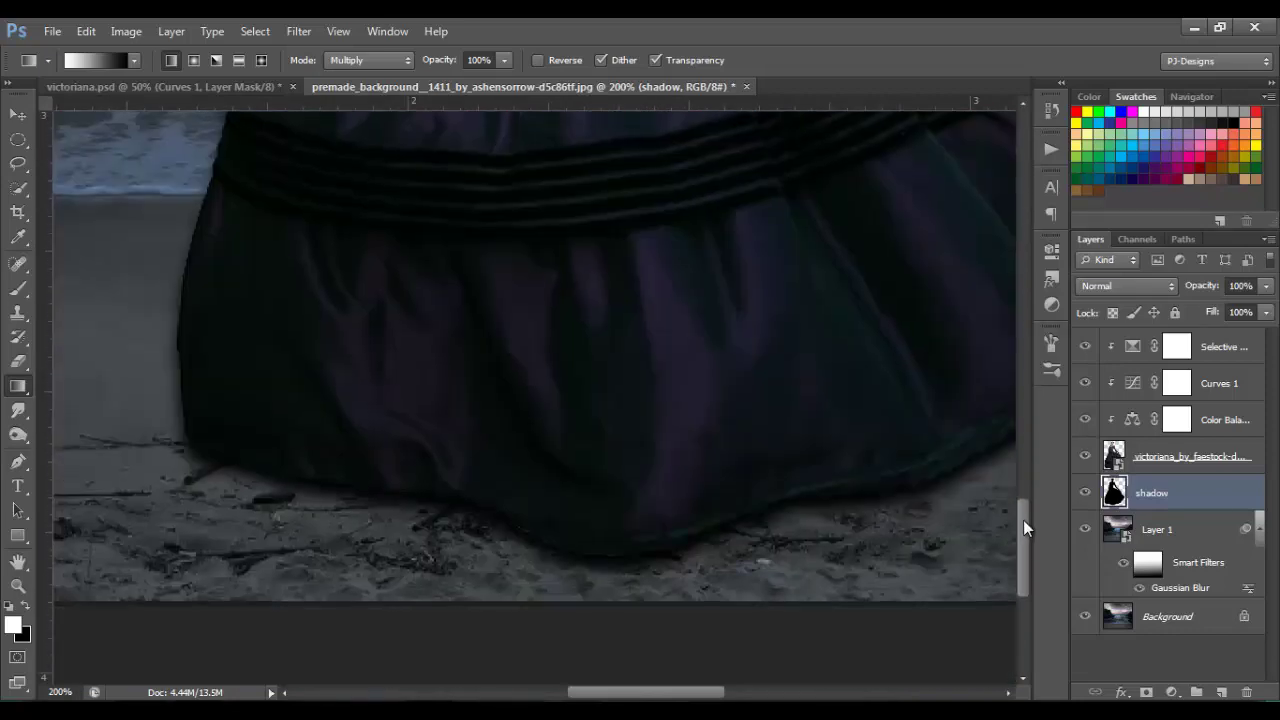
pyautogui.moveTo(650, 701); pyautogui.dragTo(676, 692)
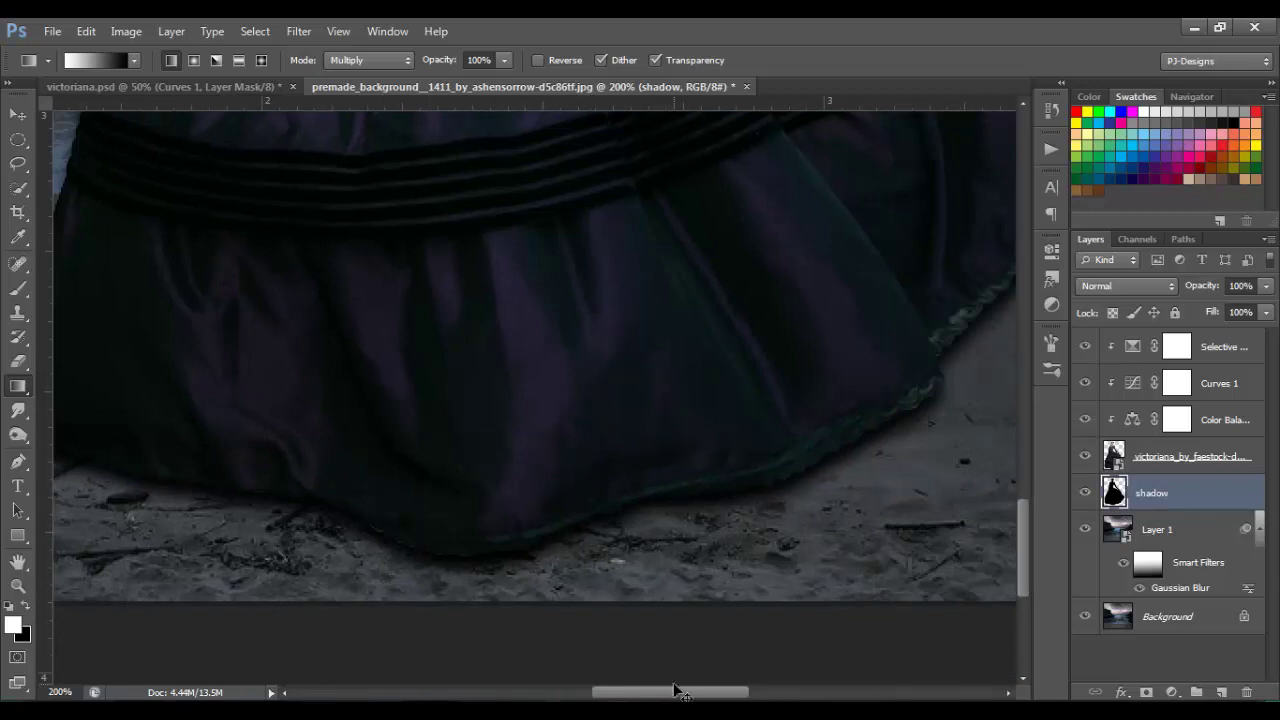
pyautogui.hotkey('ctrl', '-')
pyautogui.hotkey('ctrl', '-')
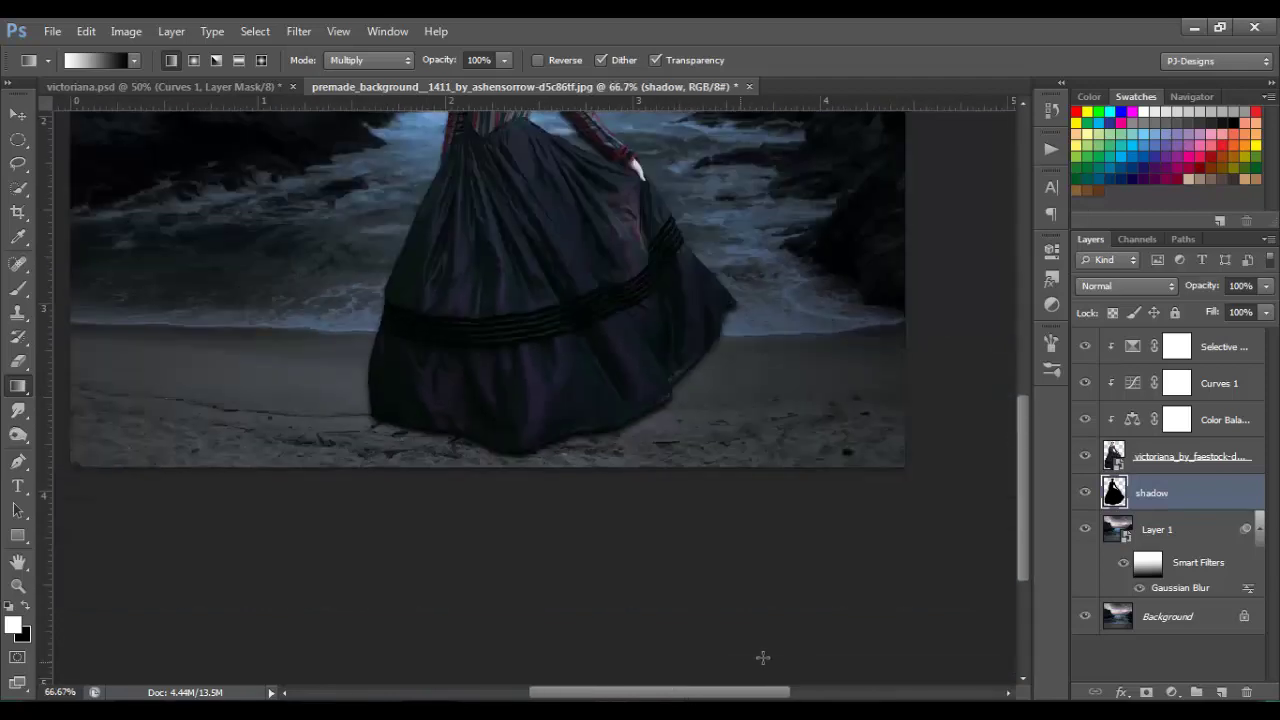
pyautogui.moveTo(1019, 541); pyautogui.dragTo(1020, 492)
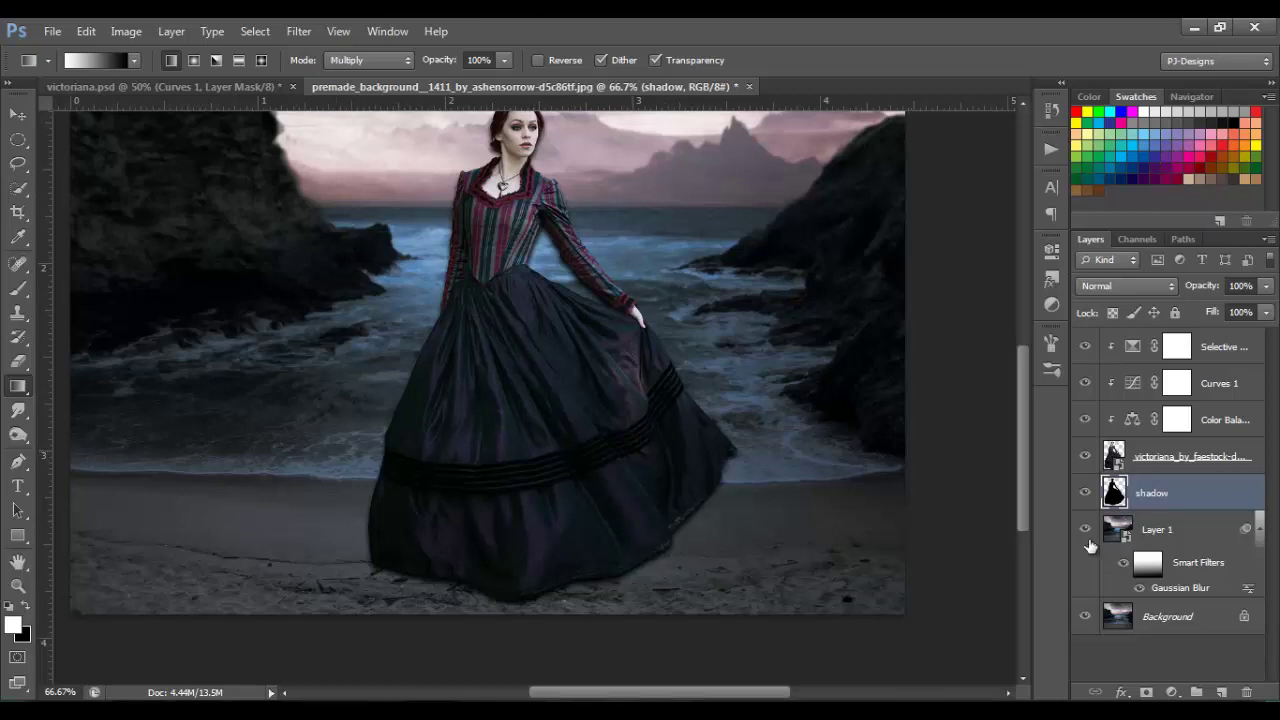
# Step: Add a layer mask to the shadow layer, pick a soft round 125 px brush and invert the mask to black
pyautogui.click(1146, 691)
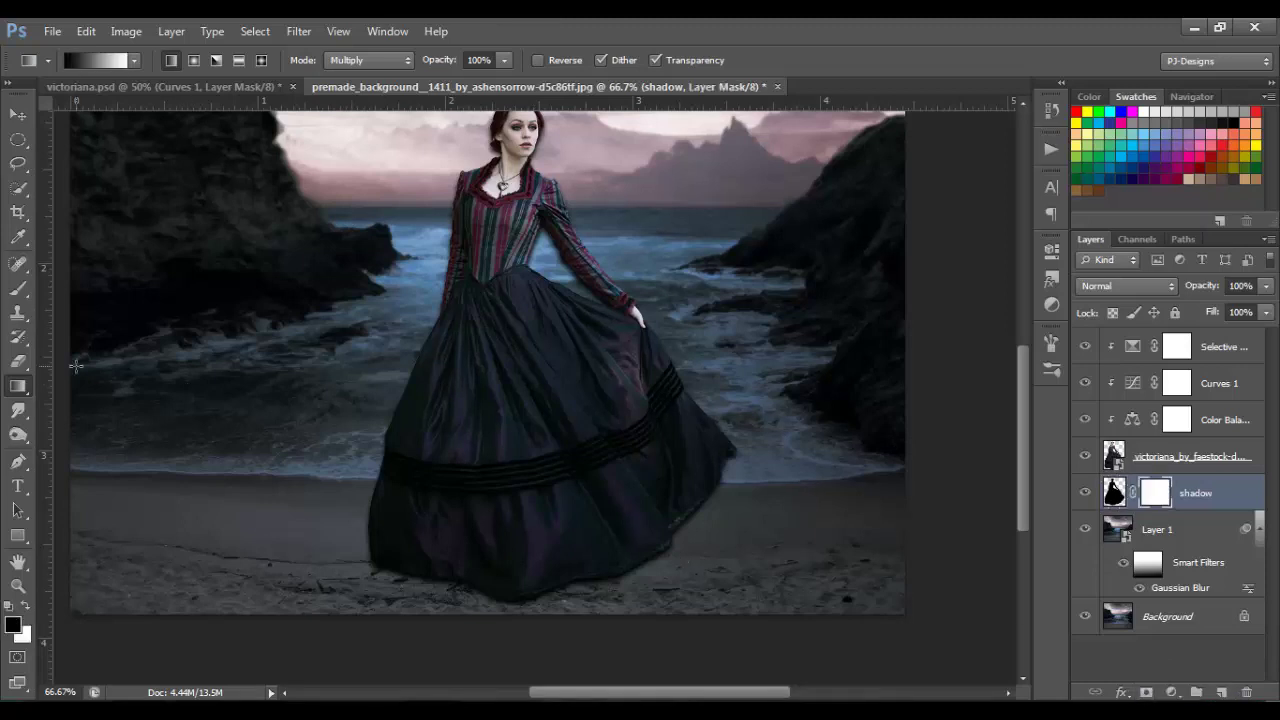
pyautogui.click(17, 290)
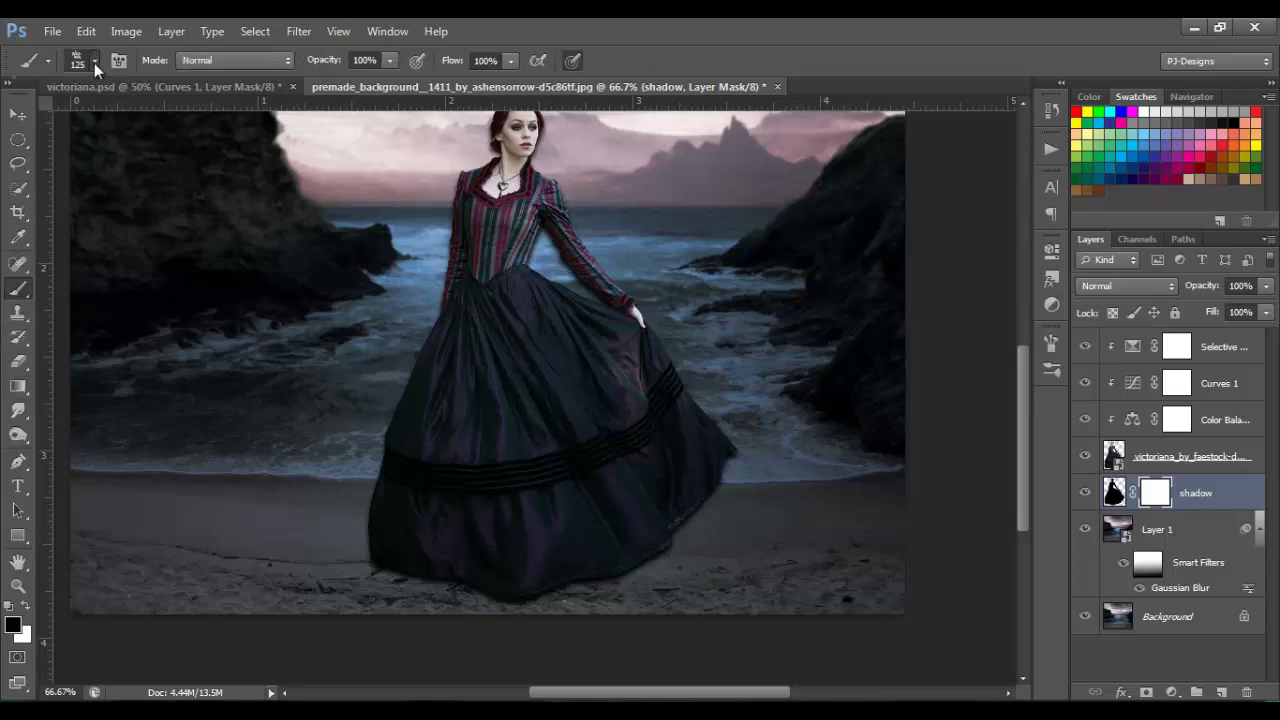
pyautogui.click(94, 62)
pyautogui.click(96, 65)
pyautogui.hotkey('ctrl', 'i')
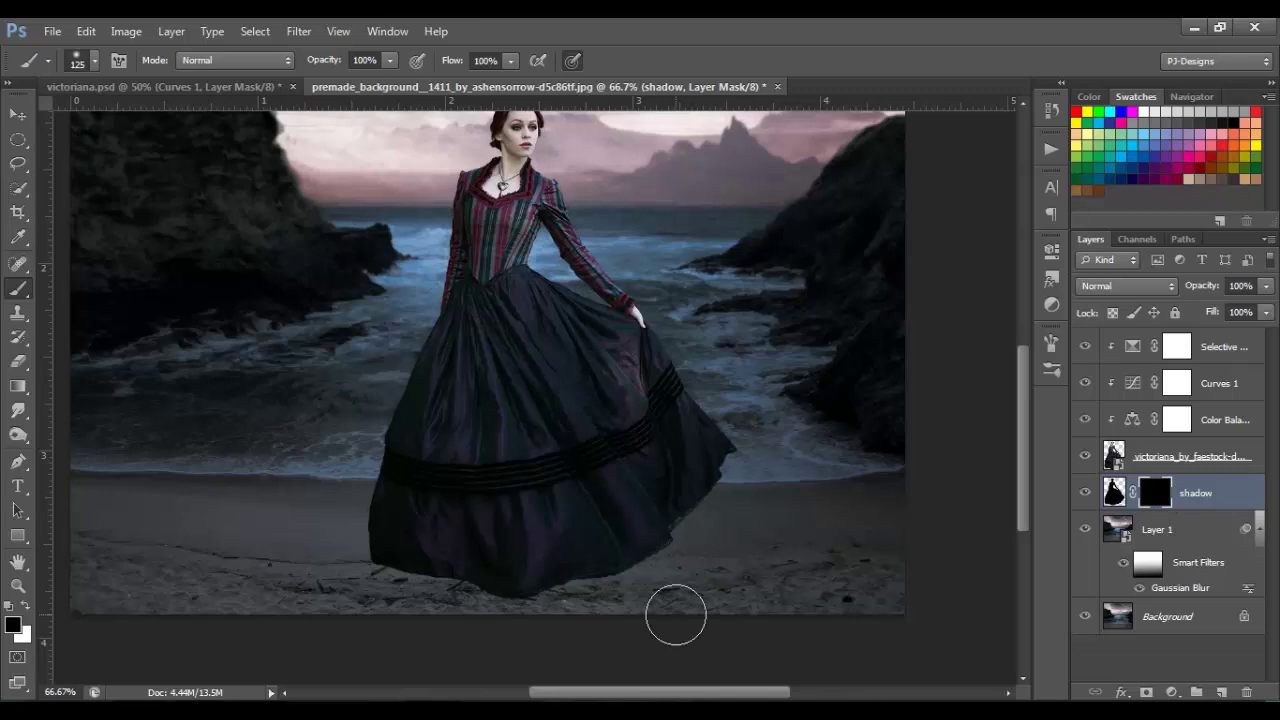
# Step: Paint white on the shadow layer's mask with an 80 px brush to reveal the shadow along the skirt's hem
pyautogui.click(27, 612)
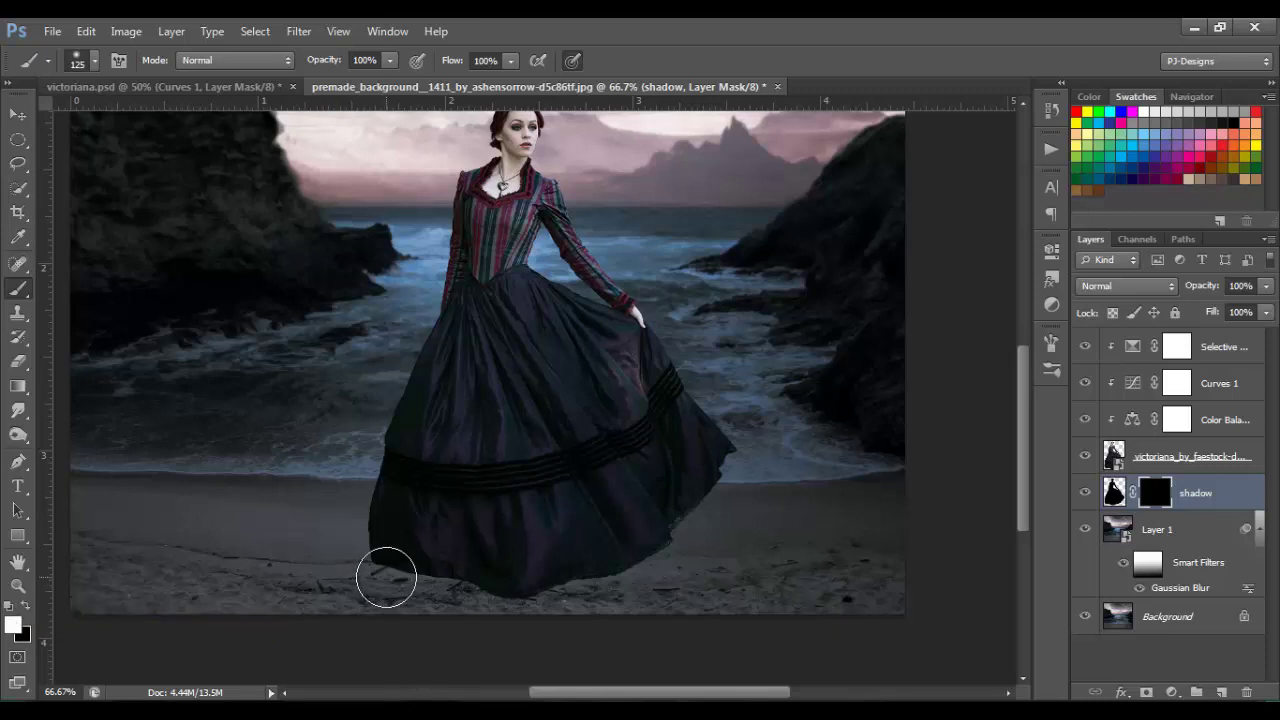
pyautogui.press('[')
pyautogui.press('[')
pyautogui.press('[')
pyautogui.moveTo(386, 578)
pyautogui.mouseDown()
pyautogui.moveTo(447, 587)
pyautogui.moveTo(557, 585)
pyautogui.moveTo(424, 587)
pyautogui.moveTo(500, 599)
pyautogui.moveTo(573, 573)
pyautogui.moveTo(633, 571)
pyautogui.moveTo(576, 579)
pyautogui.moveTo(649, 551)
pyautogui.mouseUp()
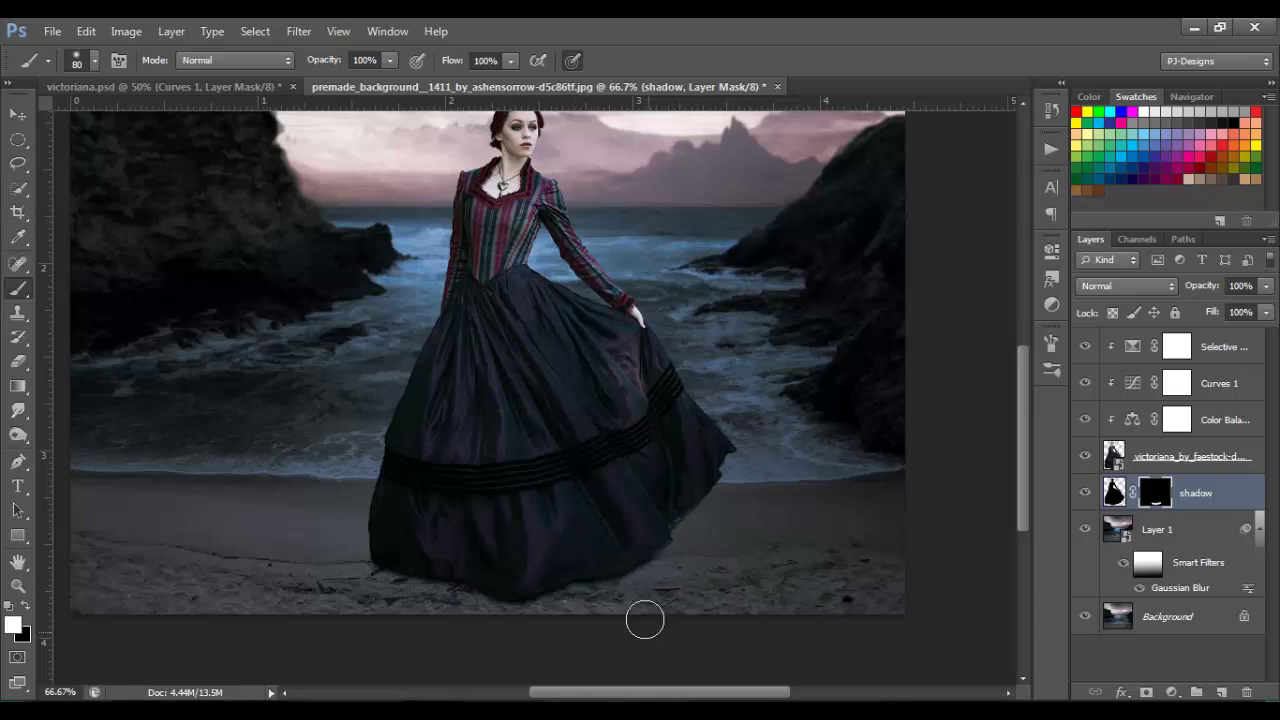
pyautogui.moveTo(643, 617)
pyautogui.mouseDown()
pyautogui.moveTo(654, 543)
pyautogui.moveTo(640, 565)
pyautogui.mouseUp()
# Step: Create a new layer above the shadow layer and name it "shadow 2"
pyautogui.click(1221, 692)
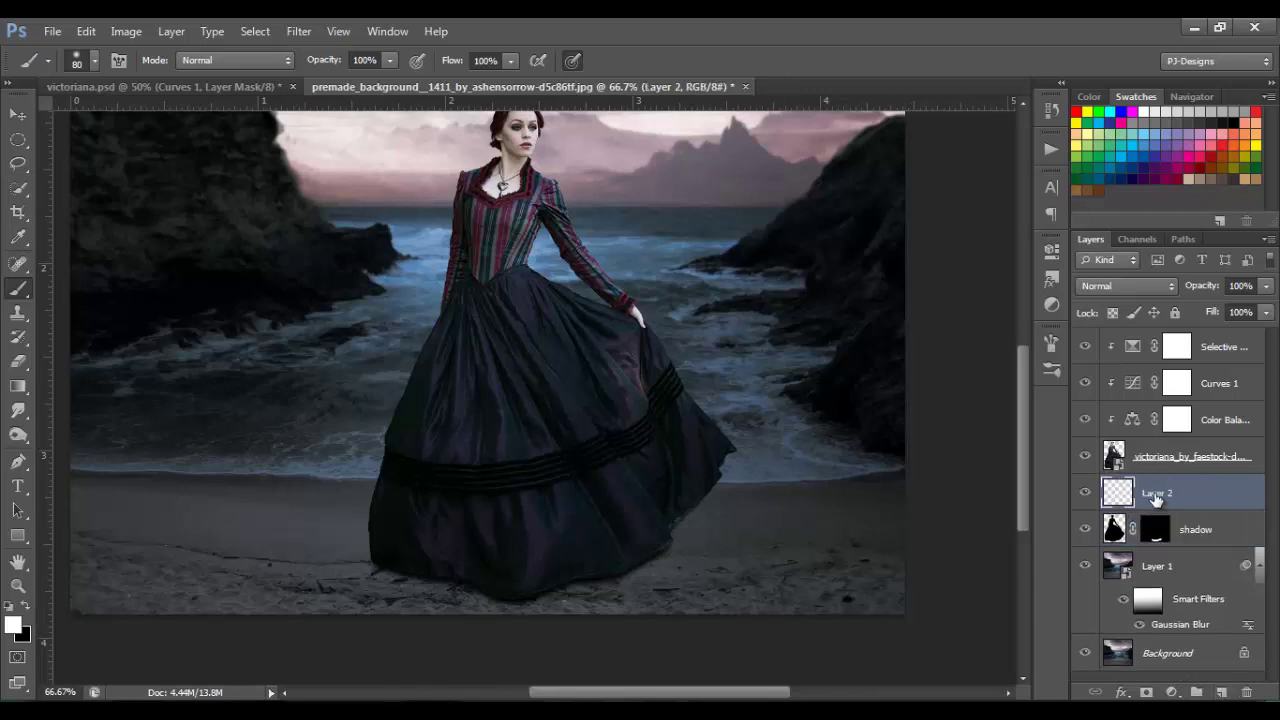
pyautogui.doubleClick(1156, 493)
pyautogui.write('sh')
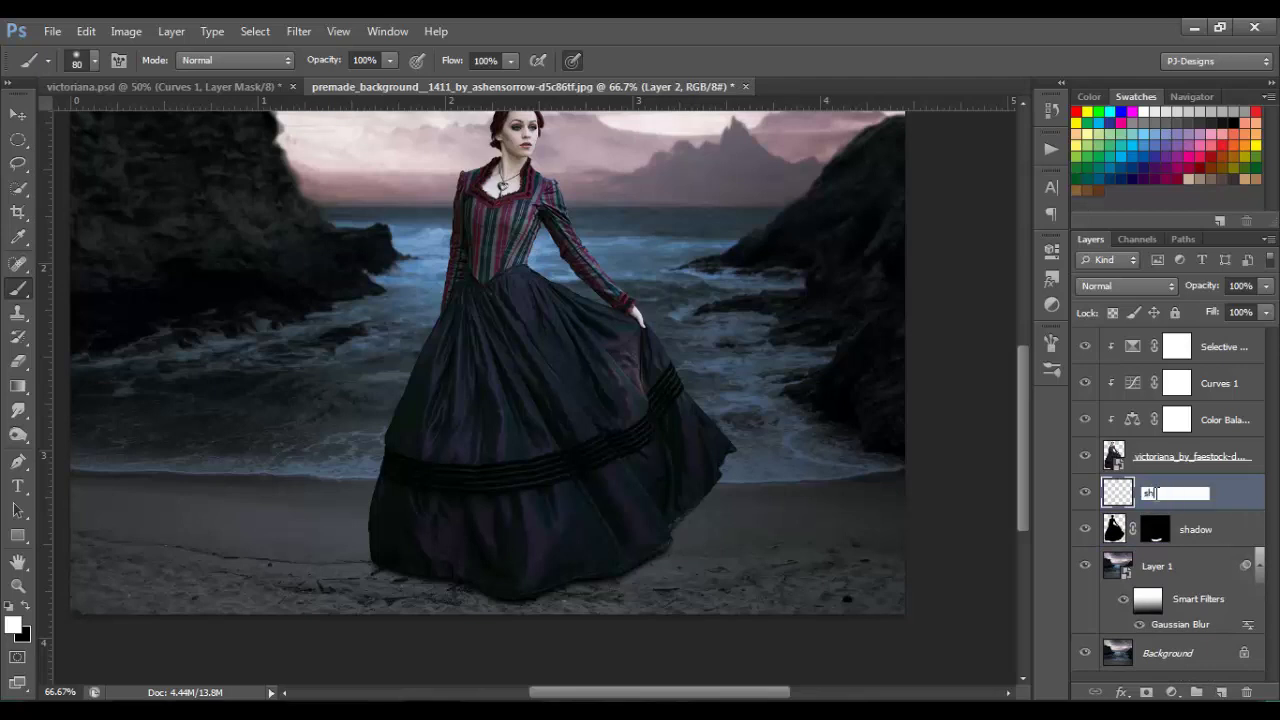
pyautogui.write('adow 2')
pyautogui.press('Return')
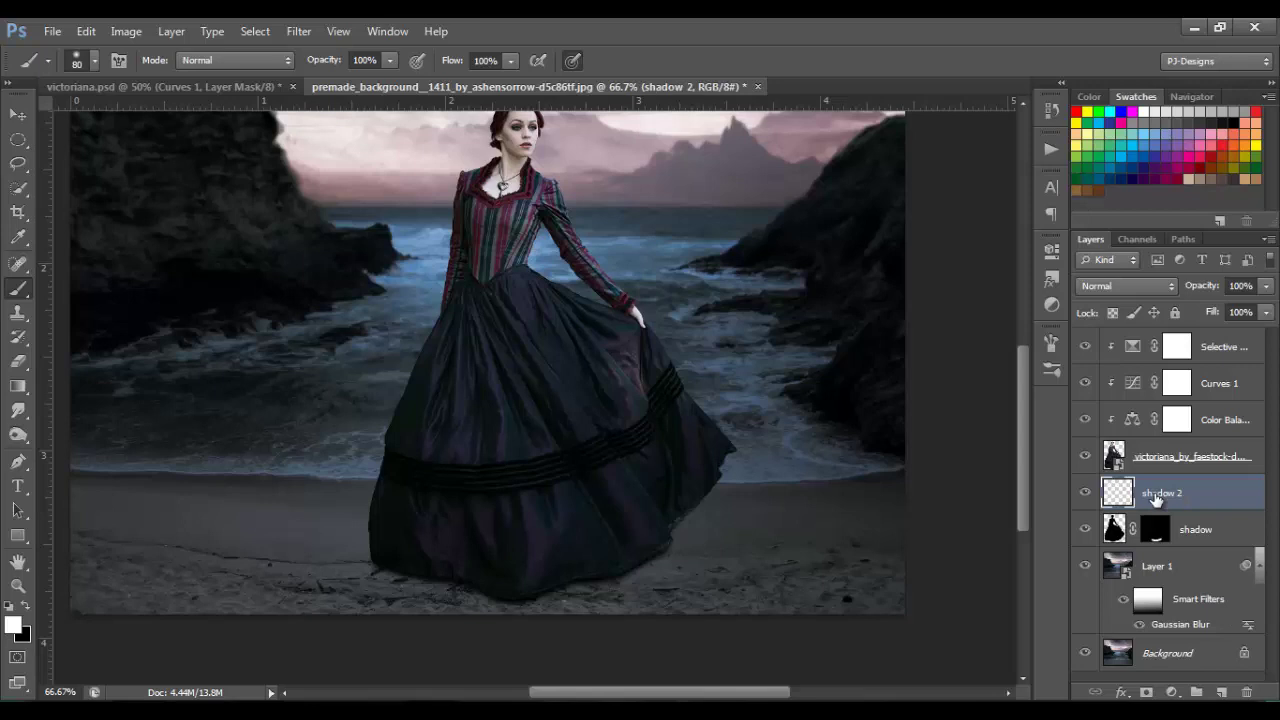
# Step: Paint a faint black shadow on the sand along the skirt's hem on the shadow 2 layer, with brush opacity at 26%
pyautogui.click(387, 61)
pyautogui.click(319, 82)
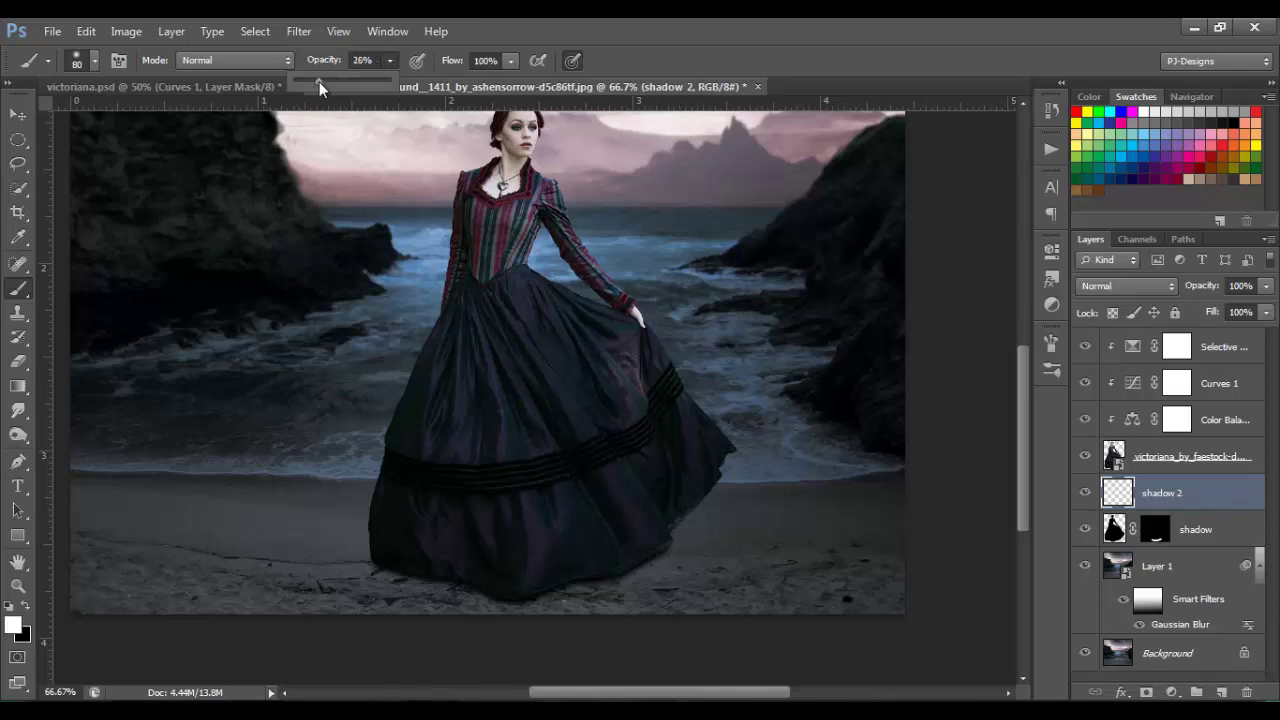
pyautogui.click(390, 57)
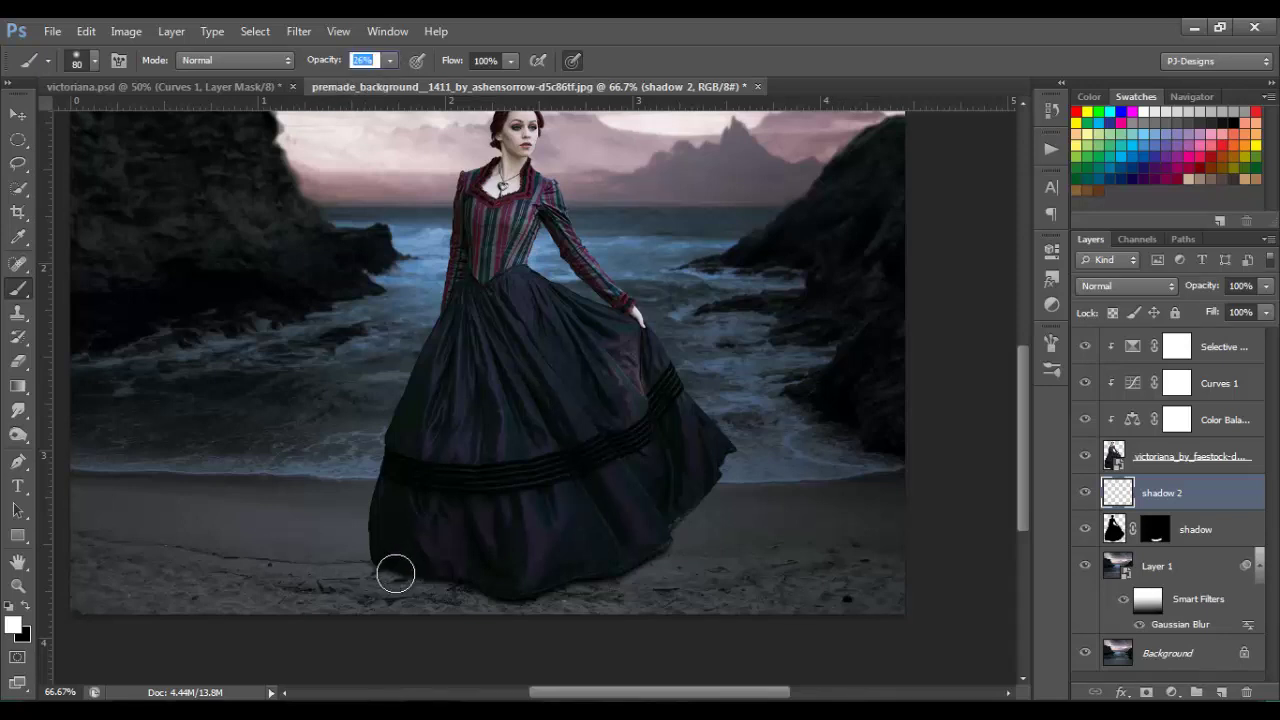
pyautogui.moveTo(395, 572); pyautogui.dragTo(469, 580)
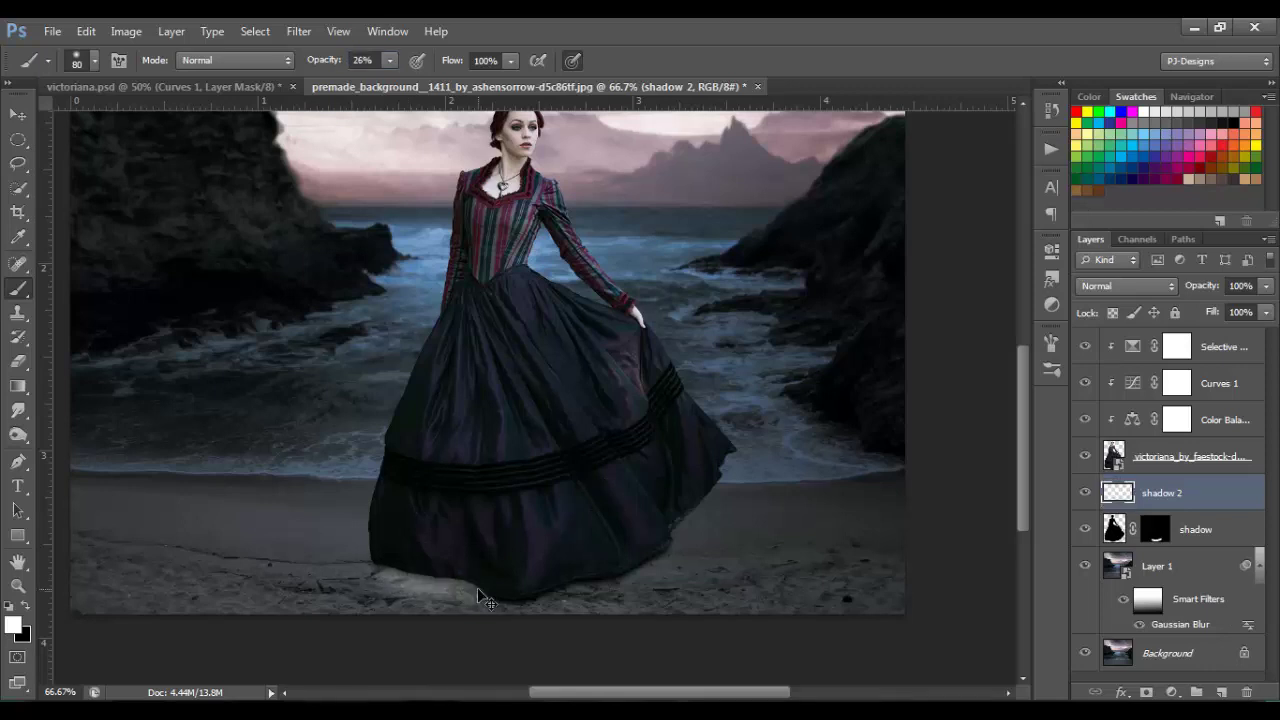
pyautogui.hotkey('ctrl', 'z')
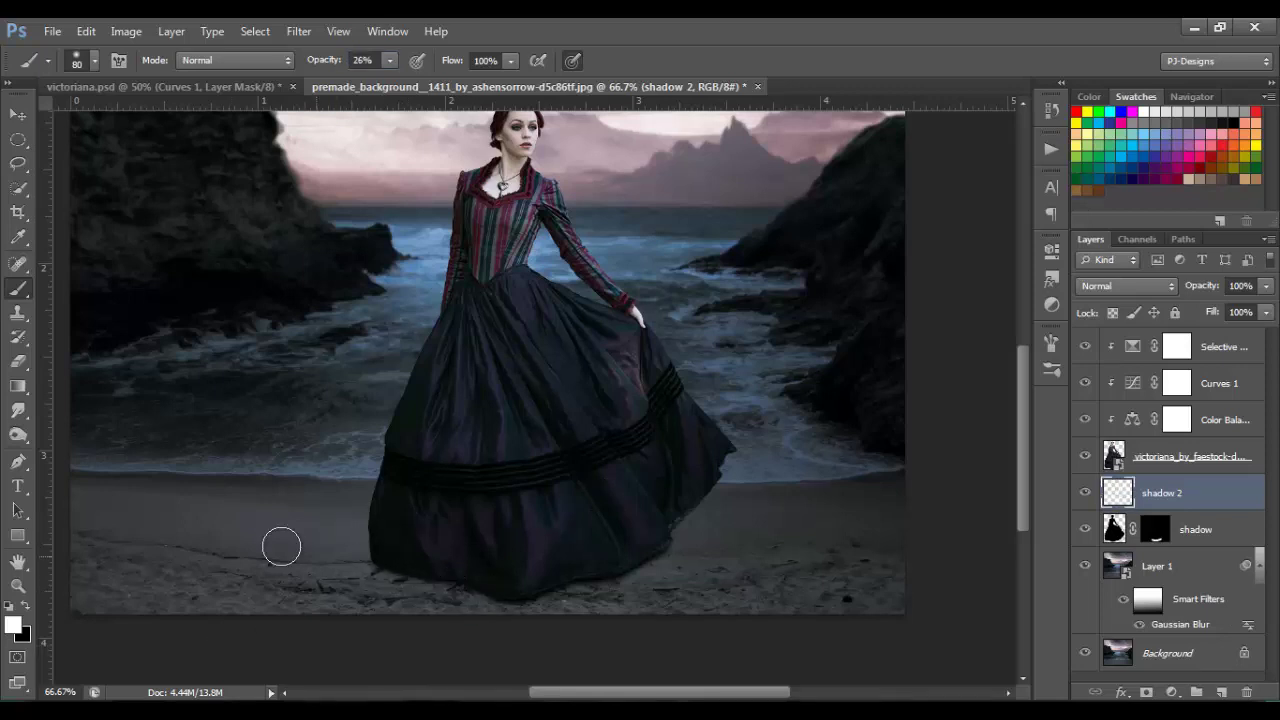
pyautogui.click(26, 608)
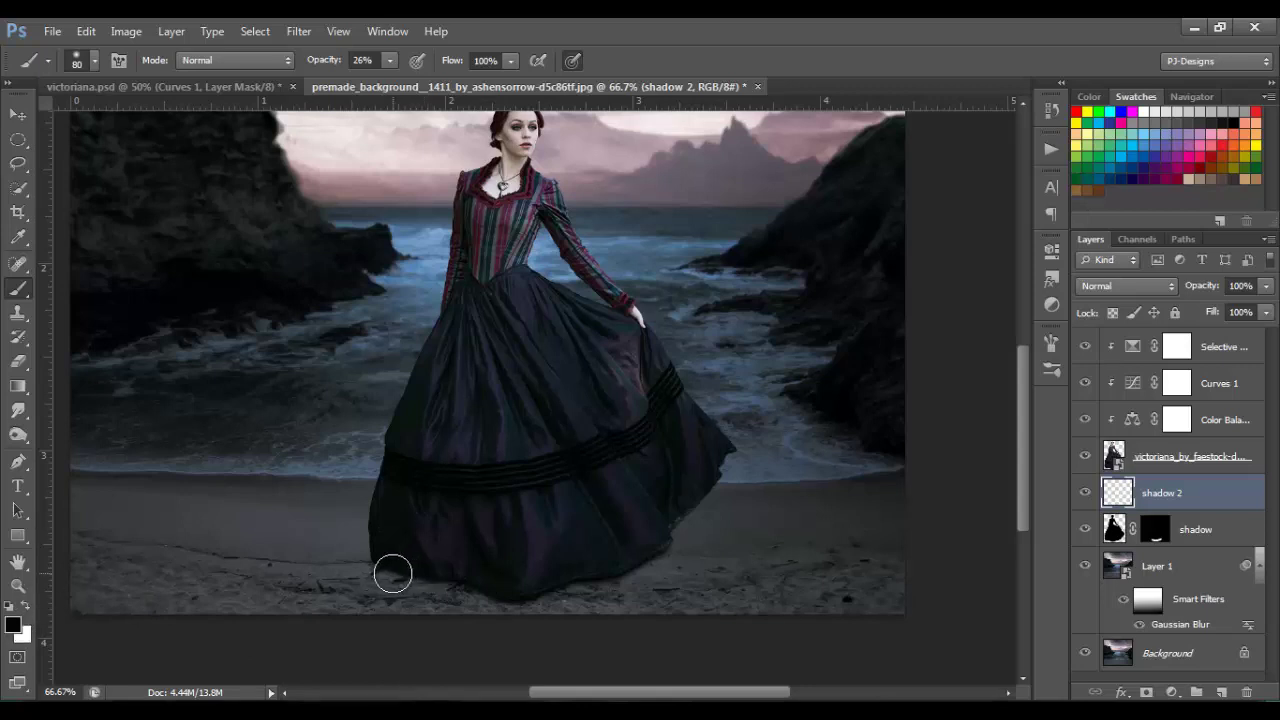
pyautogui.moveTo(393, 573)
pyautogui.mouseDown()
pyautogui.moveTo(425, 603)
pyautogui.moveTo(466, 583)
pyautogui.moveTo(508, 604)
pyautogui.moveTo(592, 589)
pyautogui.moveTo(578, 603)
pyautogui.moveTo(616, 603)
pyautogui.moveTo(637, 573)
pyautogui.moveTo(657, 576)
pyautogui.moveTo(653, 606)
pyautogui.moveTo(664, 578)
pyautogui.moveTo(756, 609)
pyautogui.moveTo(674, 563)
pyautogui.mouseUp()
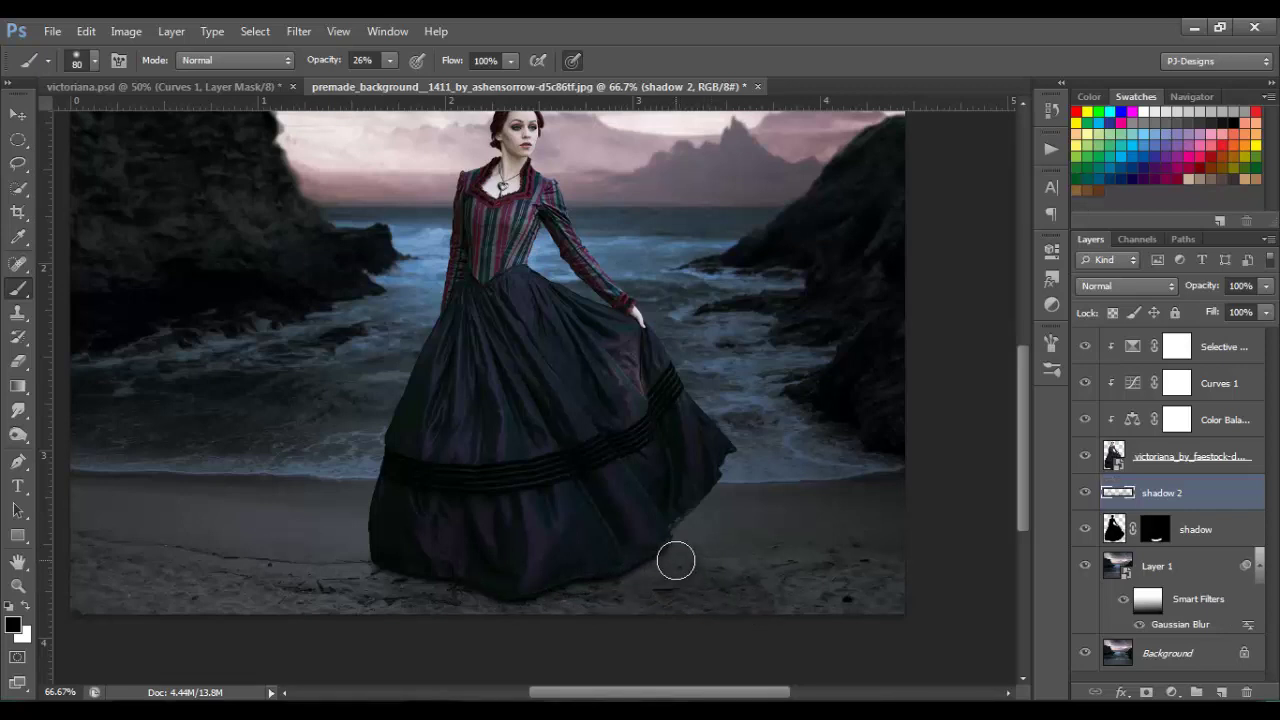
# Step: Extend the painted shadow onto the sand to the right of the hem, varying the brush size up to 80 px
pyautogui.press('[')
pyautogui.press('[')
pyautogui.press('[')
pyautogui.press('[')
pyautogui.moveTo(675, 561)
pyautogui.mouseDown()
pyautogui.moveTo(722, 528)
pyautogui.moveTo(737, 571)
pyautogui.mouseUp()
pyautogui.press(']')
pyautogui.press(']')
pyautogui.press(']')
pyautogui.press(']')
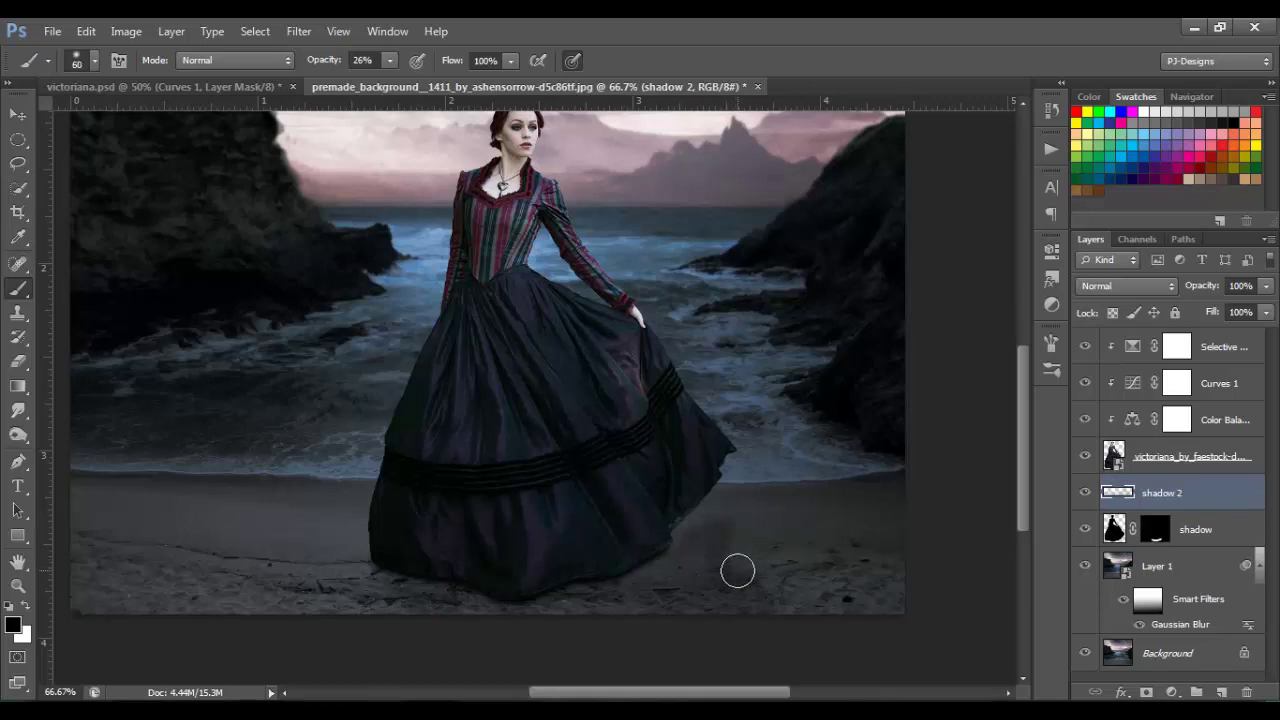
pyautogui.moveTo(656, 570)
pyautogui.mouseDown()
pyautogui.moveTo(539, 614)
pyautogui.moveTo(660, 605)
pyautogui.moveTo(707, 618)
pyautogui.moveTo(631, 628)
pyautogui.moveTo(552, 595)
pyautogui.moveTo(643, 551)
pyautogui.mouseUp()
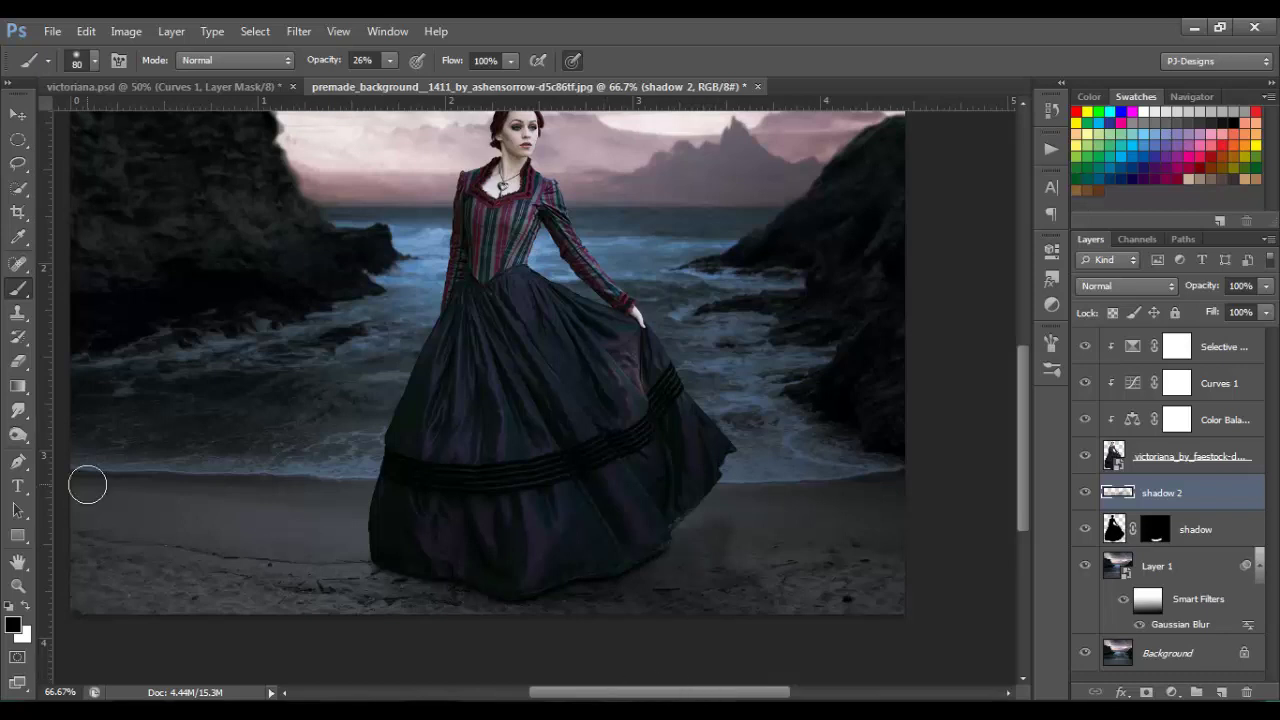
# Step: Erase the excess shadow on the sand right of the dress with a soft 125 px eraser at 26% opacity
pyautogui.click(18, 361)
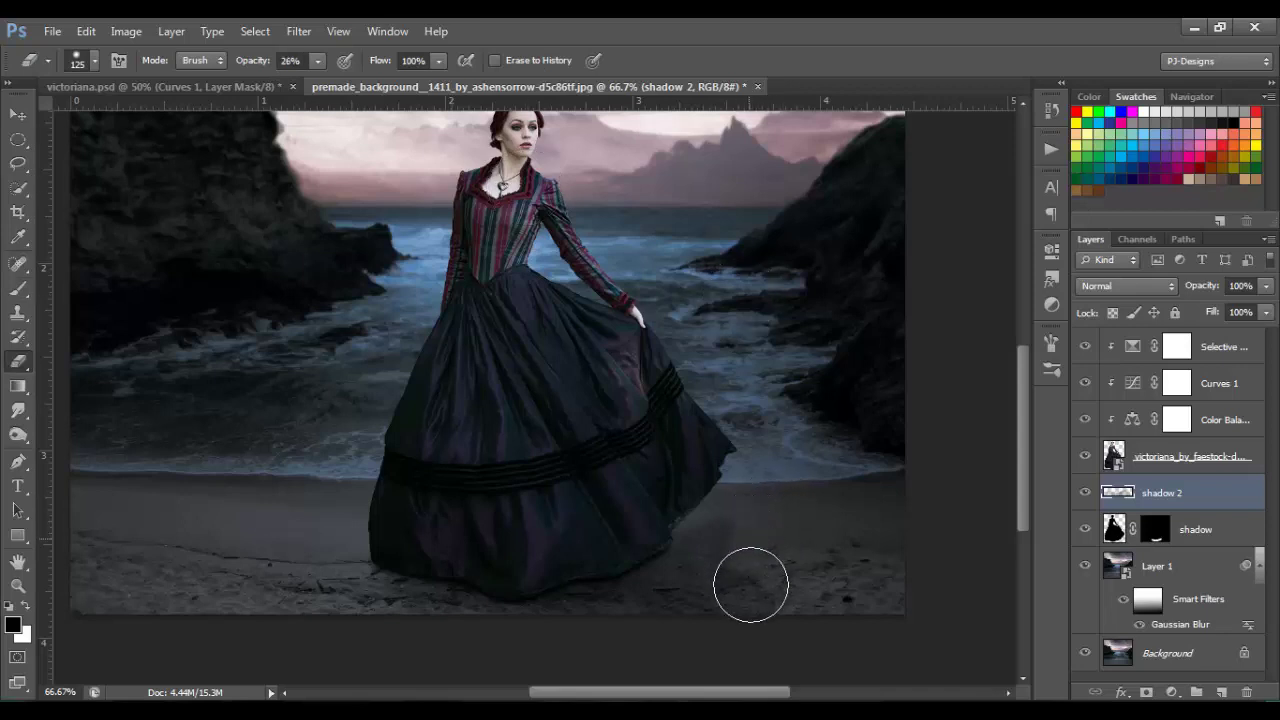
pyautogui.moveTo(750, 585)
pyautogui.mouseDown()
pyautogui.moveTo(792, 500)
pyautogui.moveTo(749, 528)
pyautogui.moveTo(786, 603)
pyautogui.moveTo(753, 535)
pyautogui.moveTo(769, 514)
pyautogui.moveTo(800, 571)
pyautogui.moveTo(795, 603)
pyautogui.moveTo(703, 618)
pyautogui.moveTo(664, 650)
pyautogui.moveTo(842, 593)
pyautogui.moveTo(874, 515)
pyautogui.mouseUp()
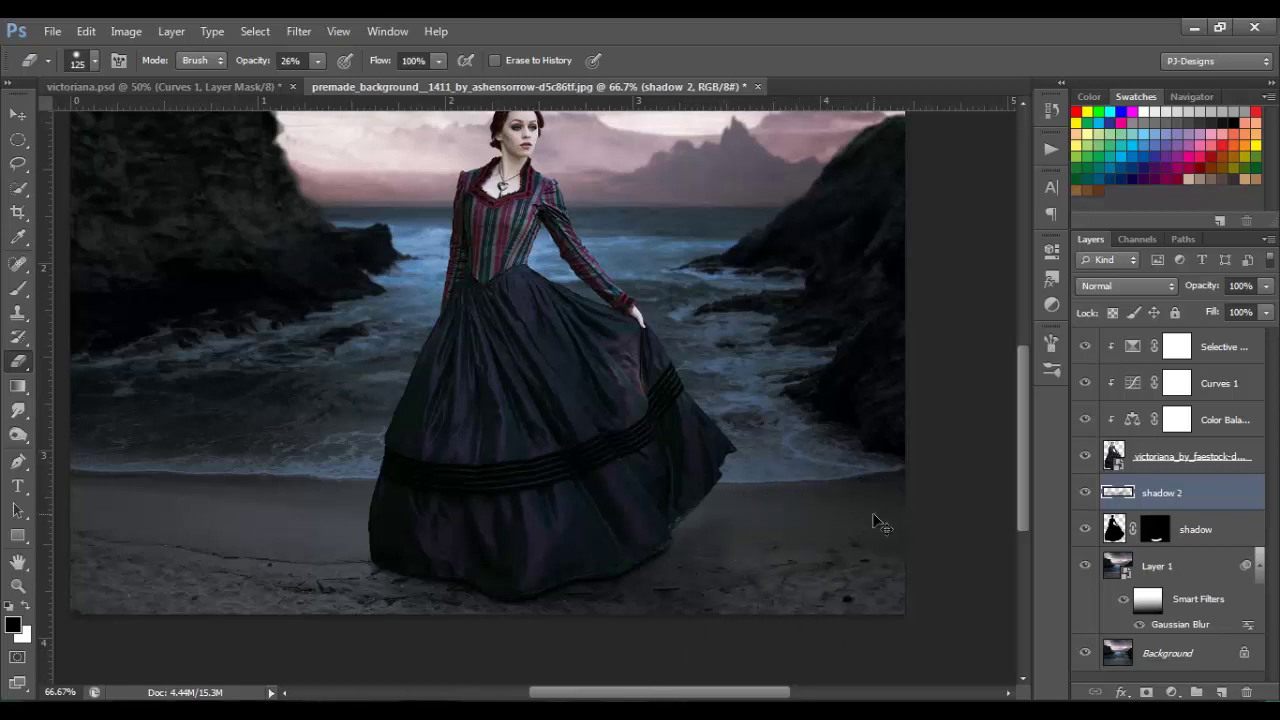
pyautogui.moveTo(873, 519)
pyautogui.mouseDown()
pyautogui.moveTo(777, 517)
pyautogui.moveTo(746, 543)
pyautogui.moveTo(806, 594)
pyautogui.moveTo(781, 549)
pyautogui.moveTo(812, 503)
pyautogui.moveTo(703, 517)
pyautogui.moveTo(794, 449)
pyautogui.mouseUp()
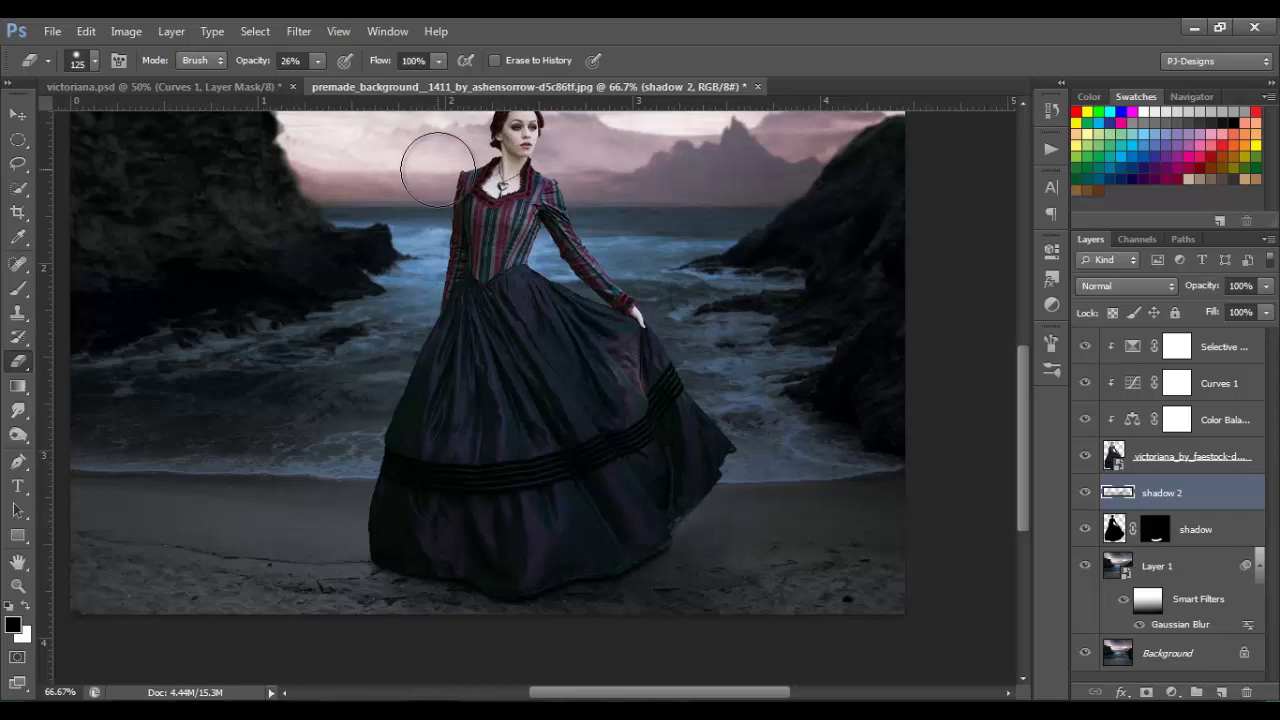
# Step: Soften the shadow on the sand below the hem with the eraser at 10% opacity, and lower the eraser opacity to 5%
pyautogui.click(317, 62)
pyautogui.click(302, 80)
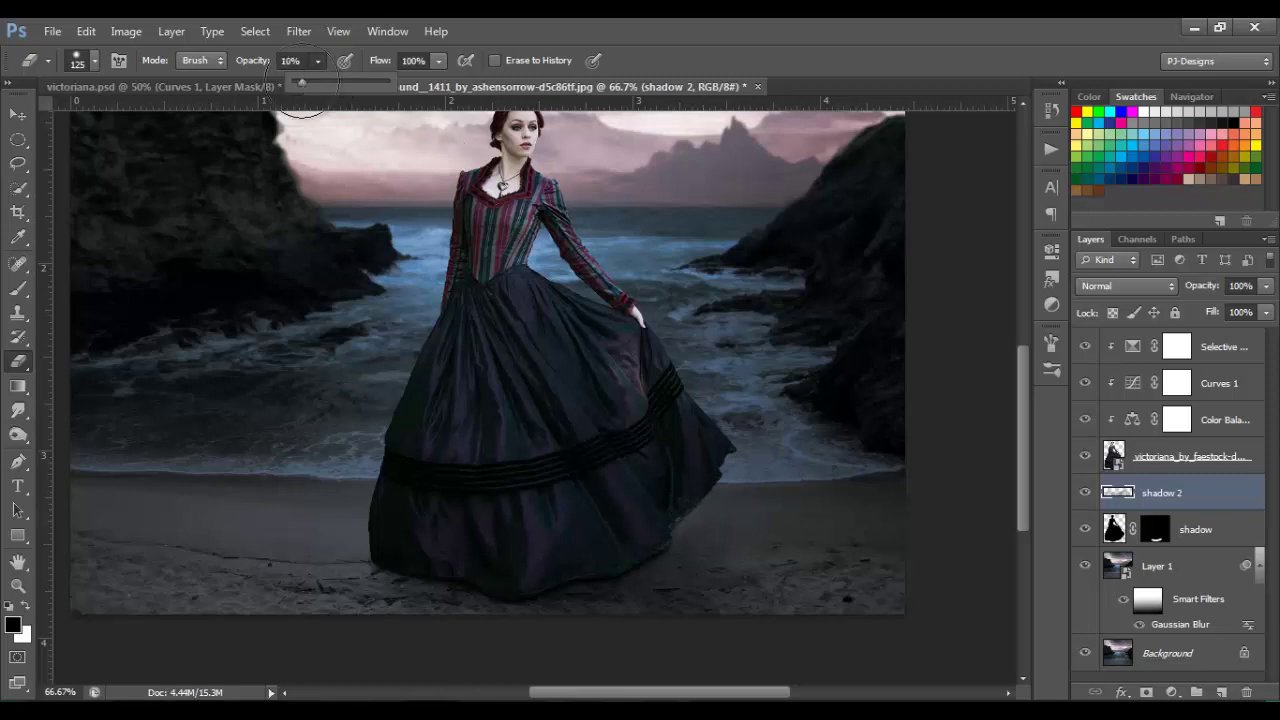
pyautogui.click(678, 609)
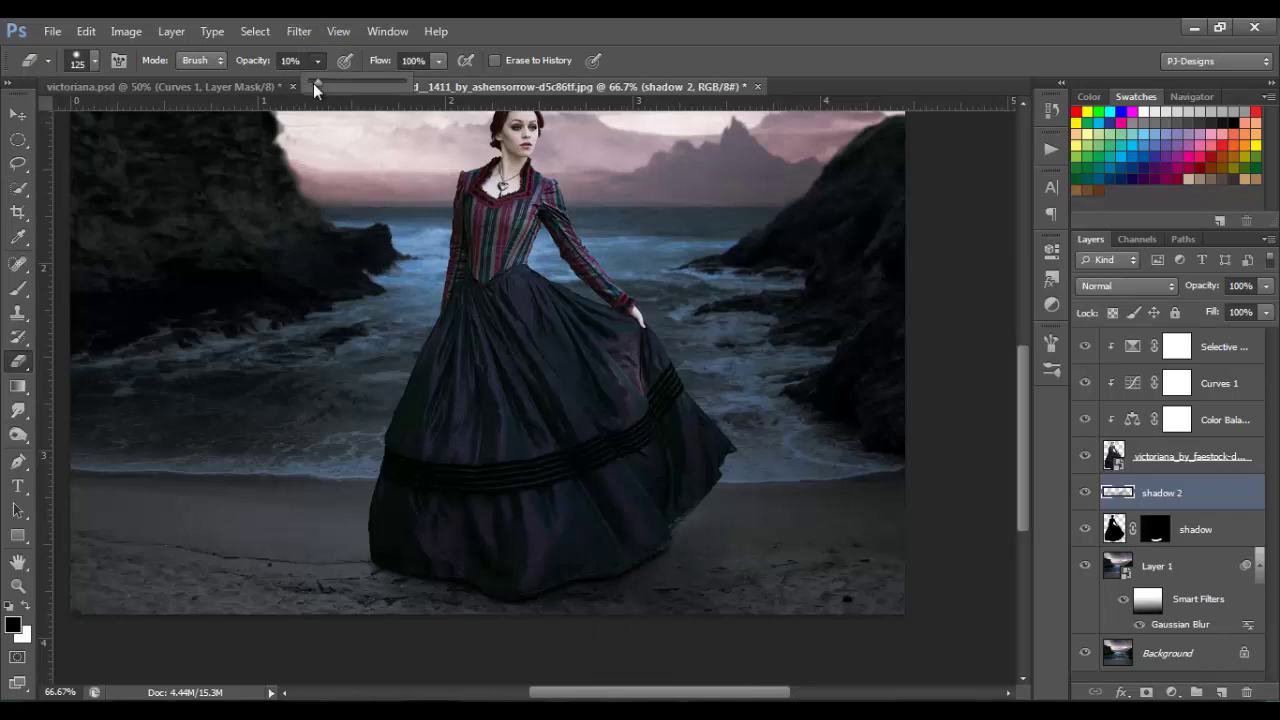
pyautogui.moveTo(313, 83); pyautogui.dragTo(311, 85)
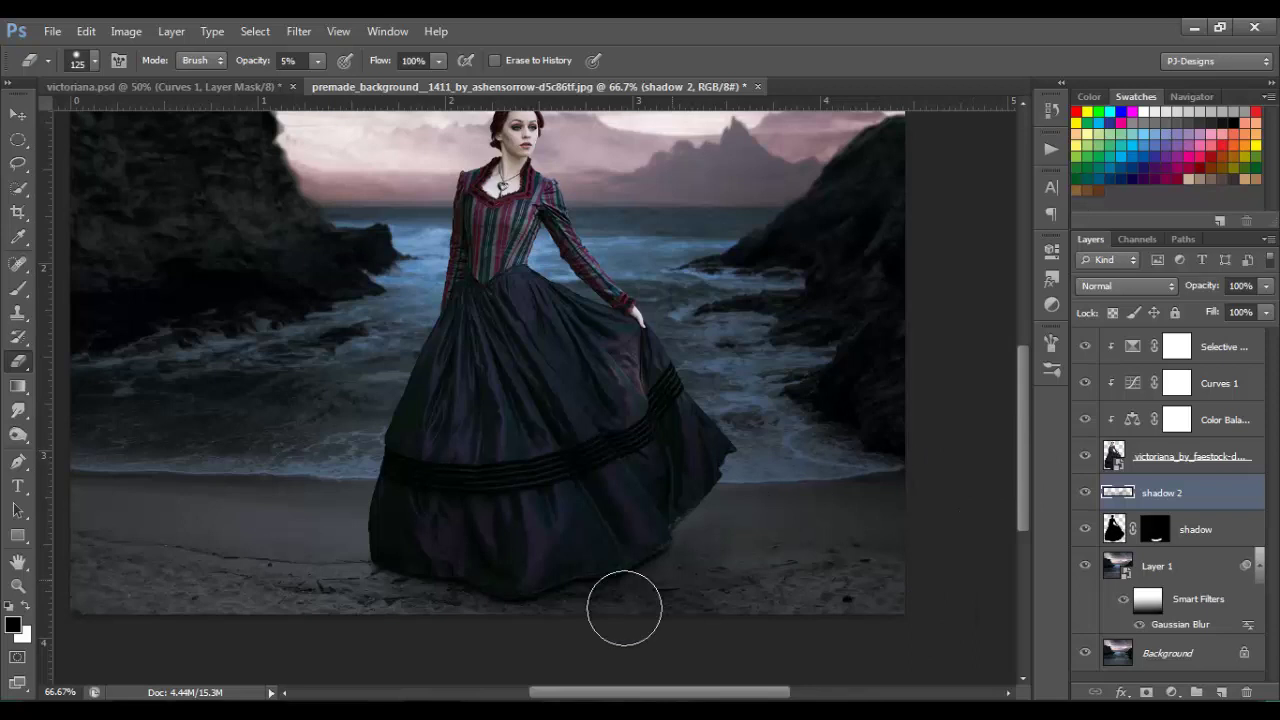
# Step: Create a new layer above shadow 2 and name it "moon"
pyautogui.moveTo(1022, 424); pyautogui.dragTo(1015, 337)
pyautogui.scroll(-2, 1015, 337)
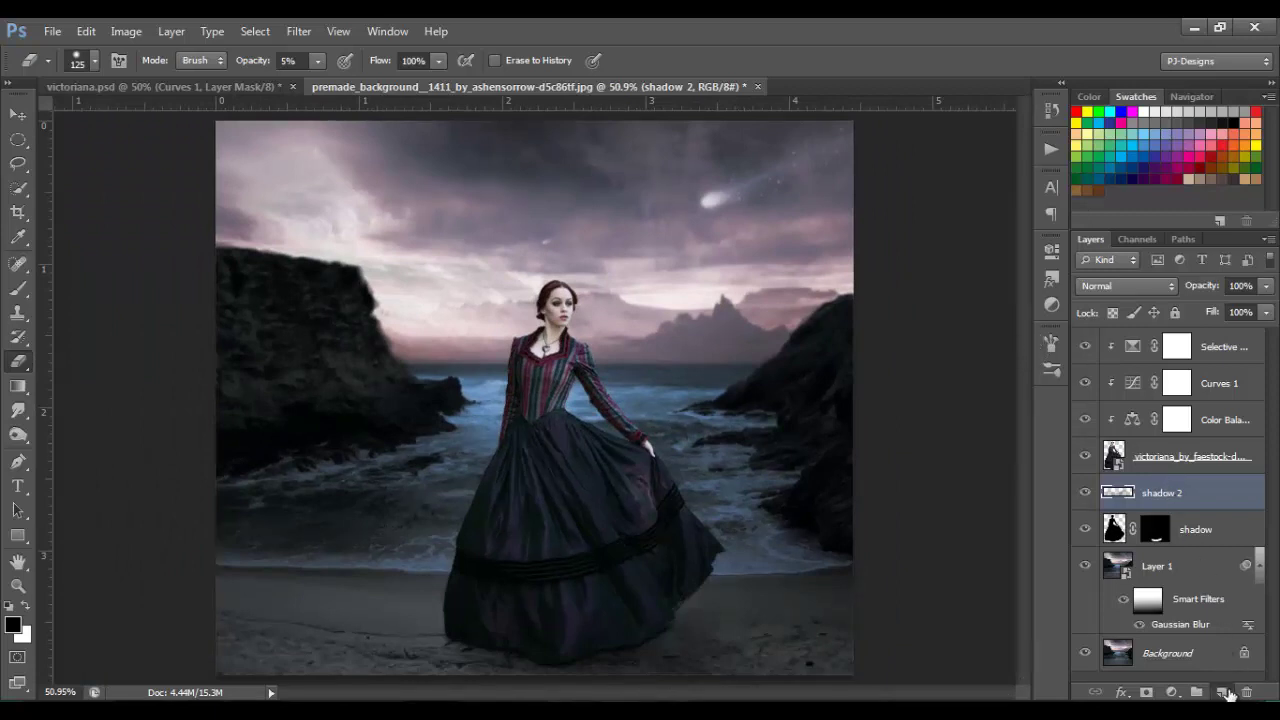
pyautogui.click(1228, 693)
pyautogui.doubleClick(1160, 494)
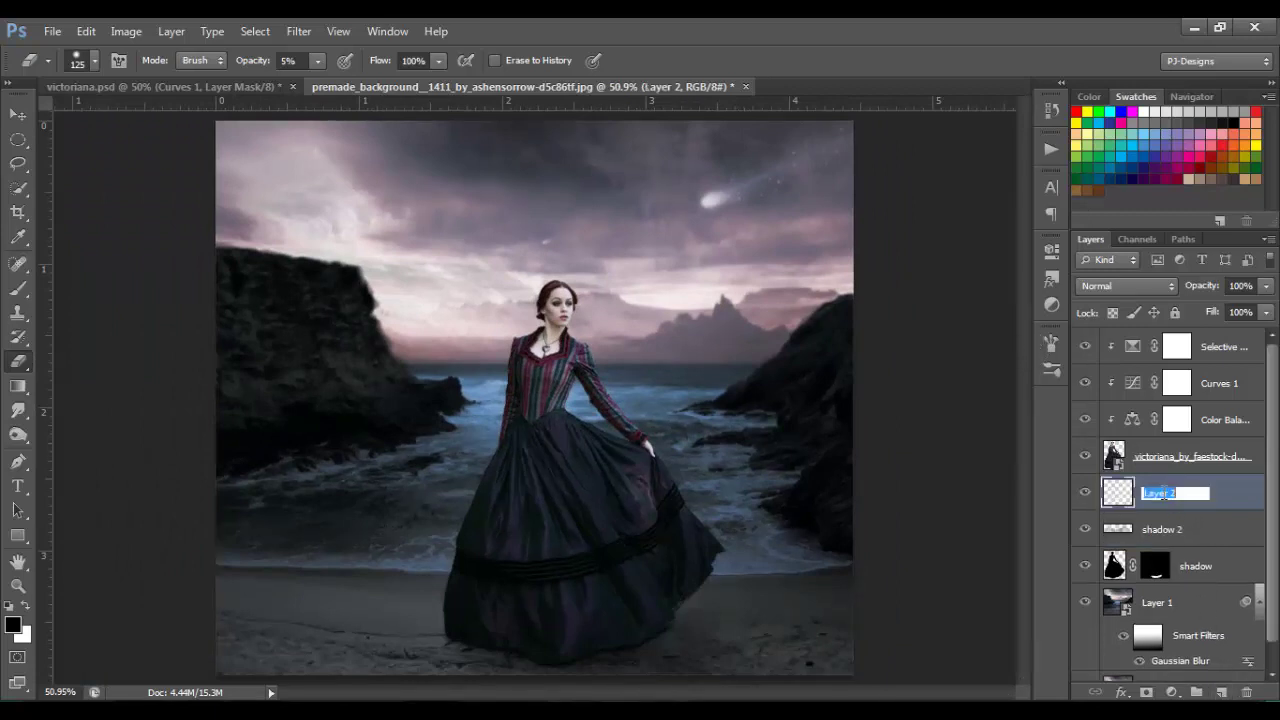
pyautogui.write('moon')
pyautogui.press('Return')
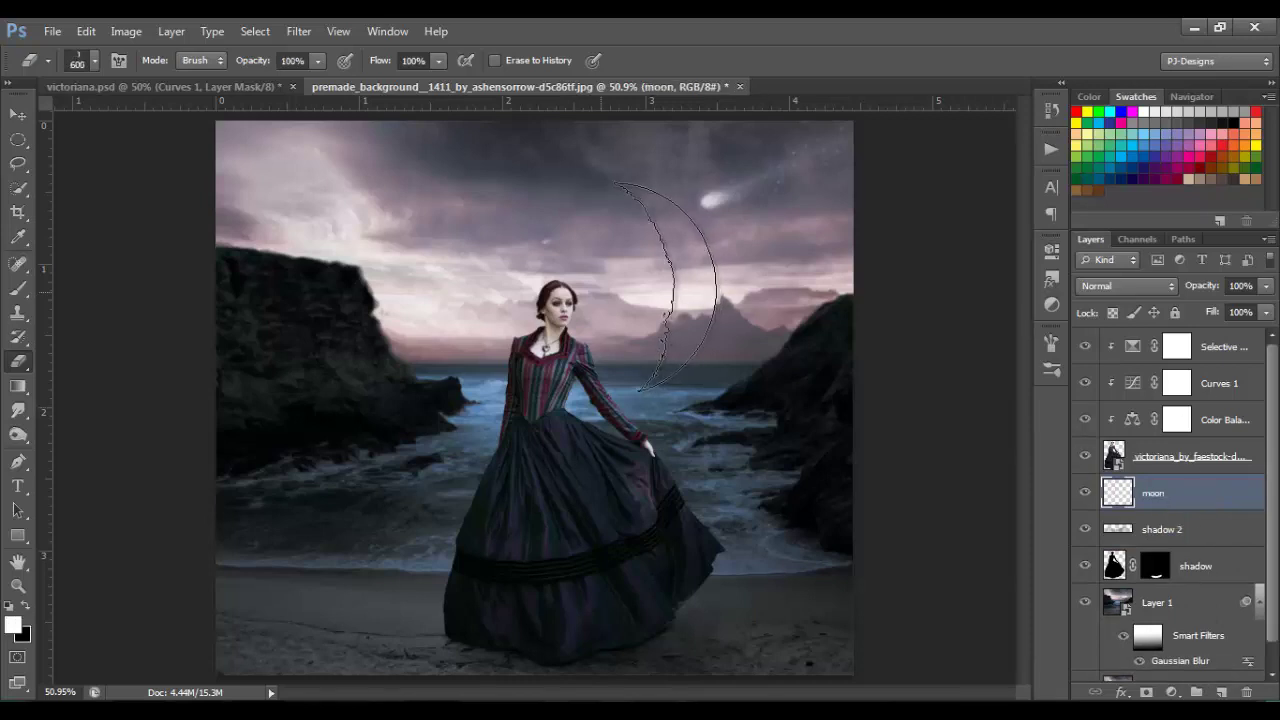
# Step: Stamp a white crescent moon in the sky to the left of the woman's head, using the crescent brush at 600 px and 100% opacity
pyautogui.click(18, 292)
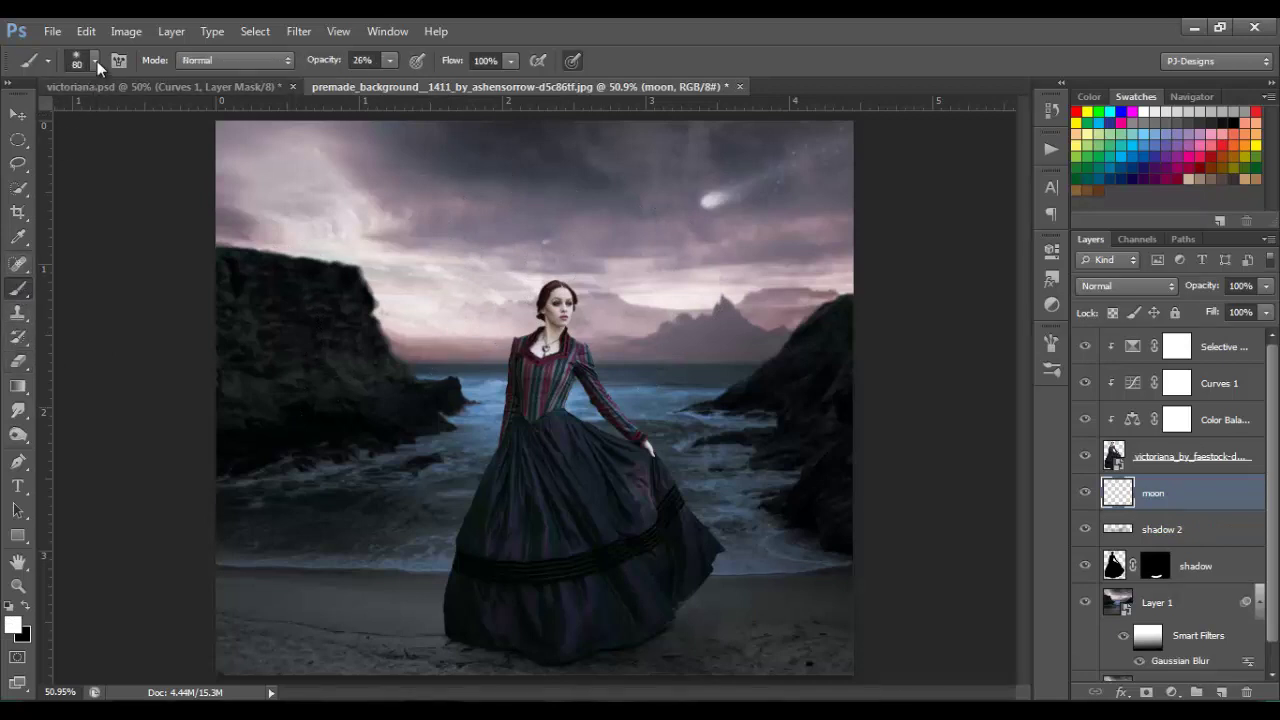
pyautogui.click(95, 61)
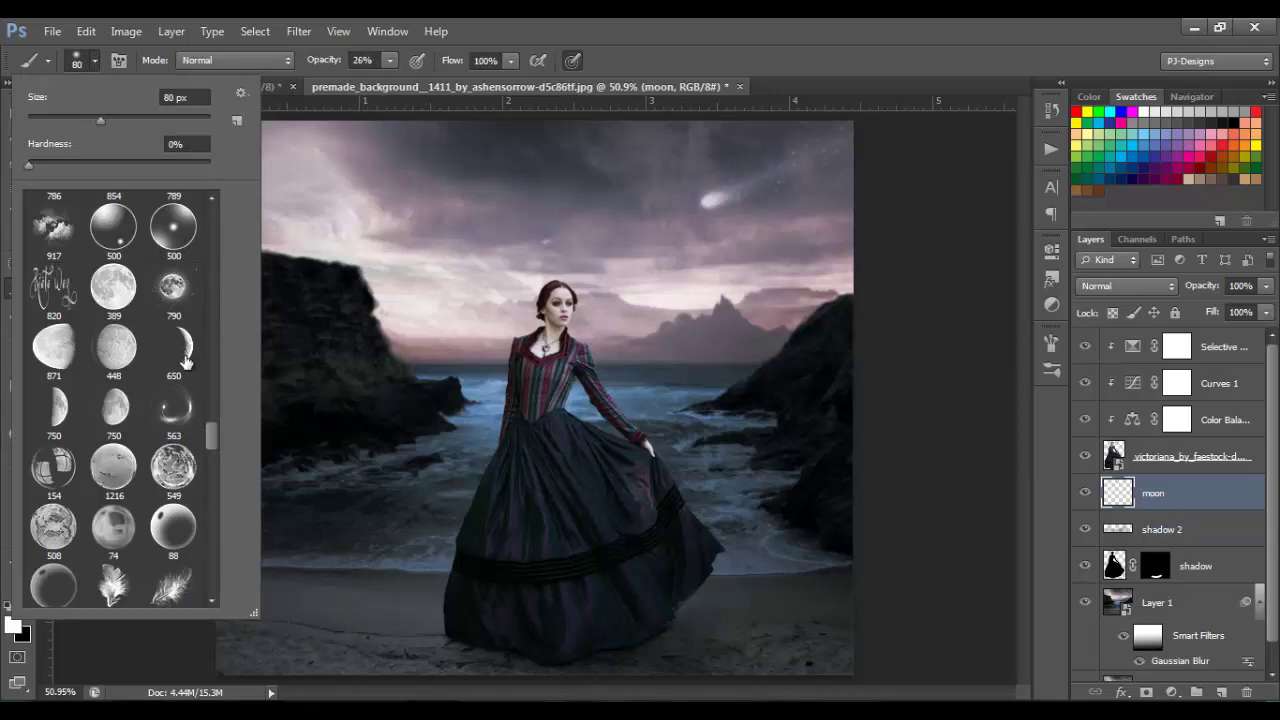
pyautogui.click(183, 350)
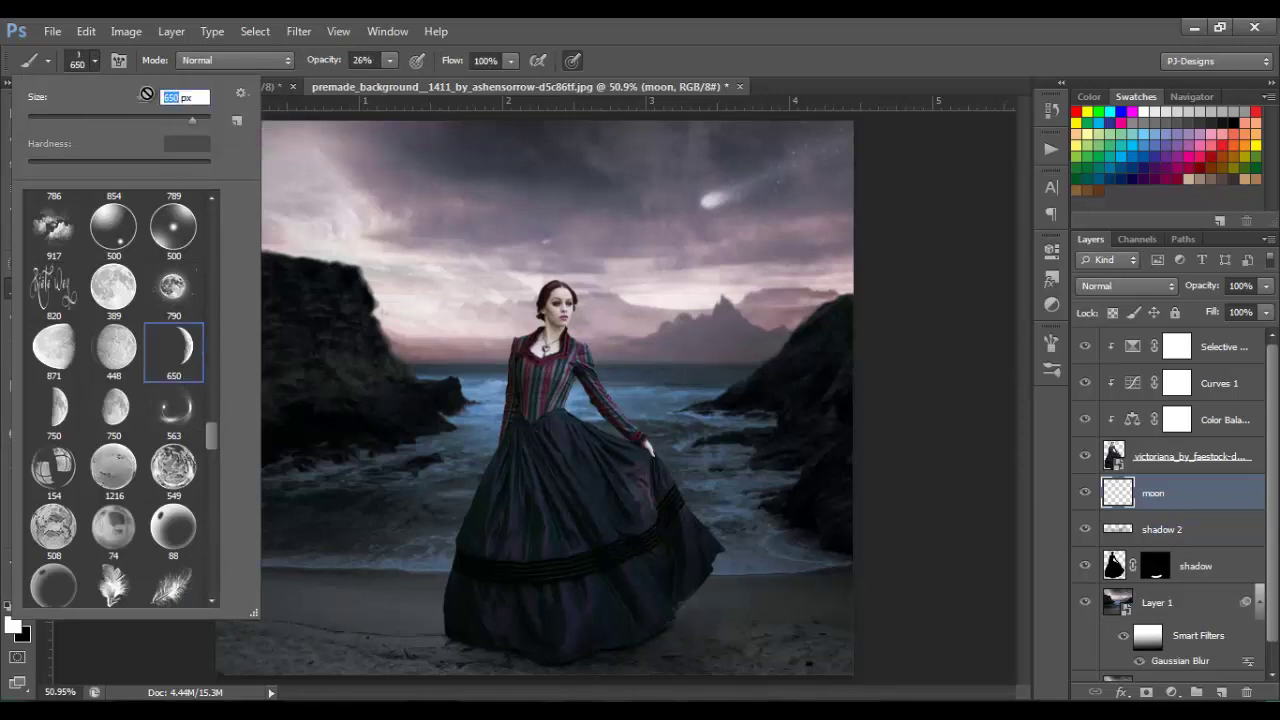
pyautogui.write('600')
pyautogui.press('Return')
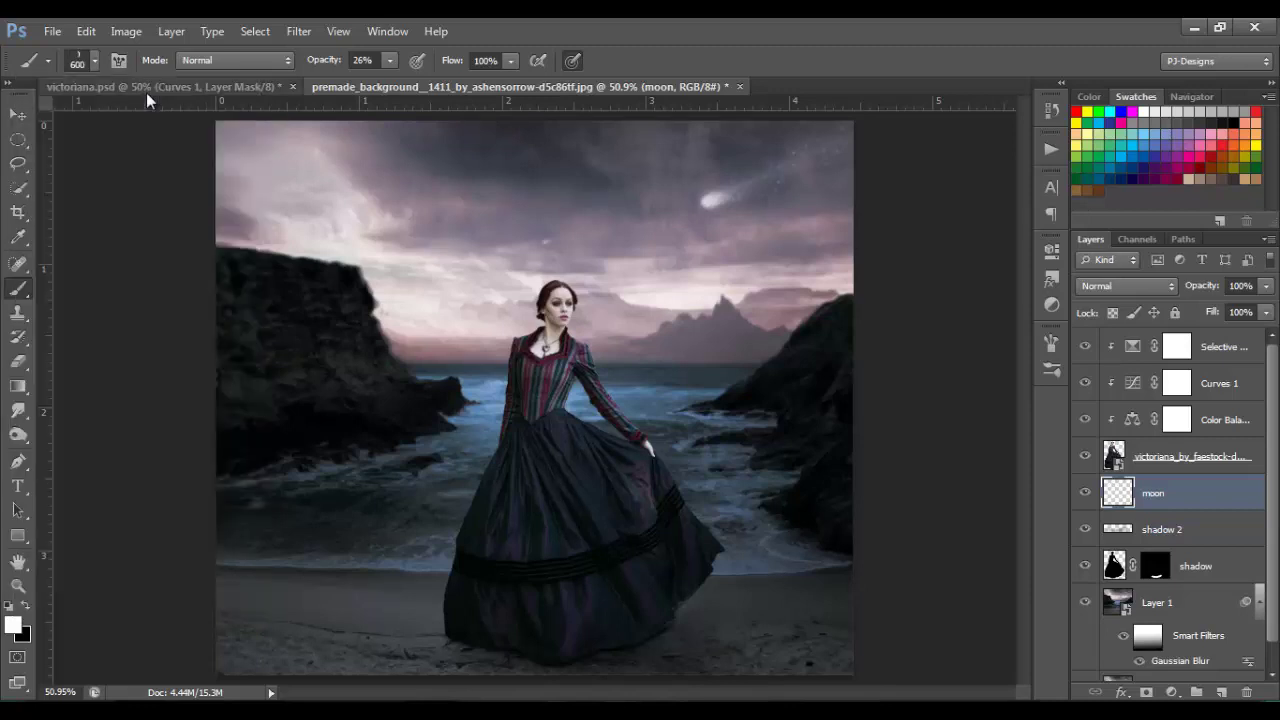
pyautogui.click(389, 60)
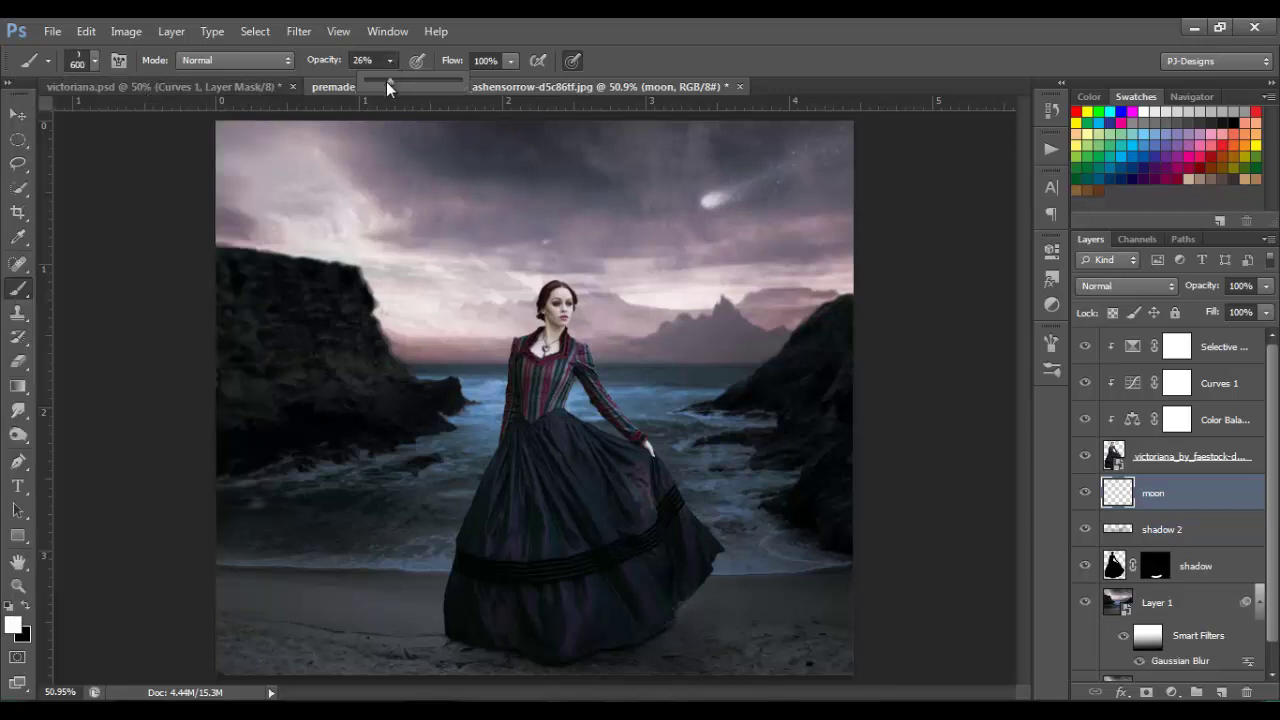
pyautogui.moveTo(386, 81); pyautogui.dragTo(477, 93)
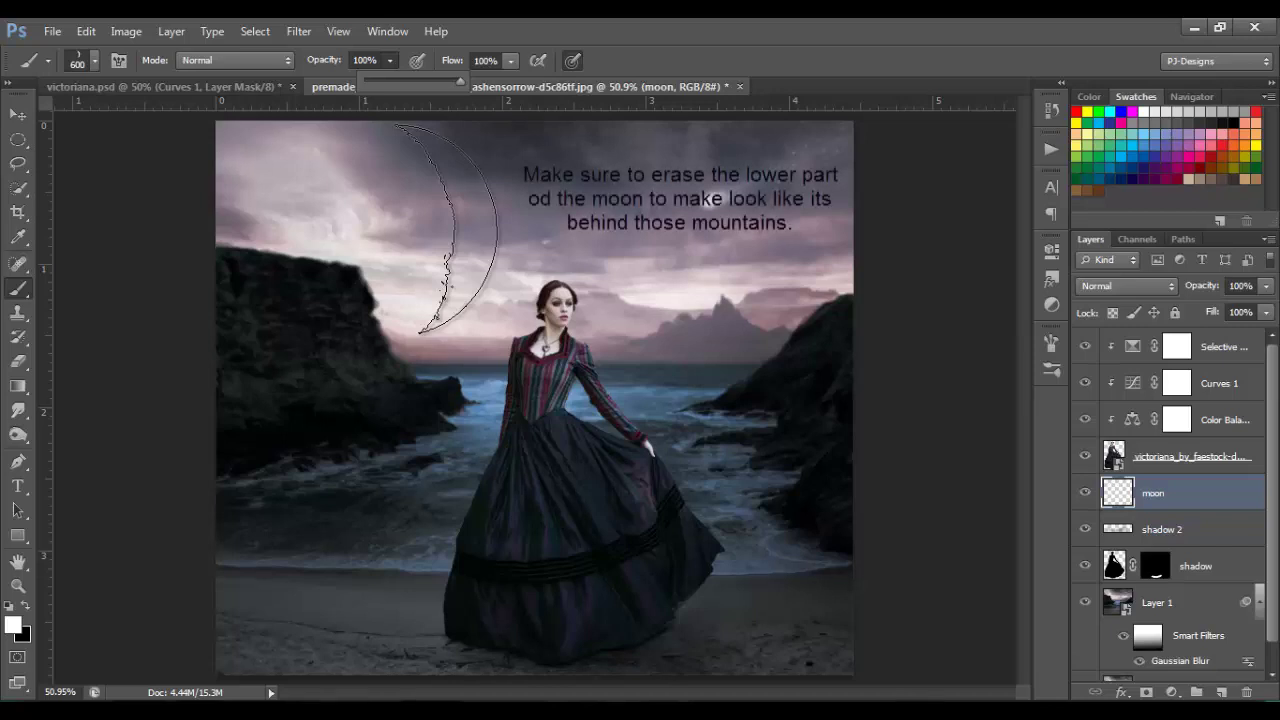
pyautogui.click(448, 230)
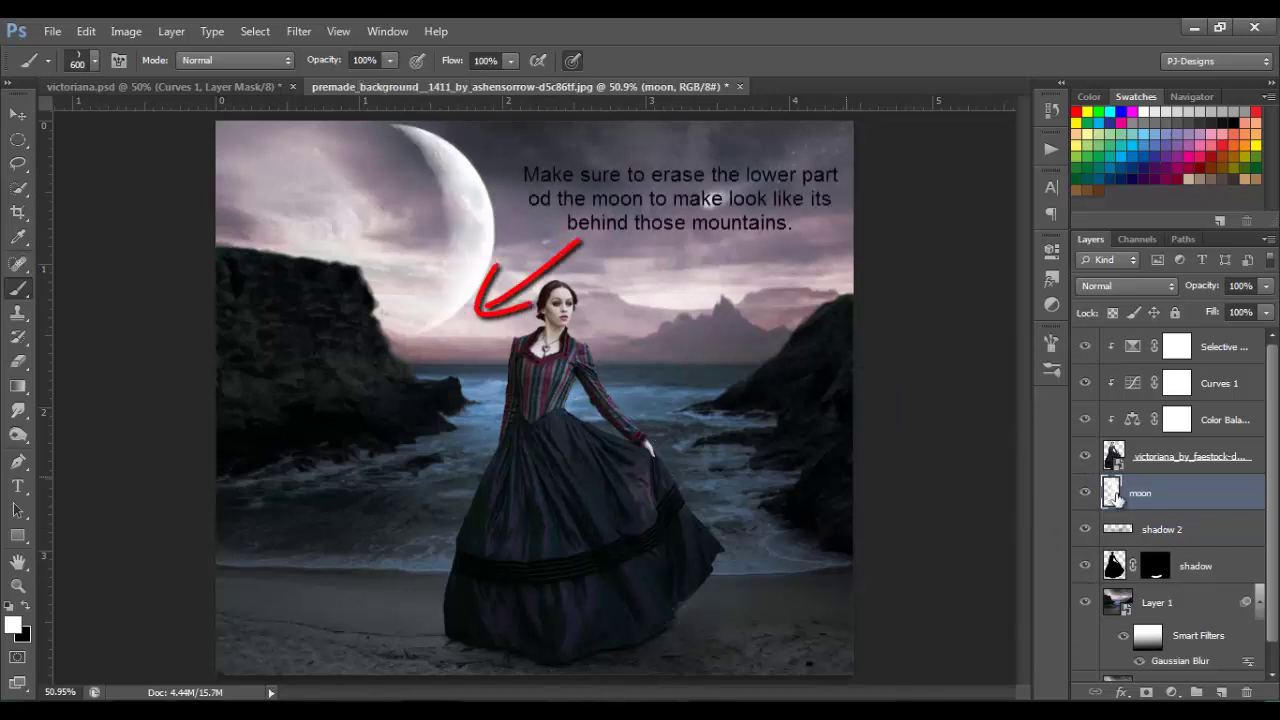
# Step: Create a new layer above the Selective Color adjustment and name it "feathers"
pyautogui.click(1229, 347)
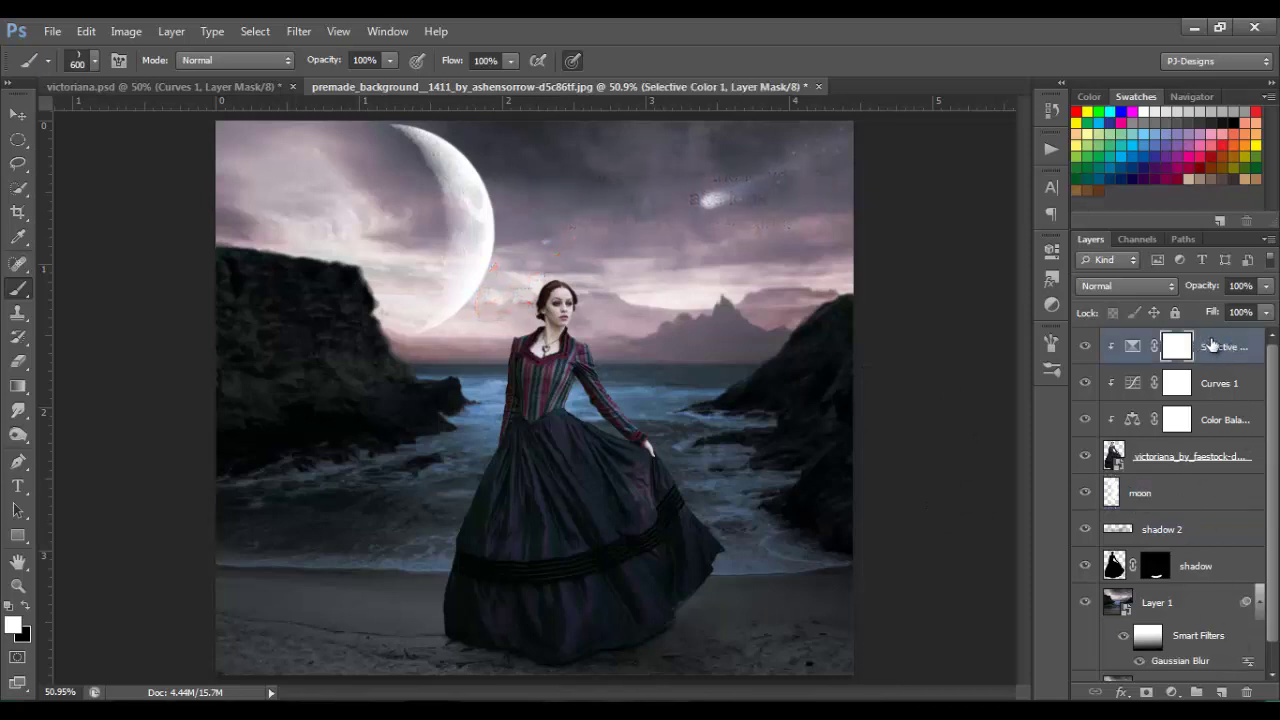
pyautogui.click(1221, 692)
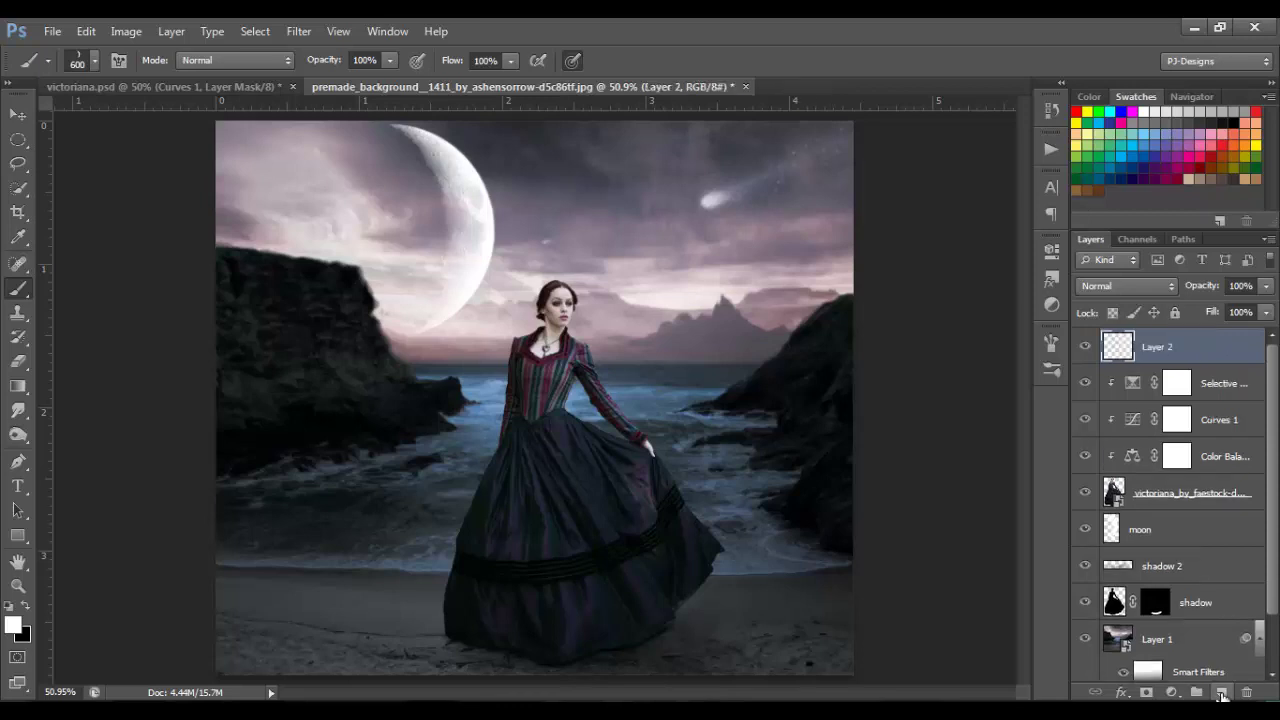
pyautogui.doubleClick(1156, 347)
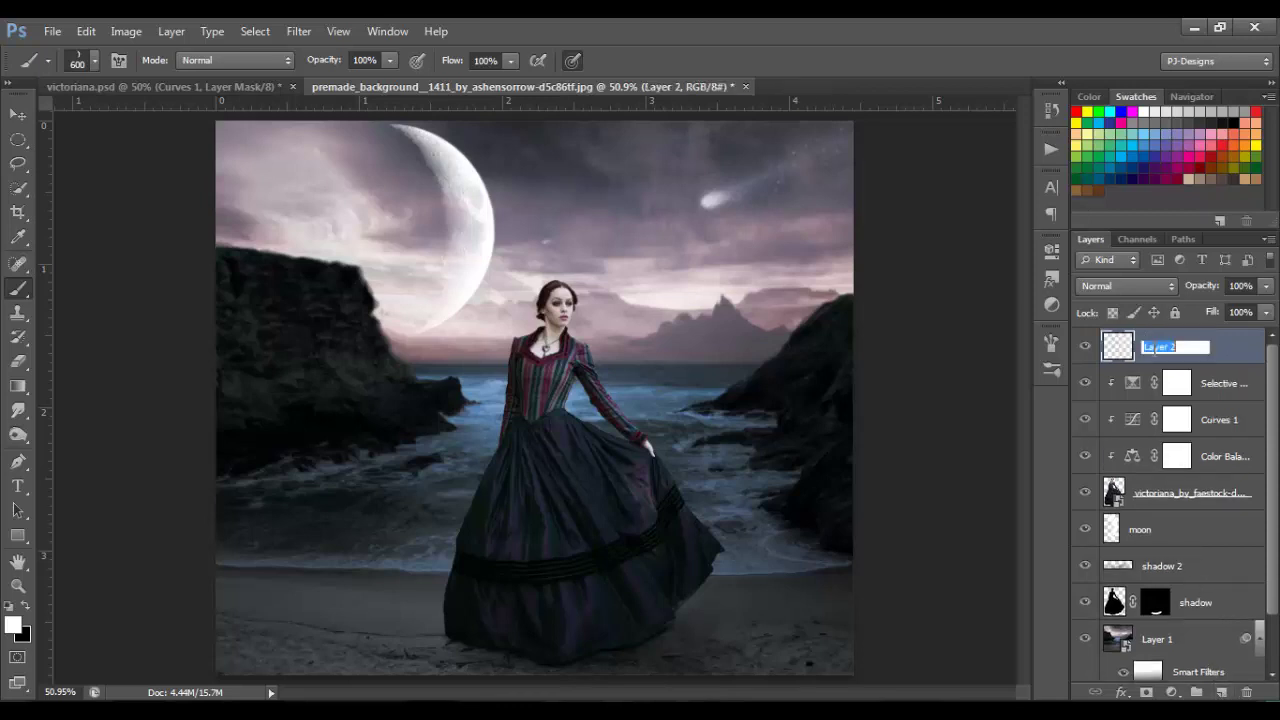
pyautogui.write('feathers')
pyautogui.press('Return')
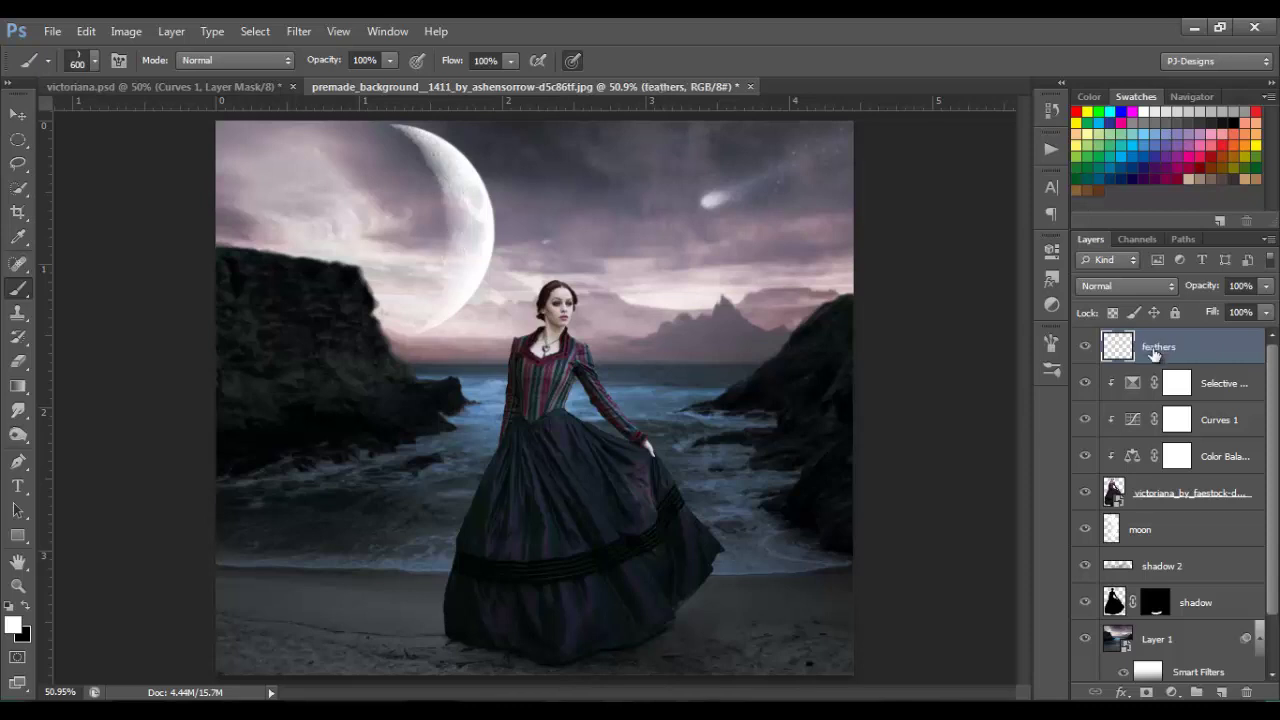
# Step: Choose the curved 952 px feather brush tip and reduce its size to 154 px
pyautogui.click(94, 59)
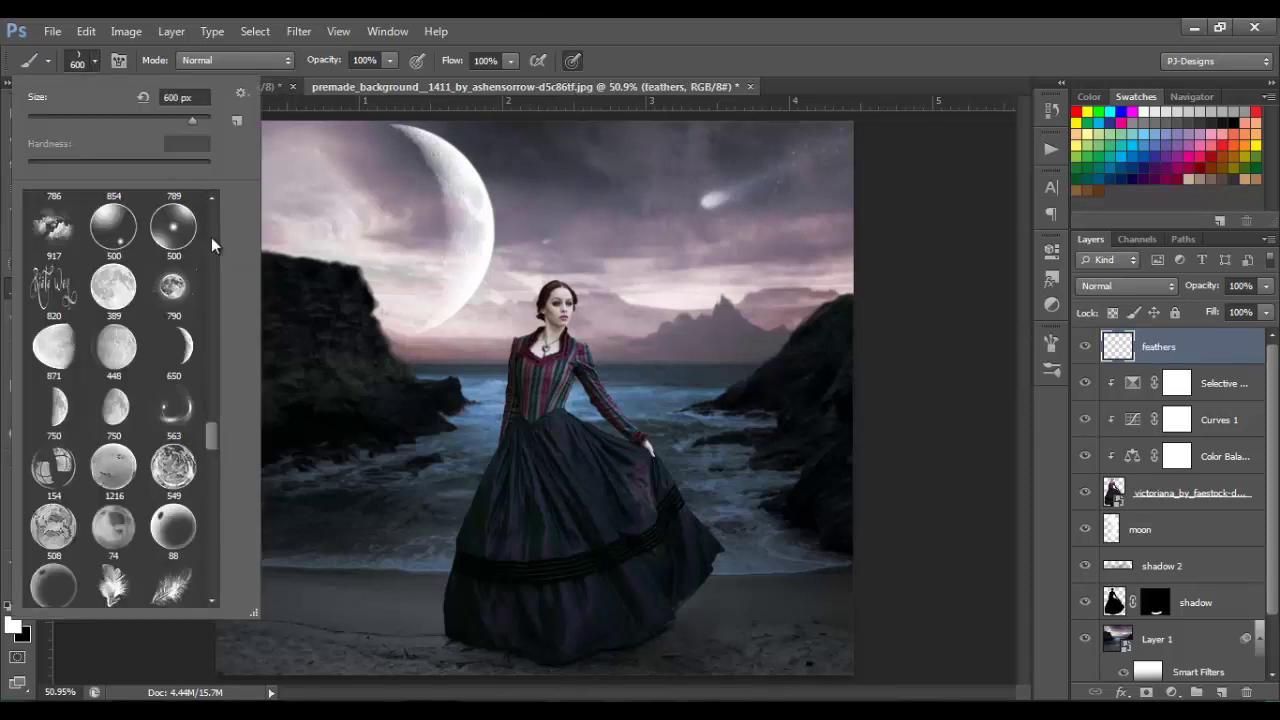
pyautogui.scroll(-5, 211, 452)
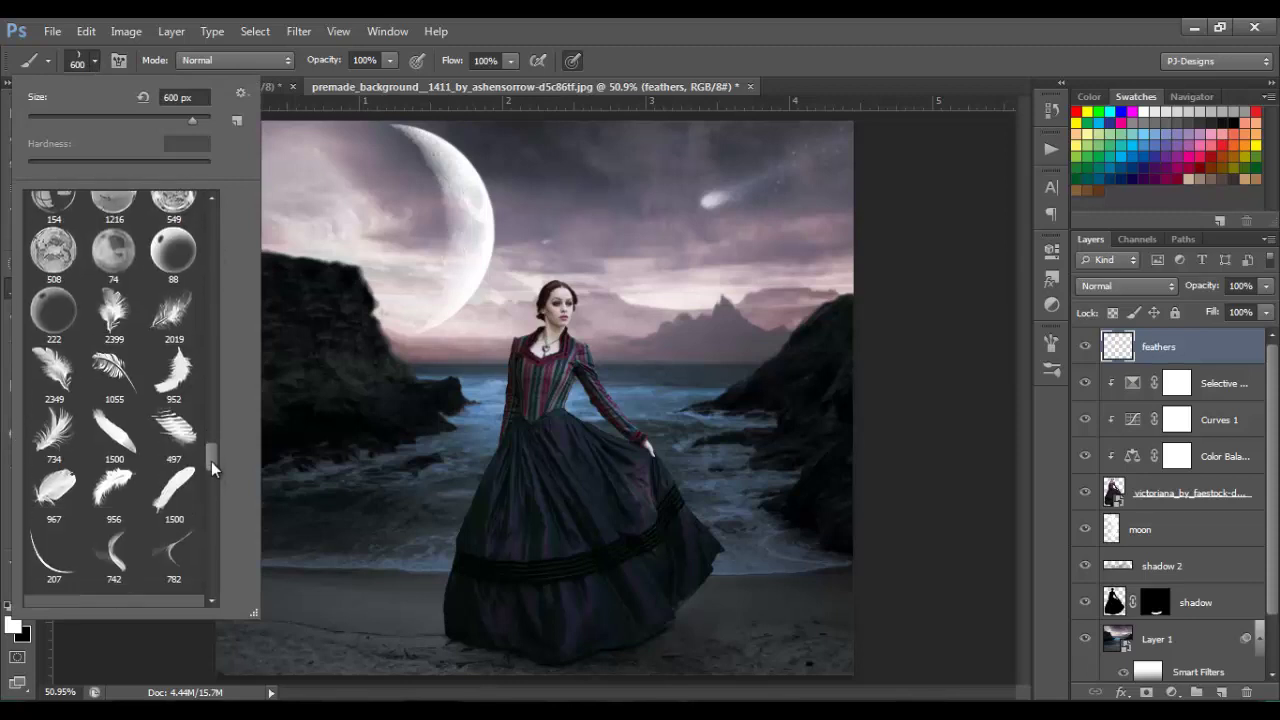
pyautogui.scroll(1, 211, 463)
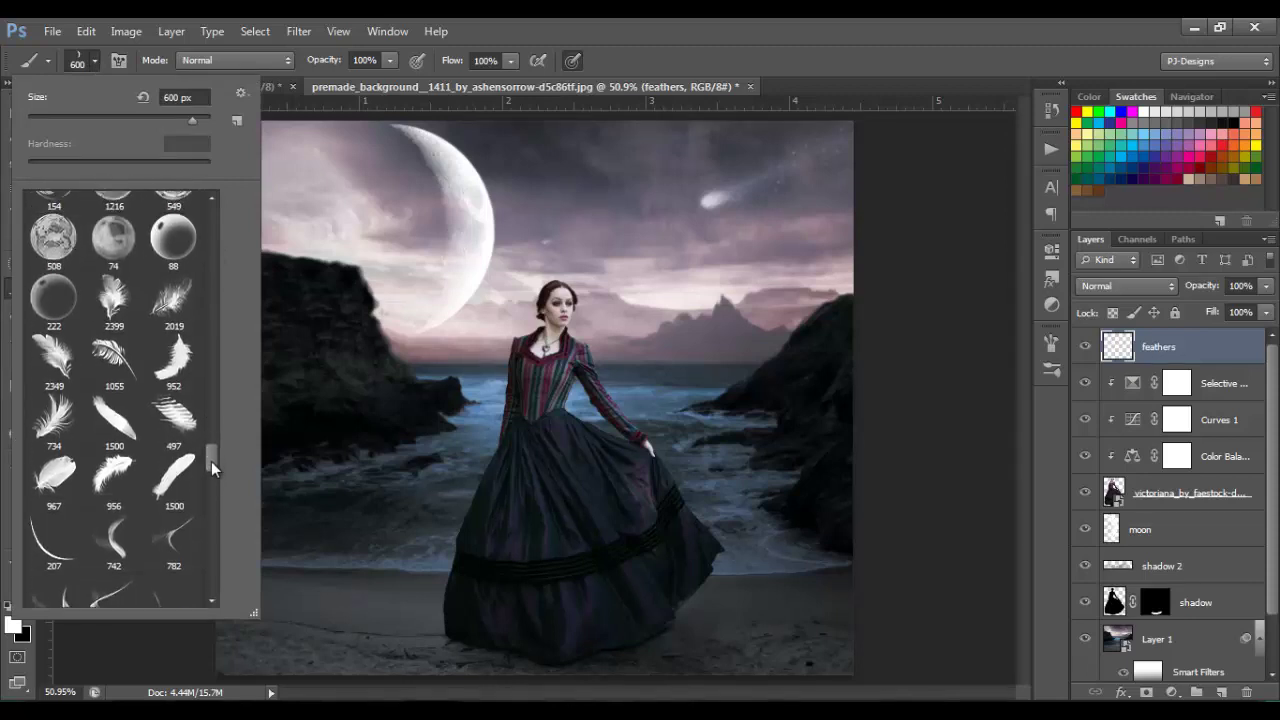
pyautogui.click(186, 362)
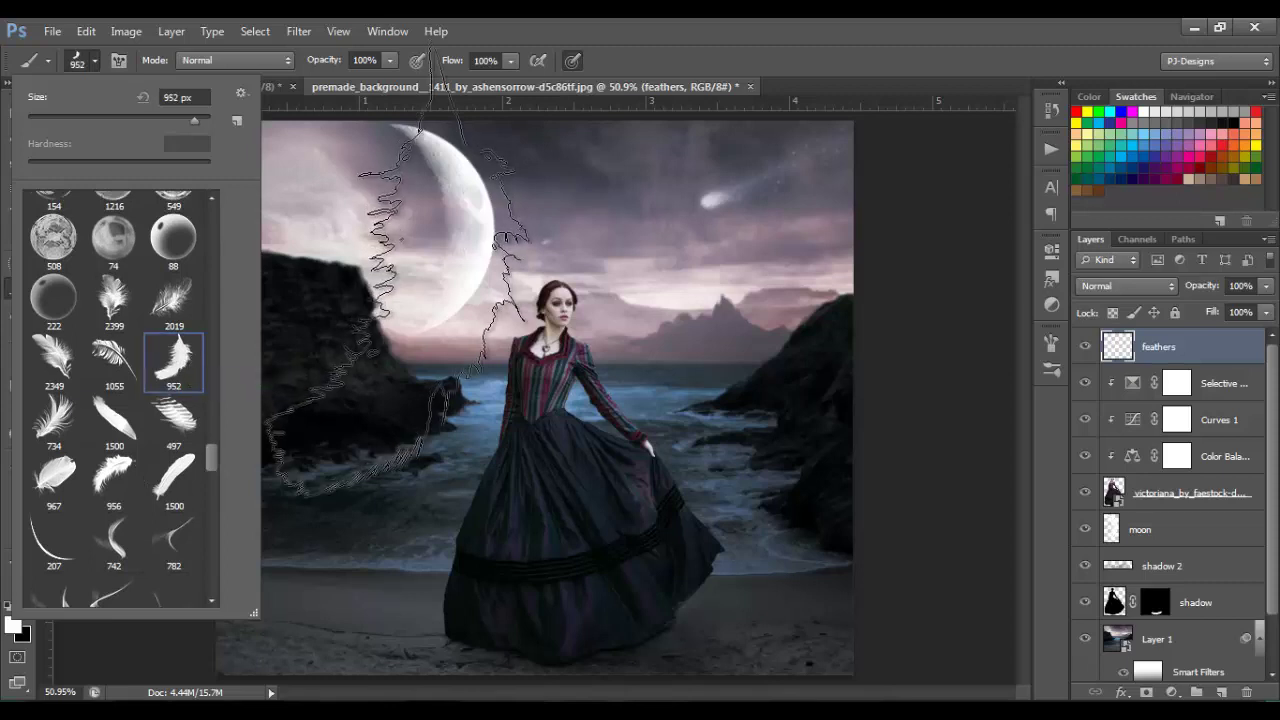
pyautogui.click(143, 116)
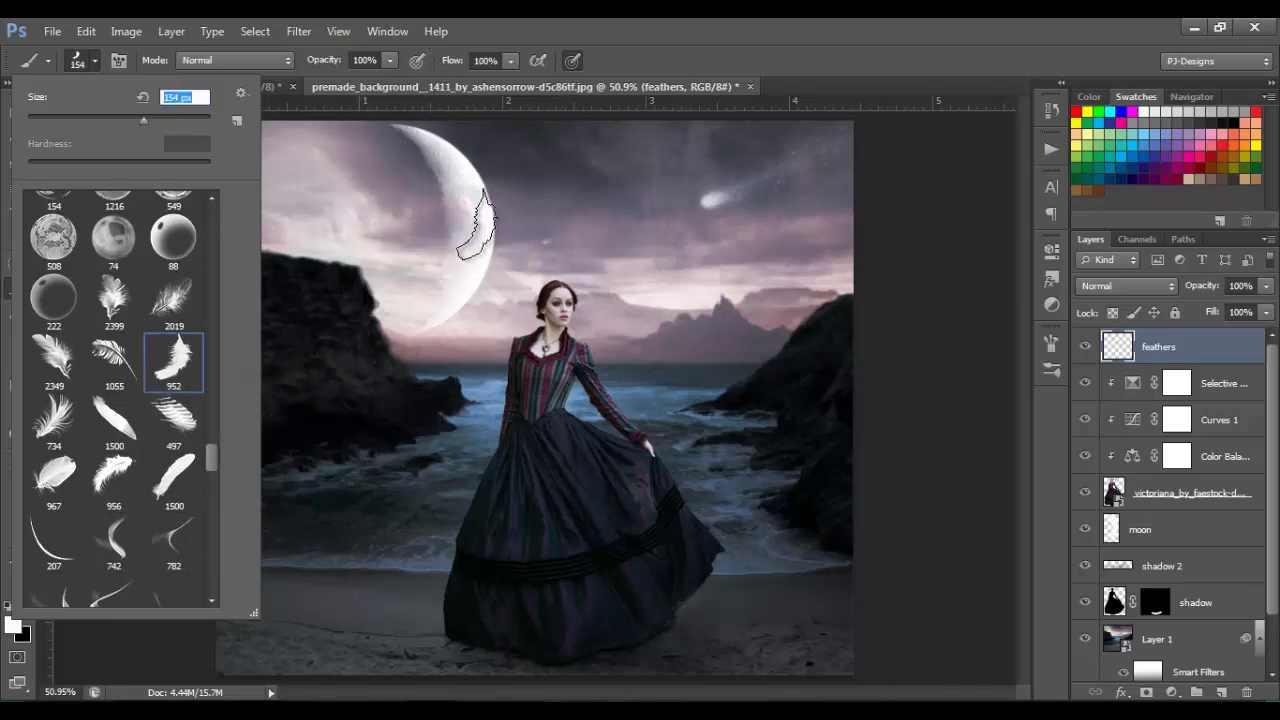
pyautogui.click(480, 236)
pyautogui.click(573, 212)
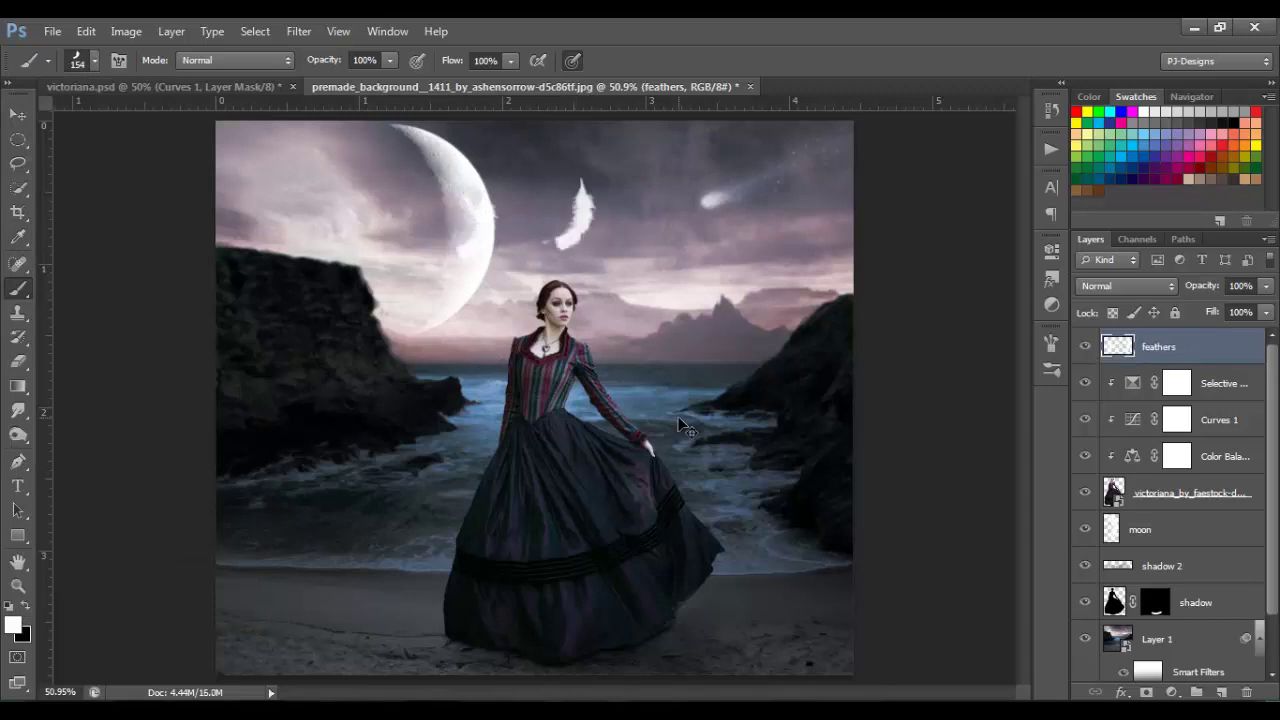
pyautogui.hotkey('ctrl', 'z')
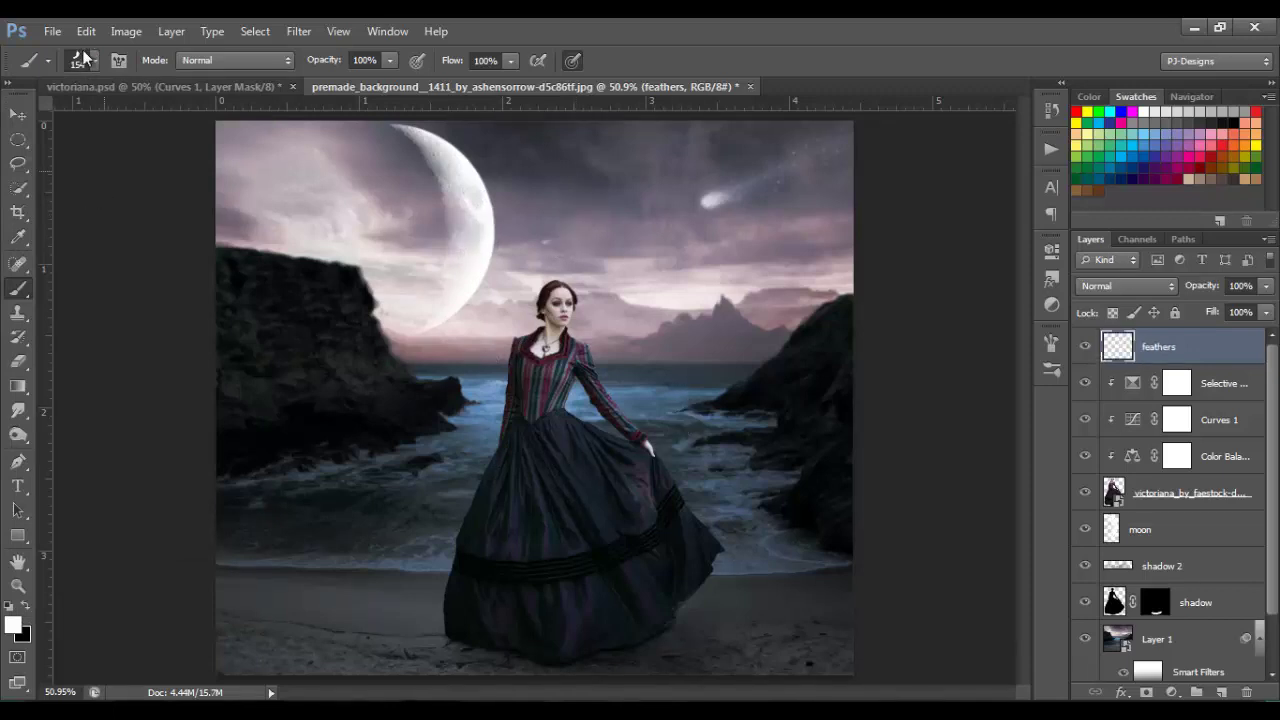
pyautogui.click(96, 60)
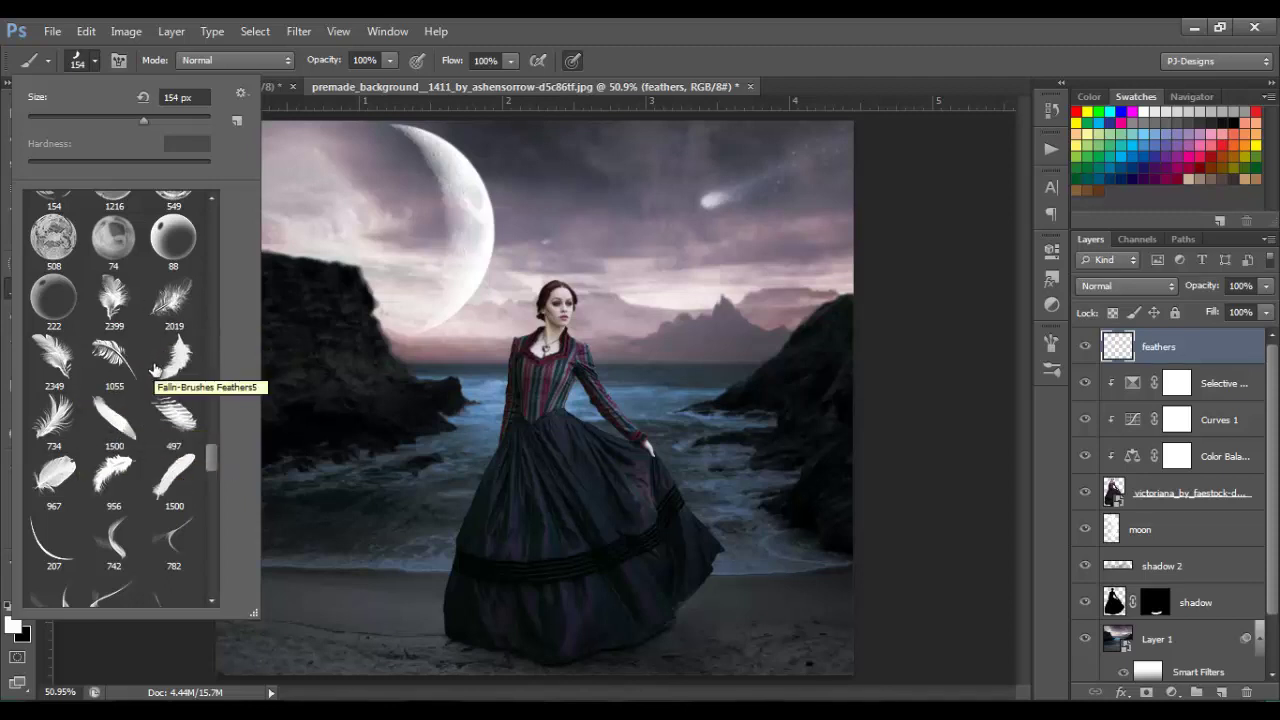
pyautogui.click(95, 60)
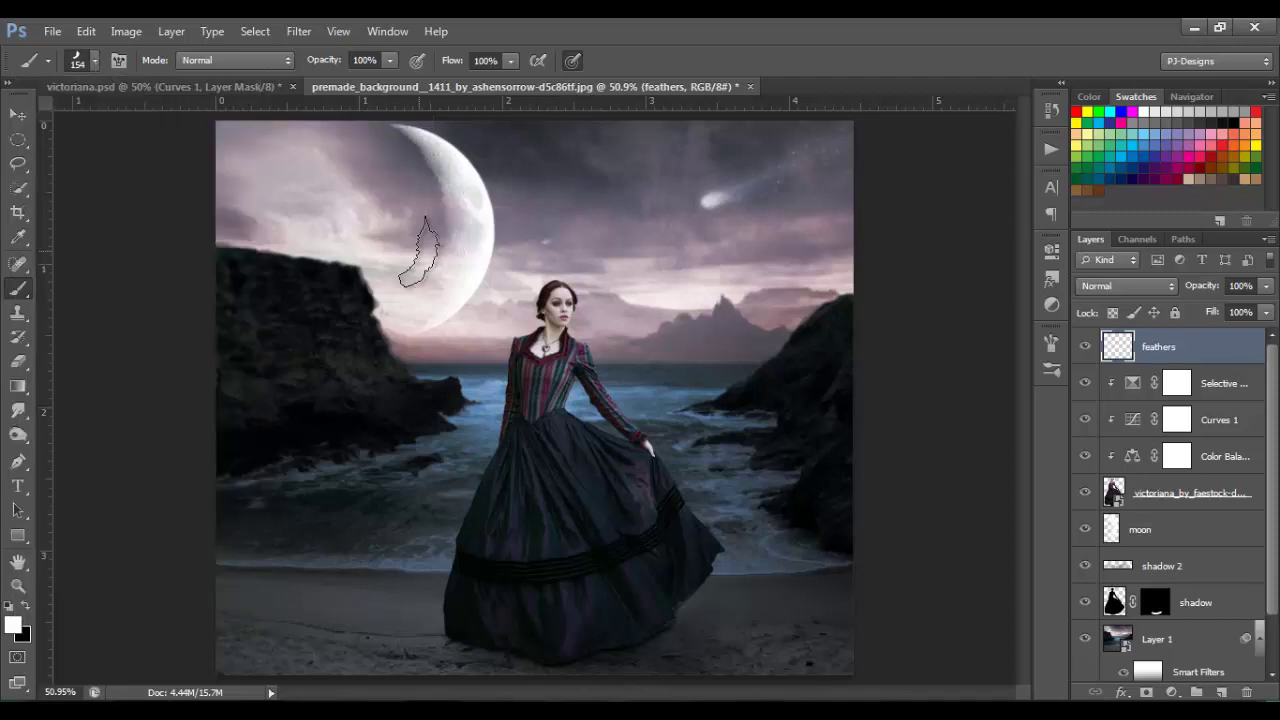
pyautogui.click(500, 190)
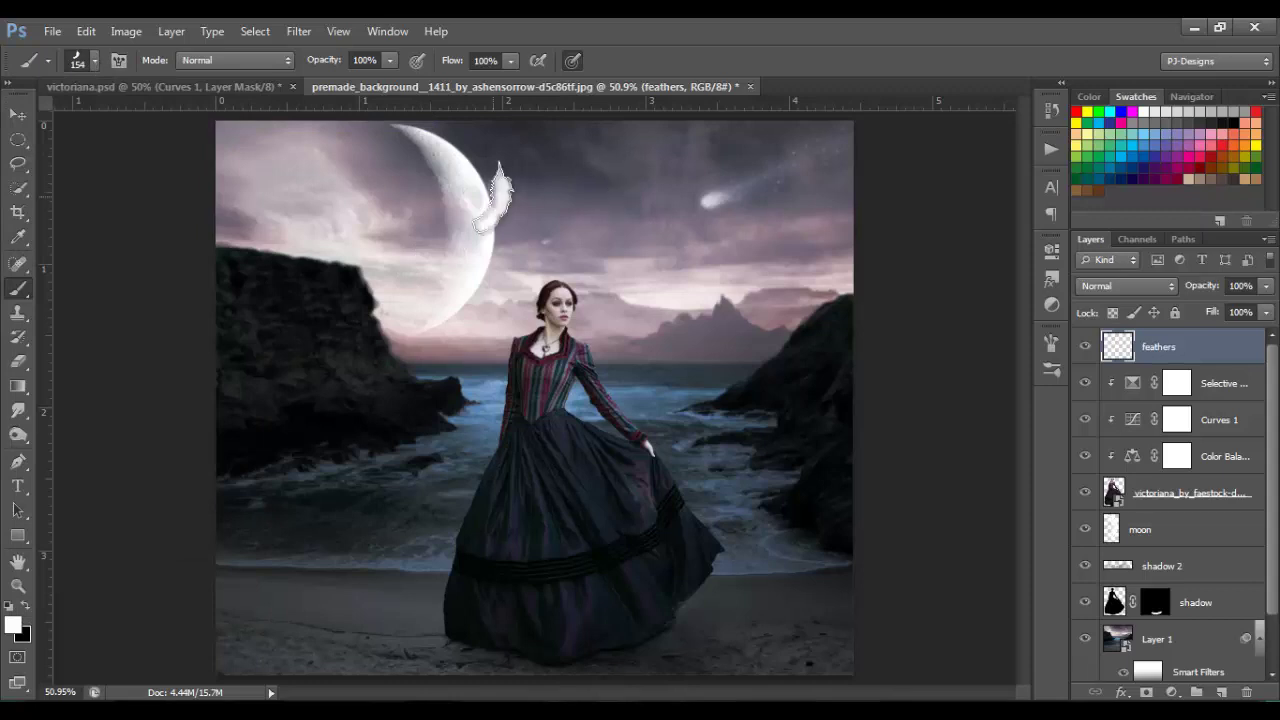
pyautogui.hotkey('ctrl', 'z')
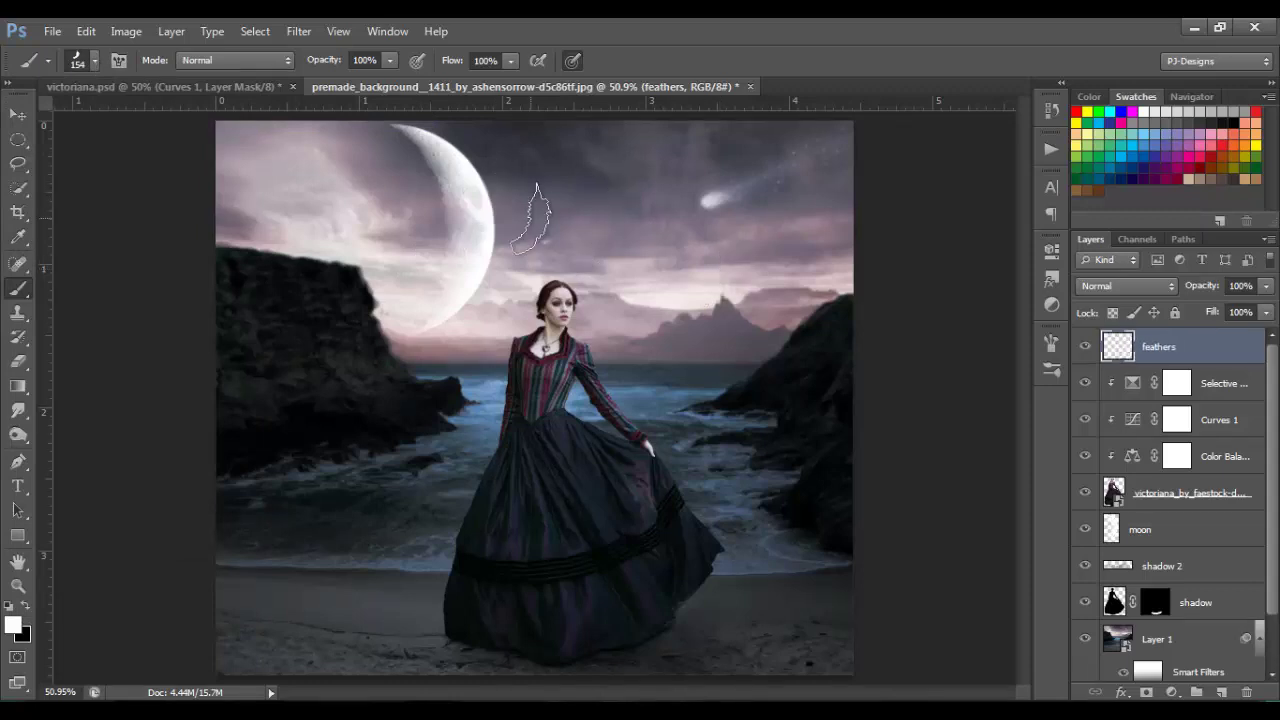
pyautogui.click(530, 215)
pyautogui.hotkey('ctrl', 'z')
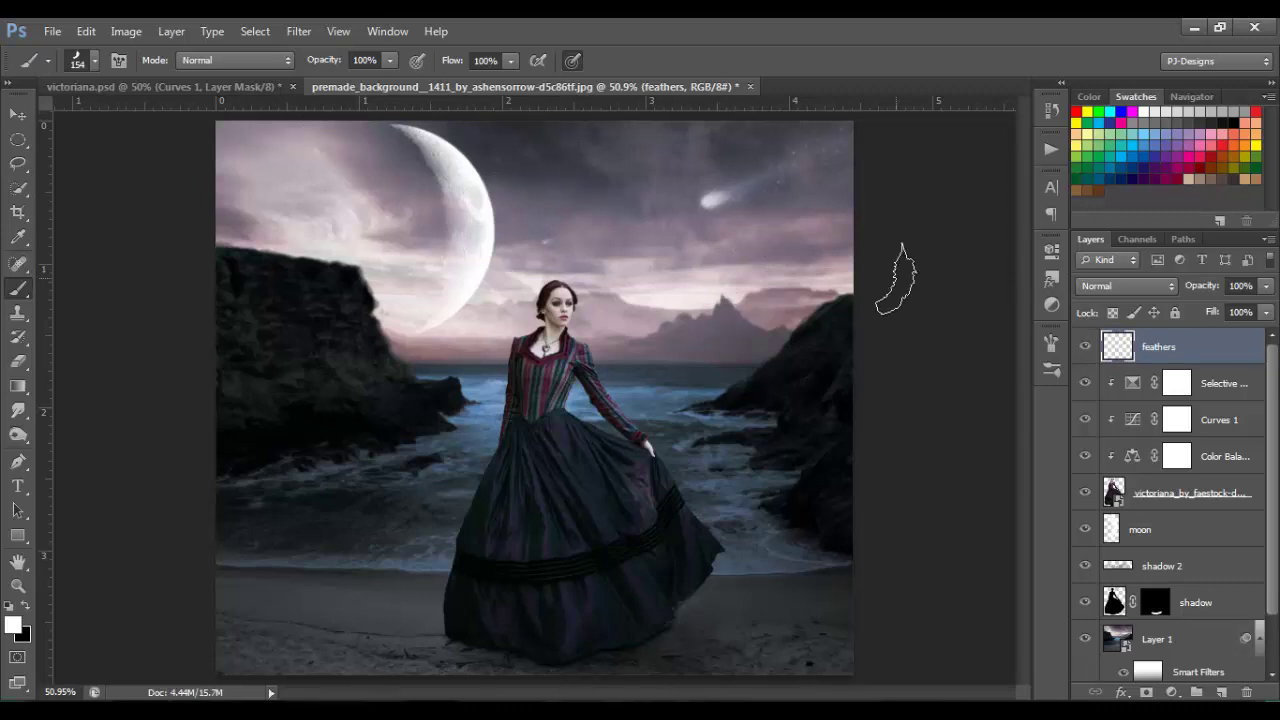
# Step: Set the feather brush's spacing to 490%, with Shape Dynamics at 100% size jitter, 30% angle jitter and 97% roundness jitter
pyautogui.click(1052, 344)
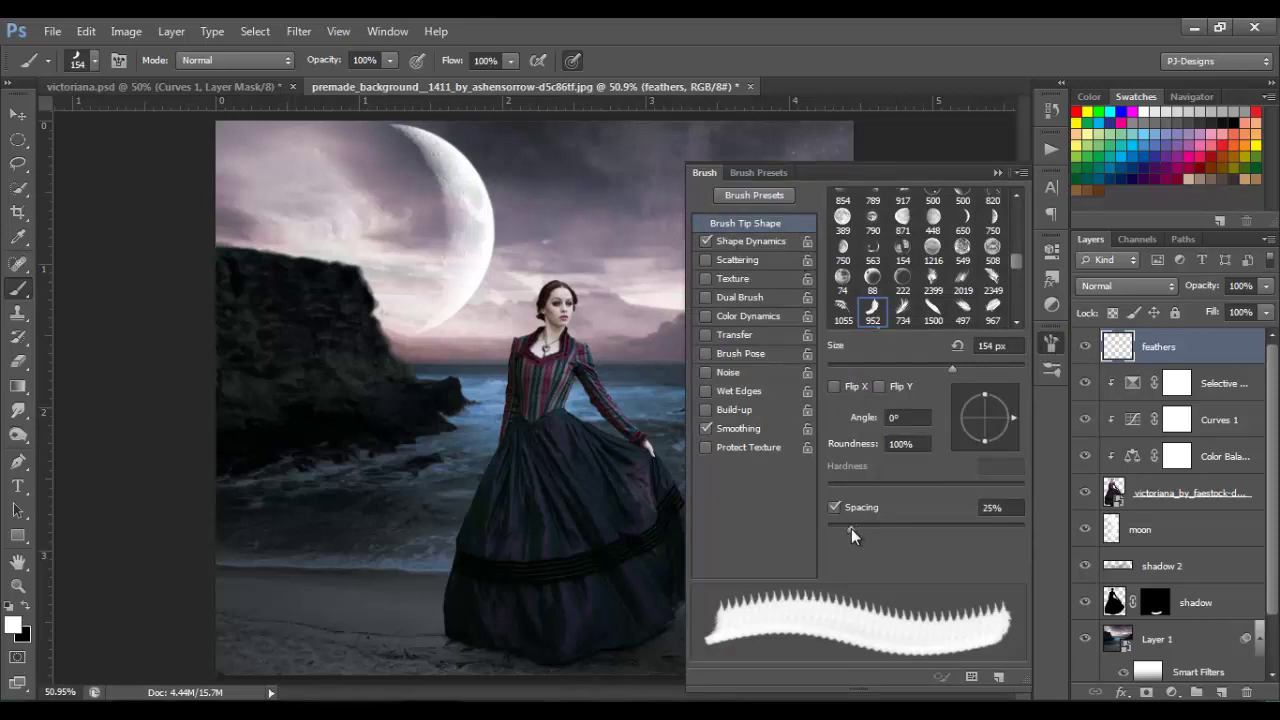
pyautogui.moveTo(850, 530)
pyautogui.mouseDown()
pyautogui.moveTo(1047, 526)
pyautogui.moveTo(992, 529)
pyautogui.moveTo(1004, 528)
pyautogui.mouseUp()
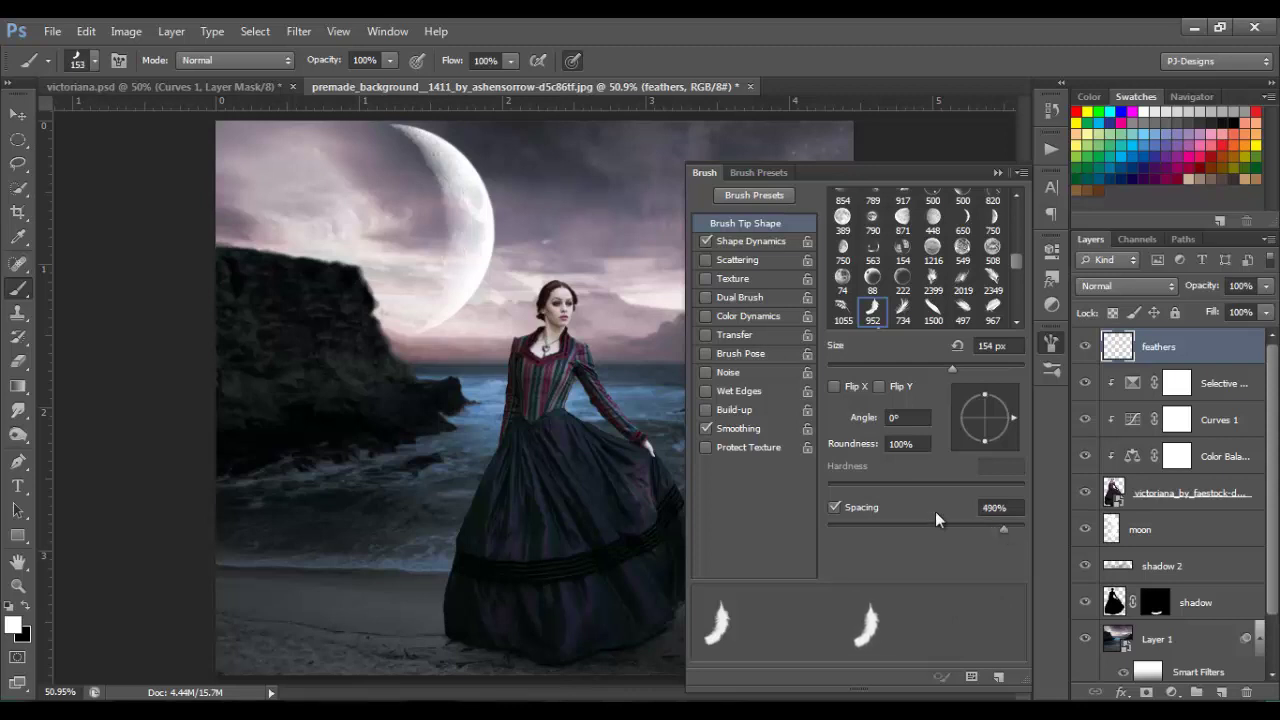
pyautogui.click(741, 241)
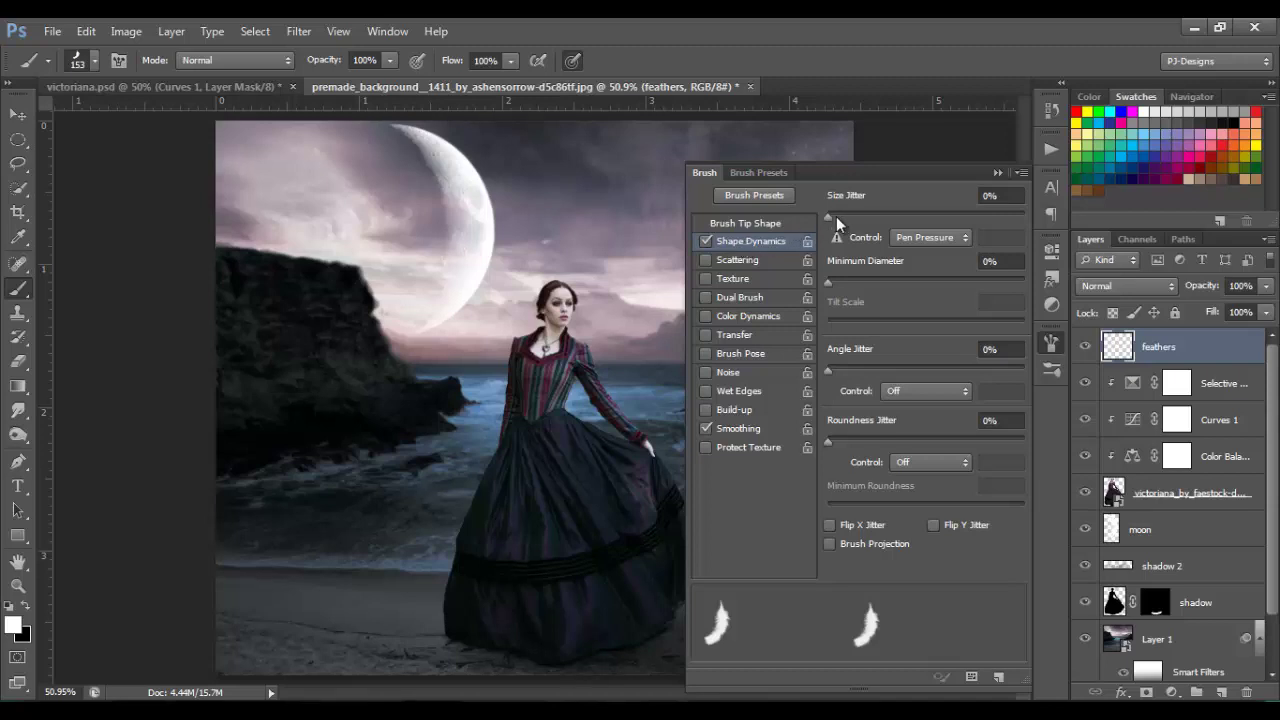
pyautogui.moveTo(854, 218)
pyautogui.mouseDown()
pyautogui.moveTo(1057, 221)
pyautogui.moveTo(948, 210)
pyautogui.moveTo(1106, 204)
pyautogui.mouseUp()
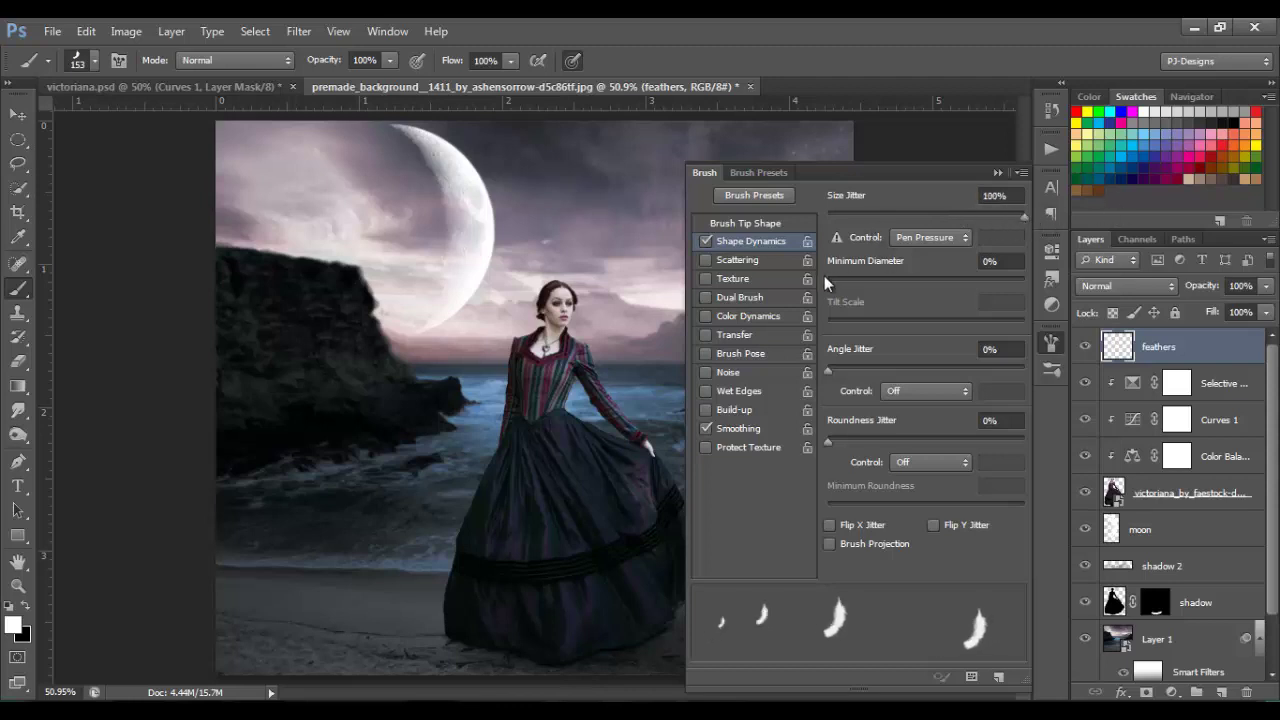
pyautogui.moveTo(827, 283)
pyautogui.mouseDown()
pyautogui.moveTo(995, 286)
pyautogui.moveTo(805, 300)
pyautogui.mouseUp()
pyautogui.moveTo(827, 372)
pyautogui.mouseDown()
pyautogui.moveTo(963, 353)
pyautogui.moveTo(827, 372)
pyautogui.moveTo(911, 361)
pyautogui.moveTo(867, 376)
pyautogui.moveTo(910, 385)
pyautogui.moveTo(885, 390)
pyautogui.mouseUp()
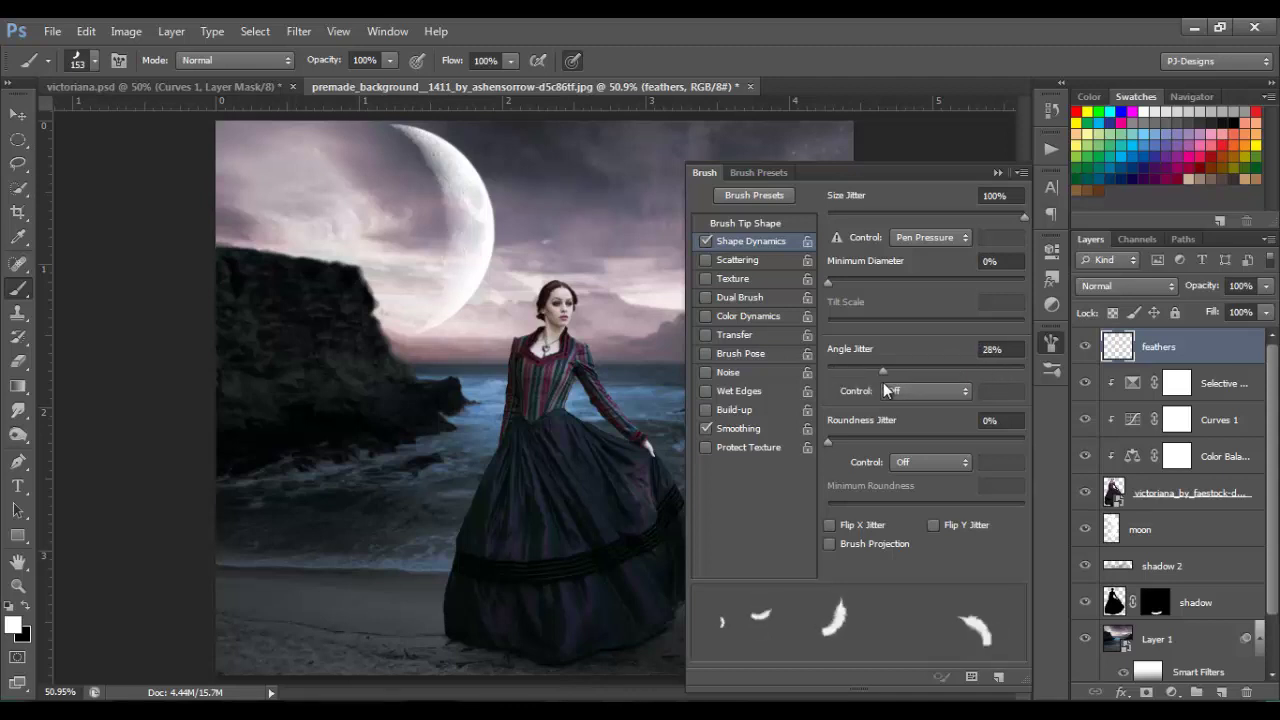
pyautogui.moveTo(883, 379)
pyautogui.mouseDown()
pyautogui.moveTo(898, 370)
pyautogui.moveTo(823, 375)
pyautogui.moveTo(971, 376)
pyautogui.moveTo(888, 390)
pyautogui.mouseUp()
pyautogui.moveTo(828, 439); pyautogui.dragTo(760, 445)
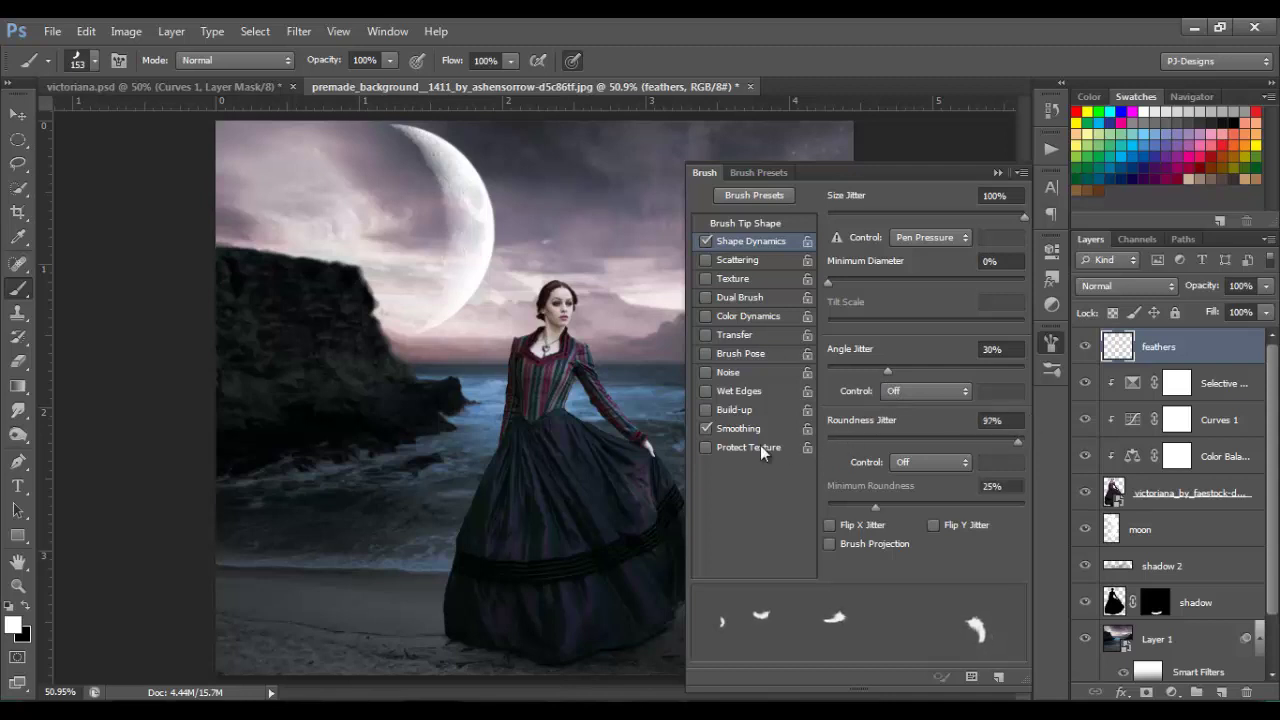
# Step: Enable Scattering for the feather brush on both axes at 1000%, with count 3 and count jitter 98%
pyautogui.click(745, 260)
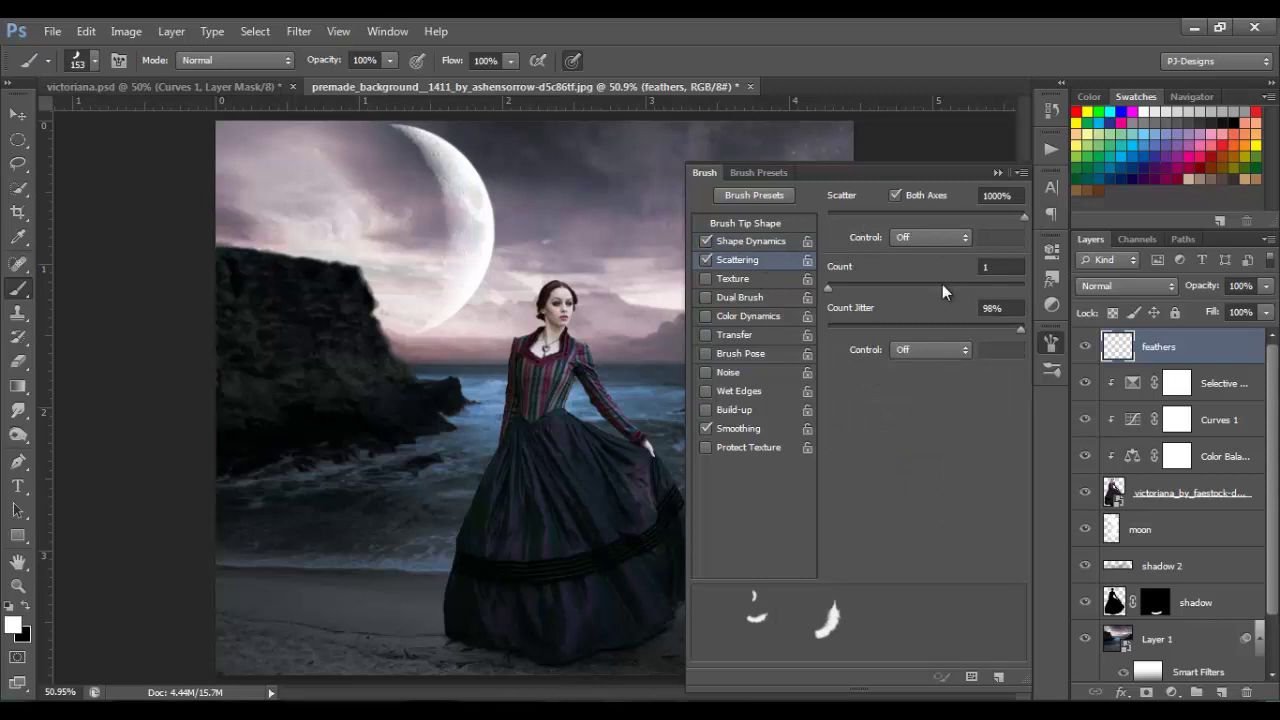
pyautogui.moveTo(835, 290)
pyautogui.mouseDown()
pyautogui.moveTo(951, 285)
pyautogui.moveTo(857, 297)
pyautogui.mouseUp()
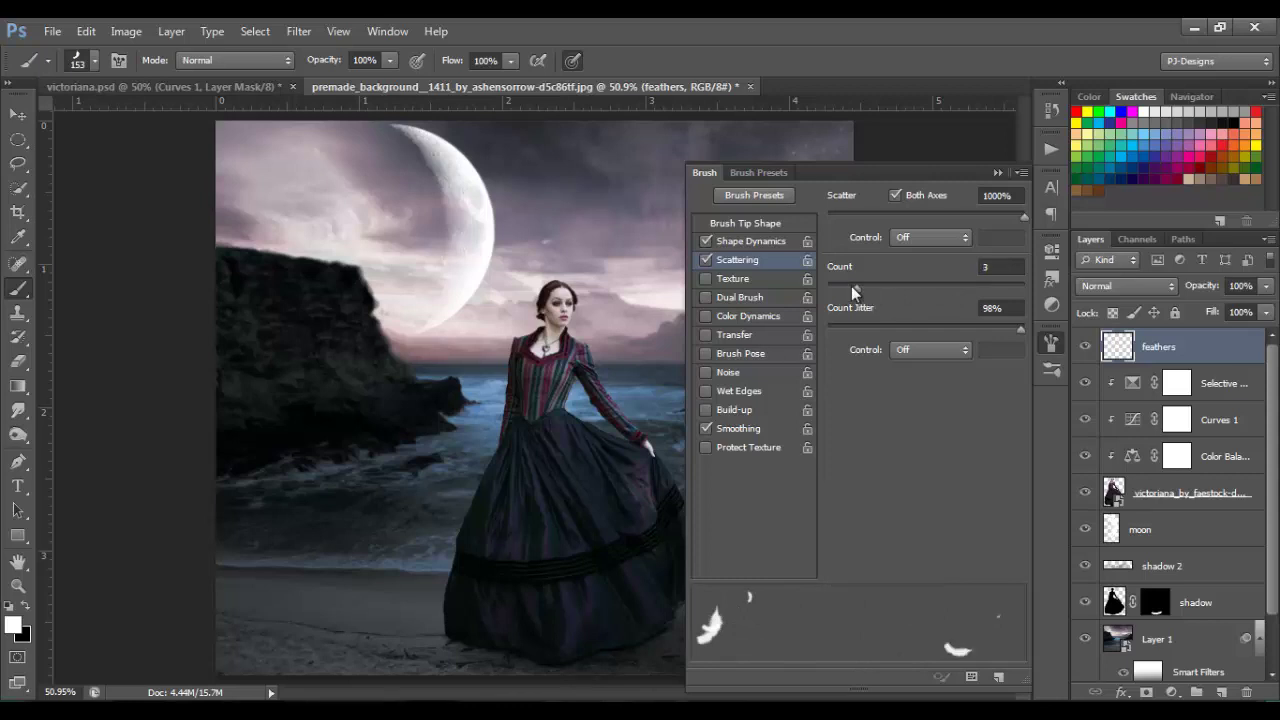
pyautogui.click(997, 173)
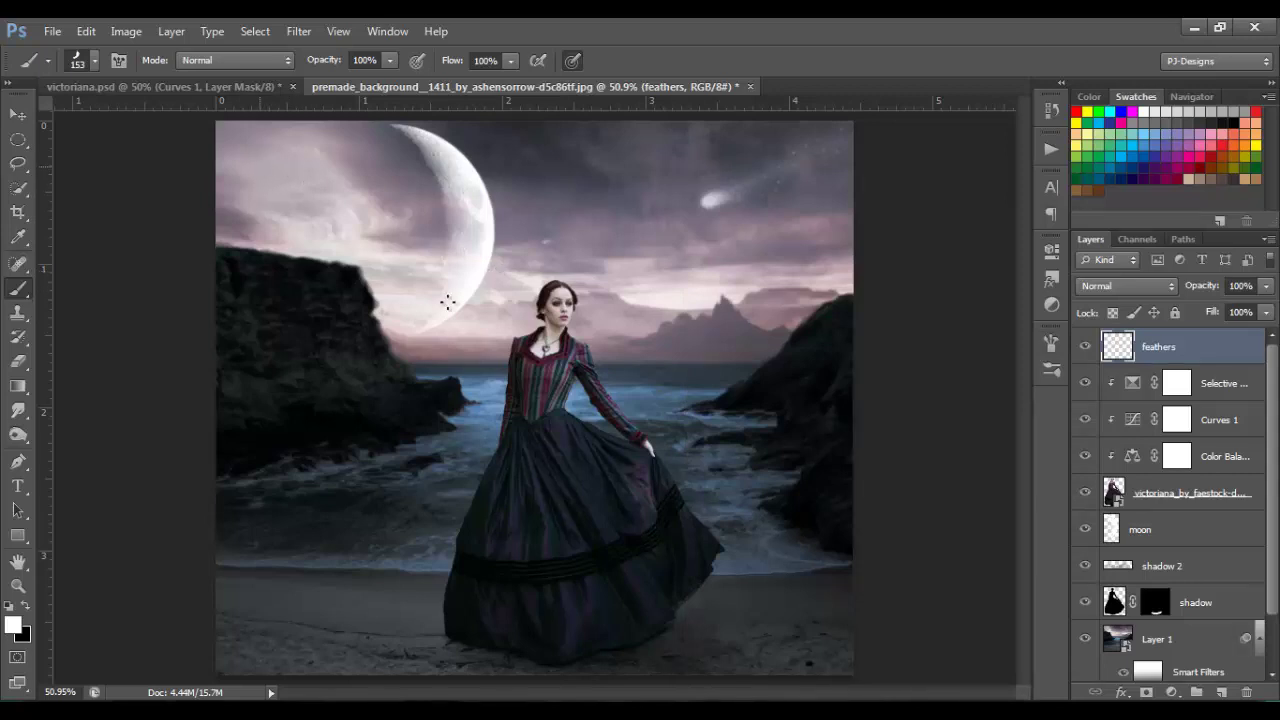
# Step: Scatter white feathers of varied size and angle across the sky, cliffs, sea, sand and dress on the feathers layer
pyautogui.click(255, 168)
pyautogui.click(298, 554)
pyautogui.moveTo(686, 191); pyautogui.dragTo(729, 400)
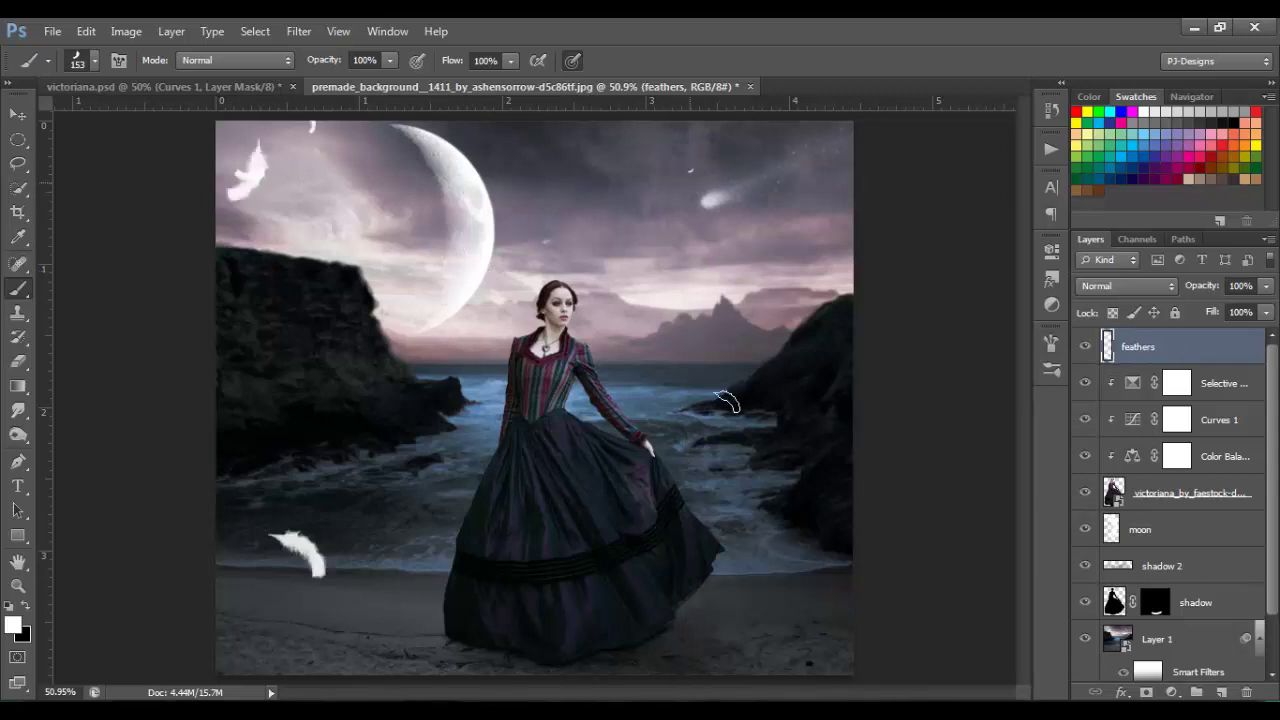
pyautogui.moveTo(419, 218)
pyautogui.mouseDown()
pyautogui.moveTo(457, 354)
pyautogui.moveTo(519, 445)
pyautogui.moveTo(640, 580)
pyautogui.moveTo(729, 584)
pyautogui.moveTo(747, 617)
pyautogui.mouseUp()
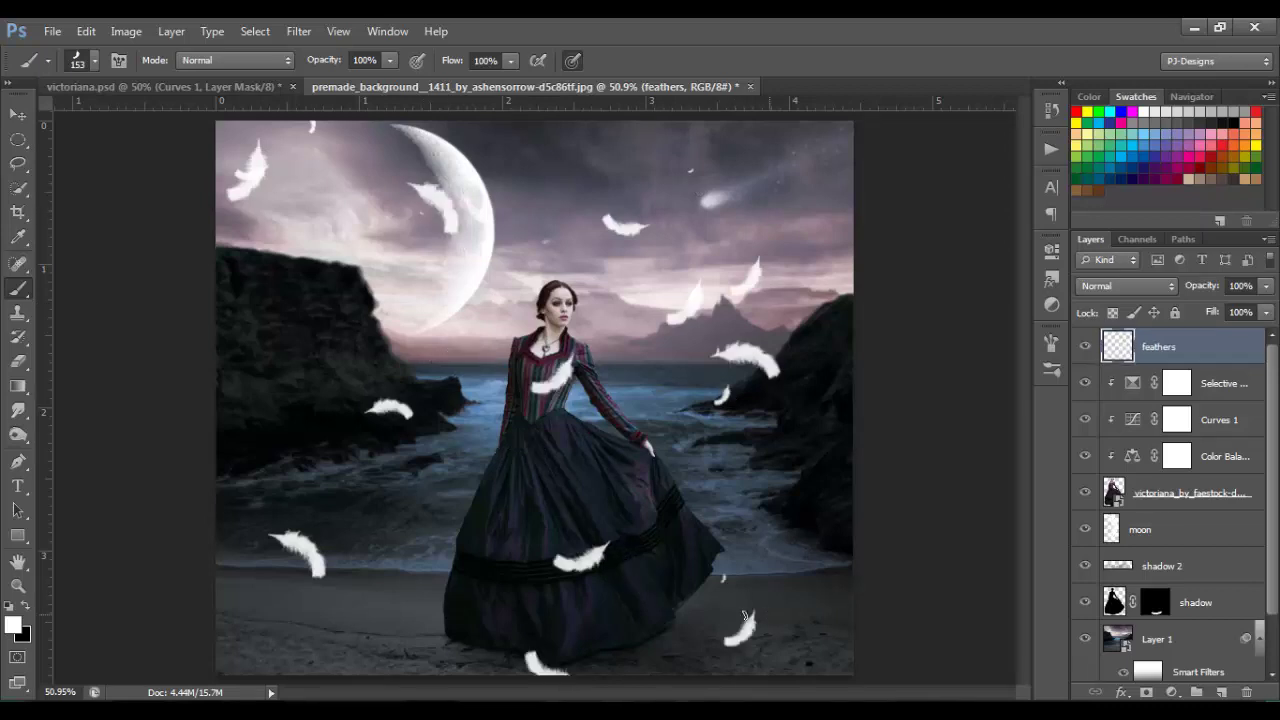
pyautogui.click(830, 140)
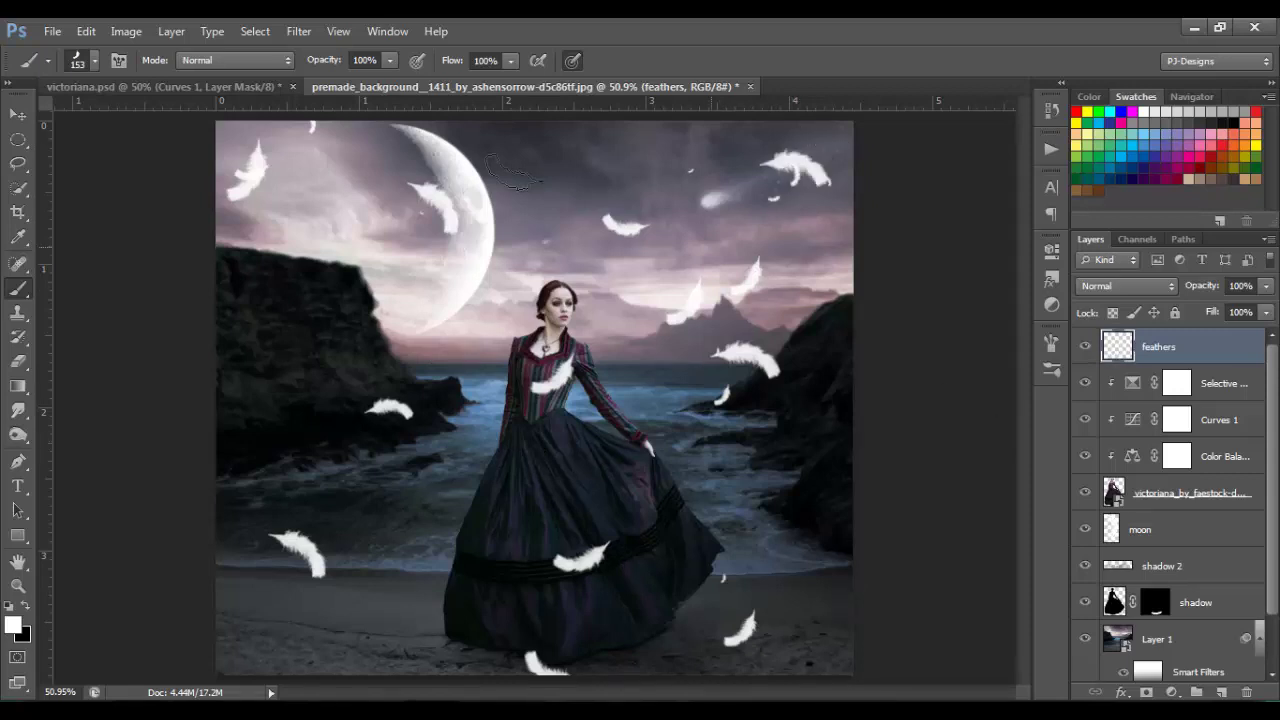
pyautogui.moveTo(514, 157); pyautogui.dragTo(712, 430)
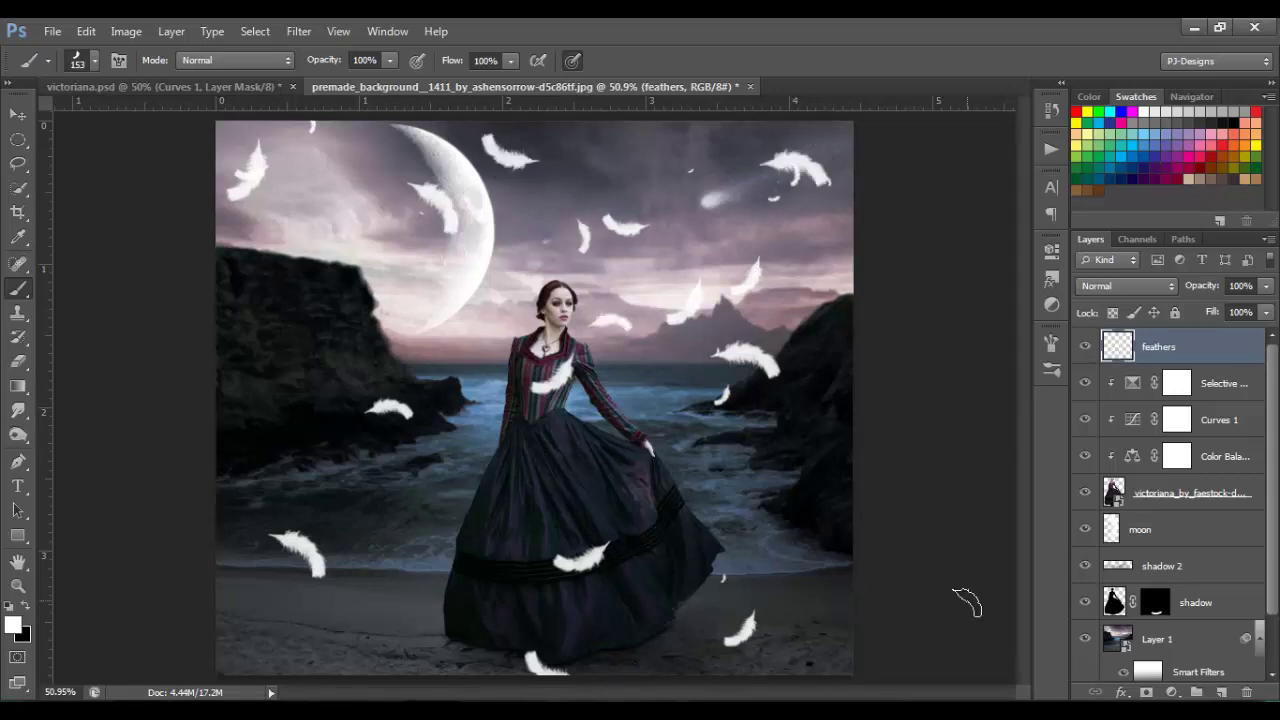
pyautogui.click(378, 605)
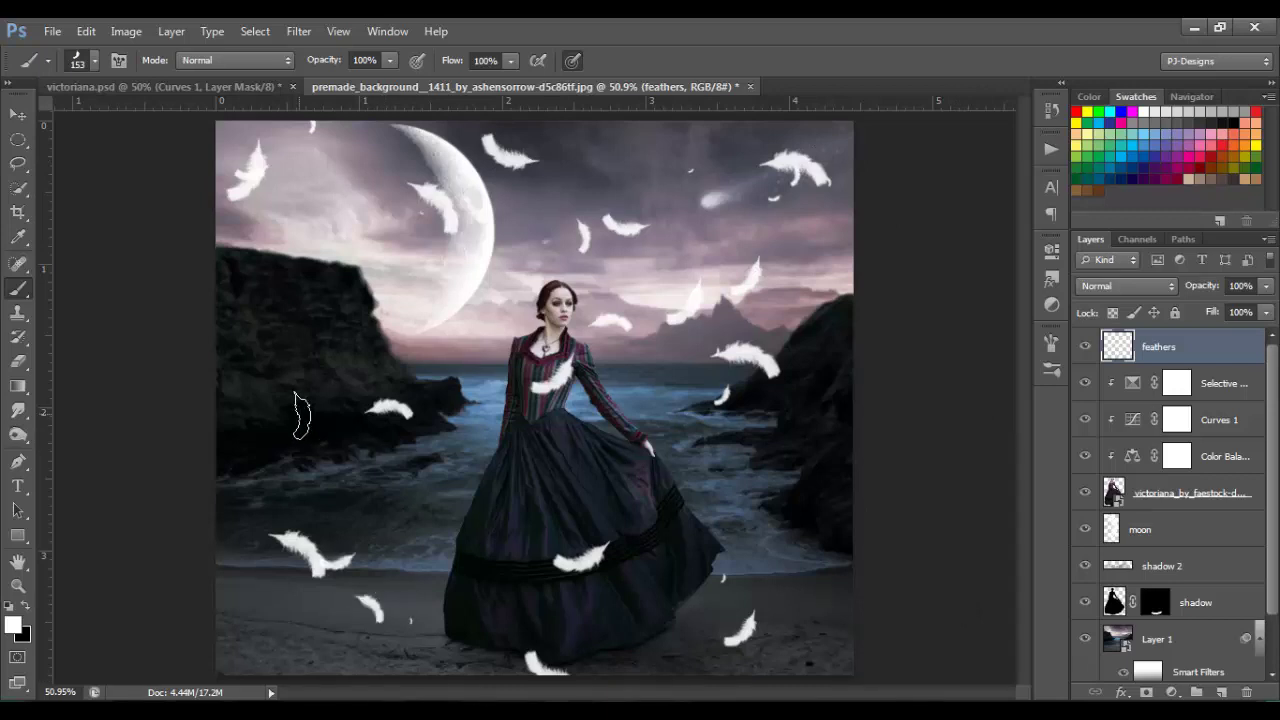
pyautogui.click(294, 275)
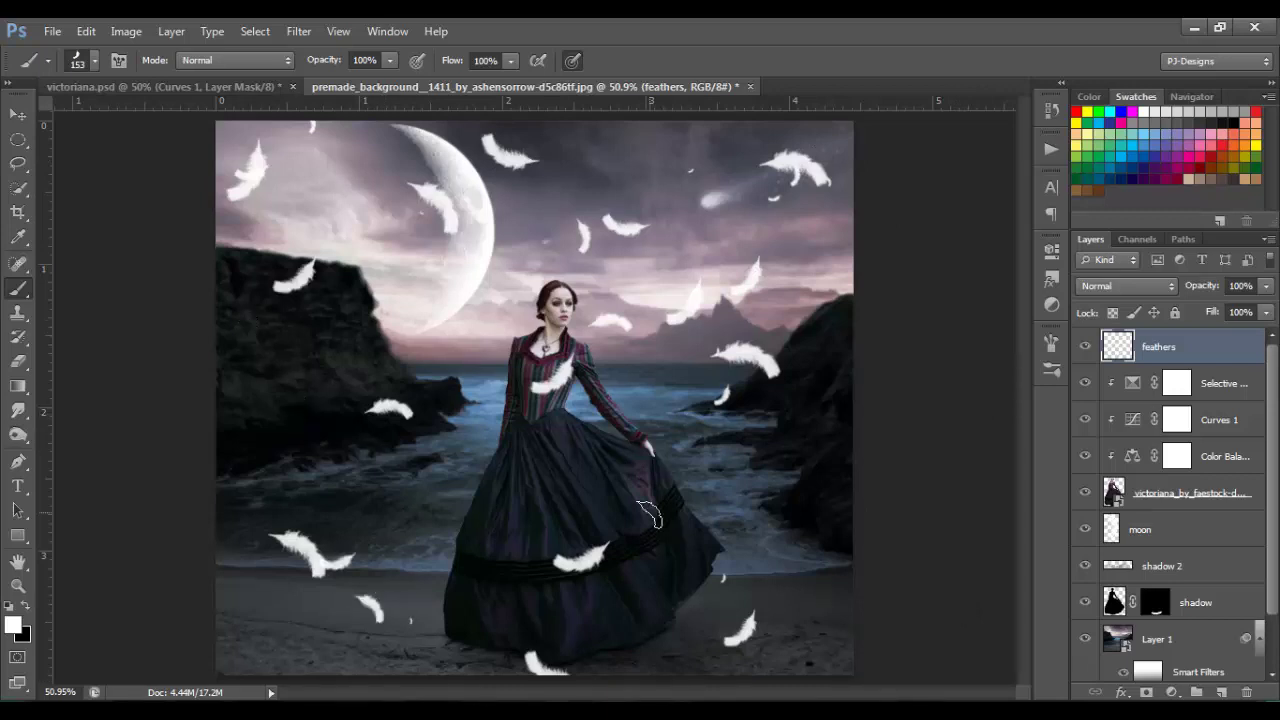
pyautogui.click(822, 503)
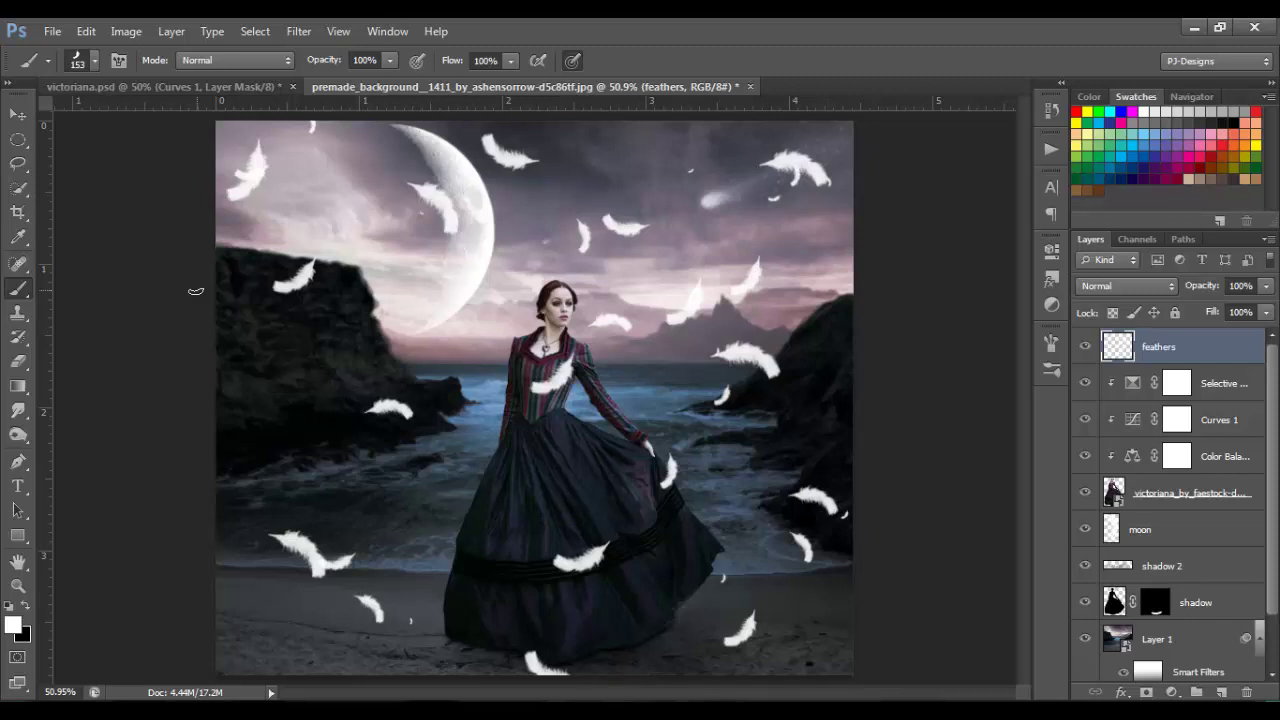
# Step: Set up the Eraser with a soft round tip at 0% hardness and reduce its size to 150 px
pyautogui.click(18, 361)
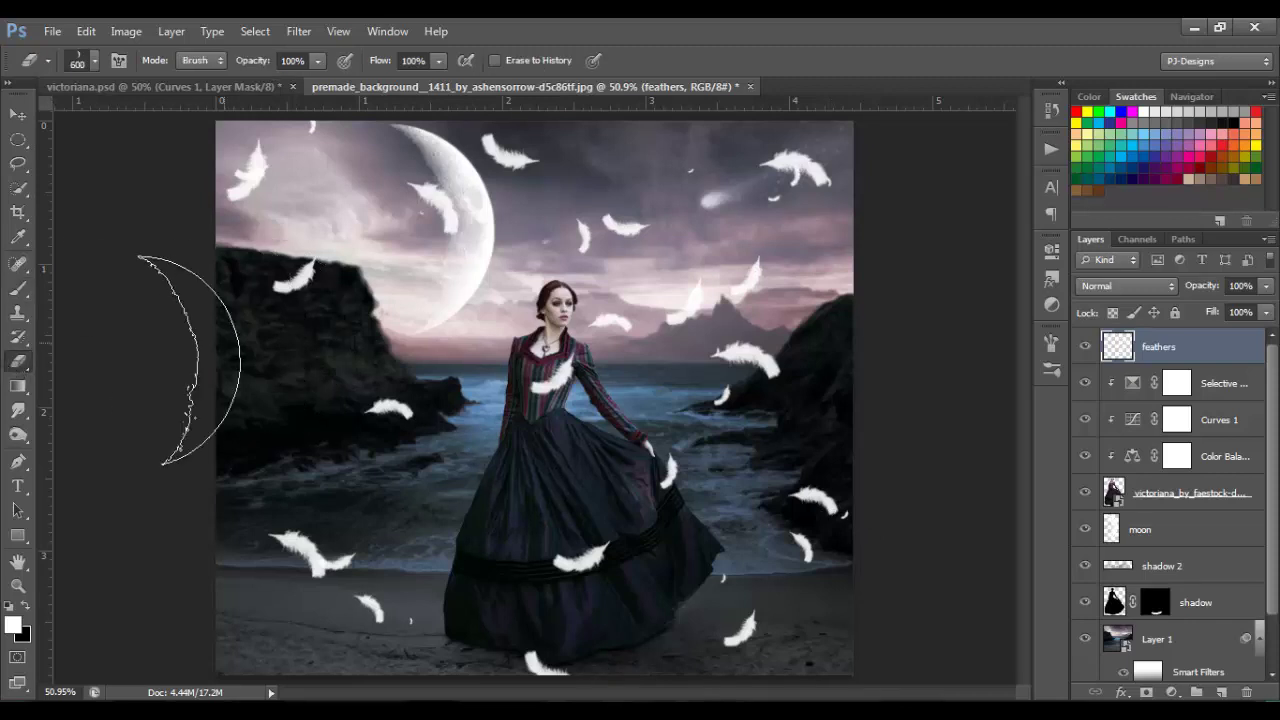
pyautogui.click(94, 61)
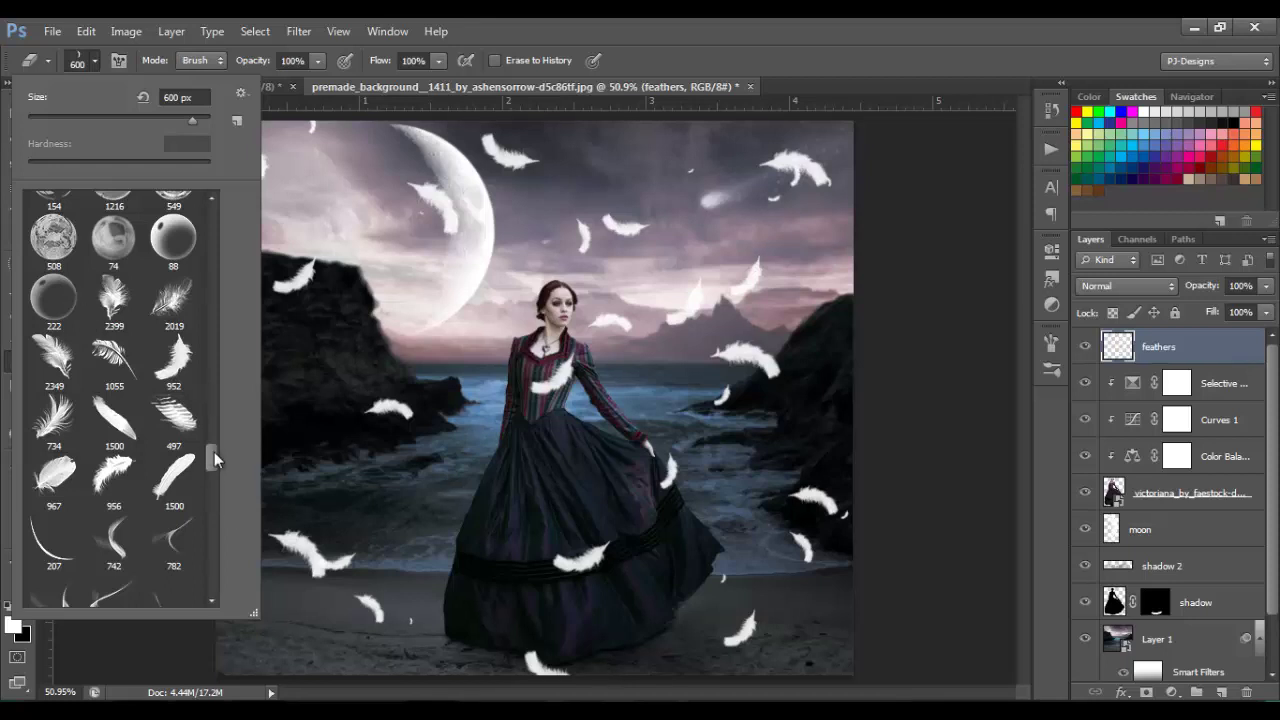
pyautogui.moveTo(214, 452); pyautogui.dragTo(214, 185)
pyautogui.click(53, 220)
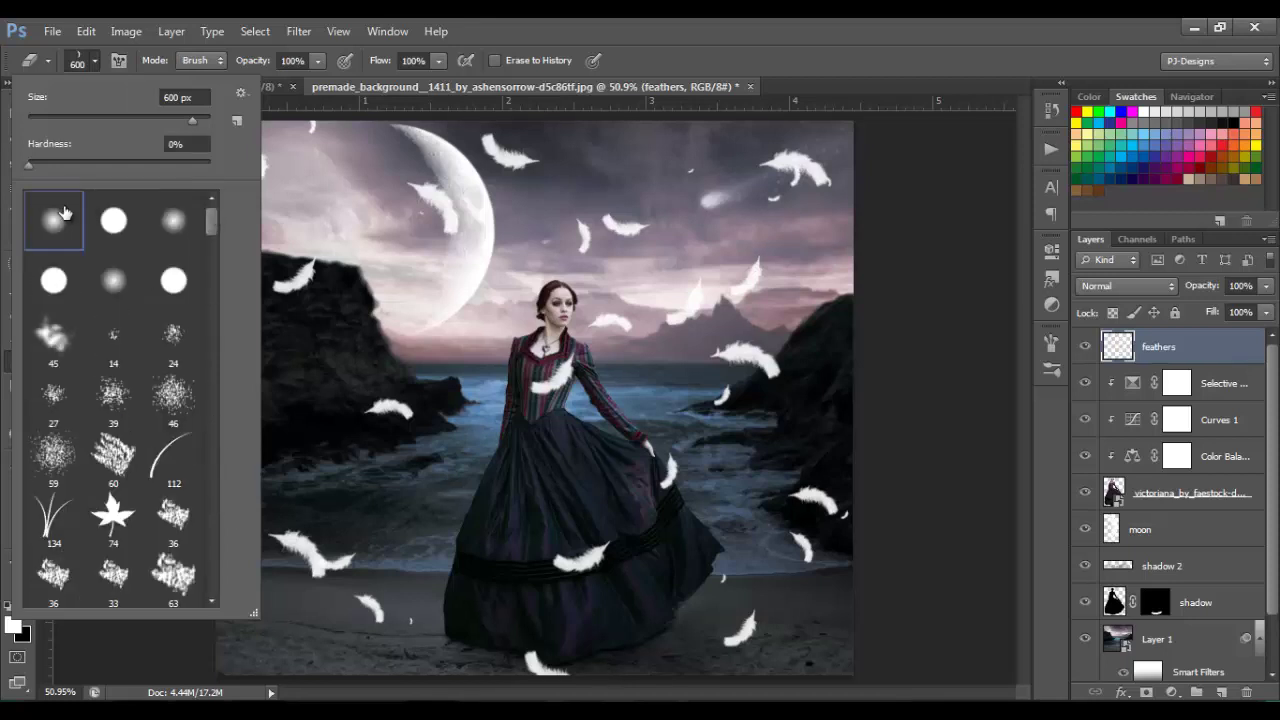
pyautogui.click(95, 62)
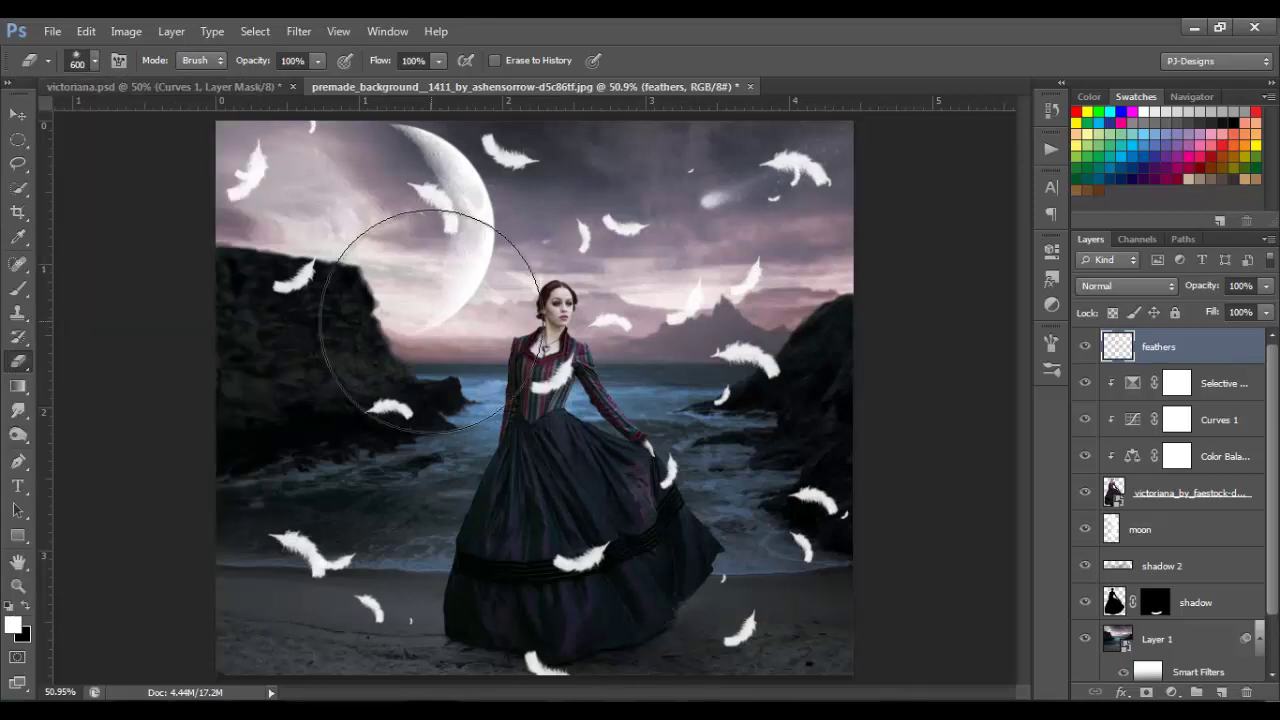
pyautogui.press('[')
pyautogui.press('[')
pyautogui.press('[')
pyautogui.press('[')
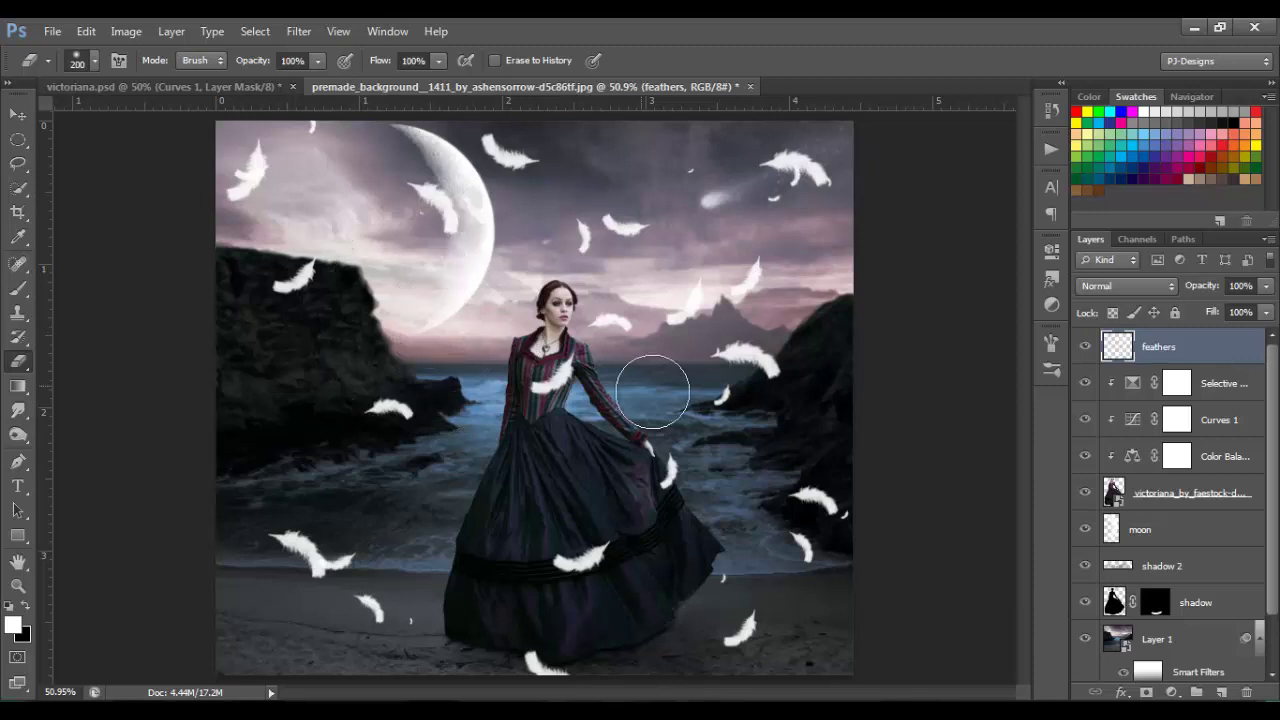
pyautogui.press('[')
pyautogui.press('[')
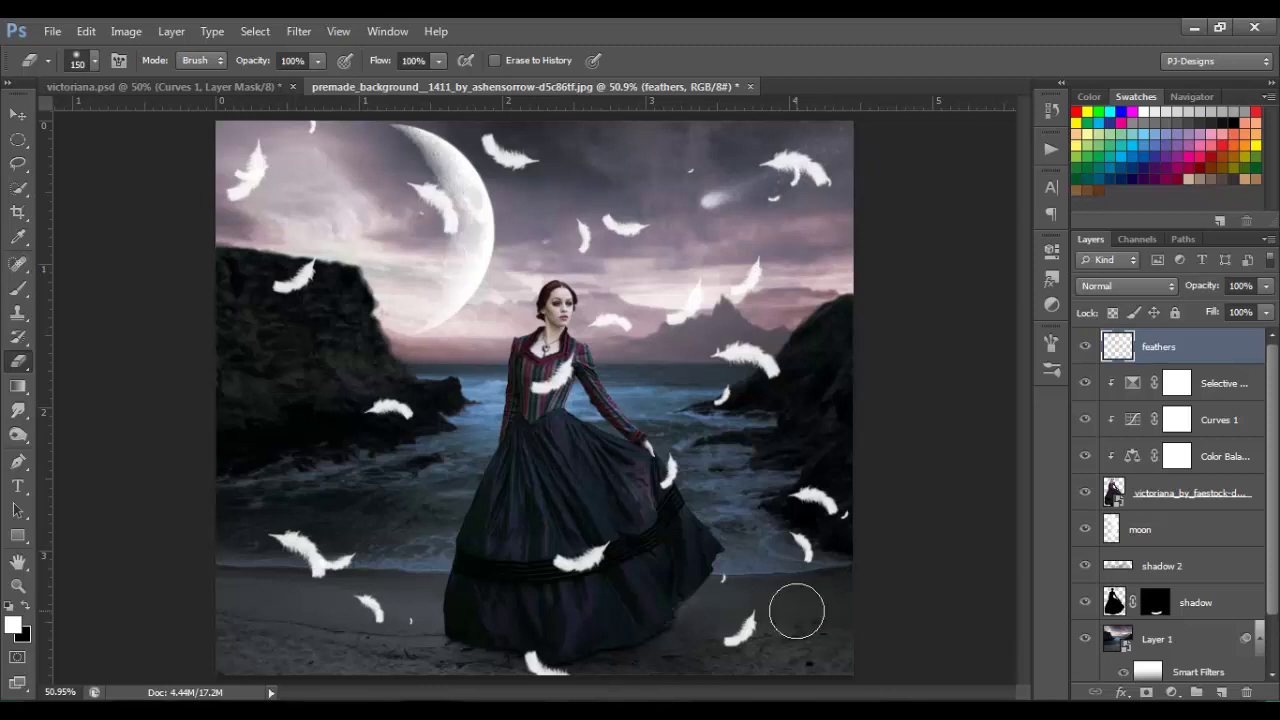
# Step: Erase surplus feathers by the right cliff, lower-left shore and distant mountain, and trim the upper-right cluster, reducing the eraser to 45 px after the first
pyautogui.moveTo(810, 520); pyautogui.dragTo(797, 492)
pyautogui.press('[')
pyautogui.press('[')
pyautogui.press('[')
pyautogui.press('[')
pyautogui.press('[')
pyautogui.press('[')
pyautogui.press('[')
pyautogui.moveTo(335, 556); pyautogui.dragTo(338, 560)
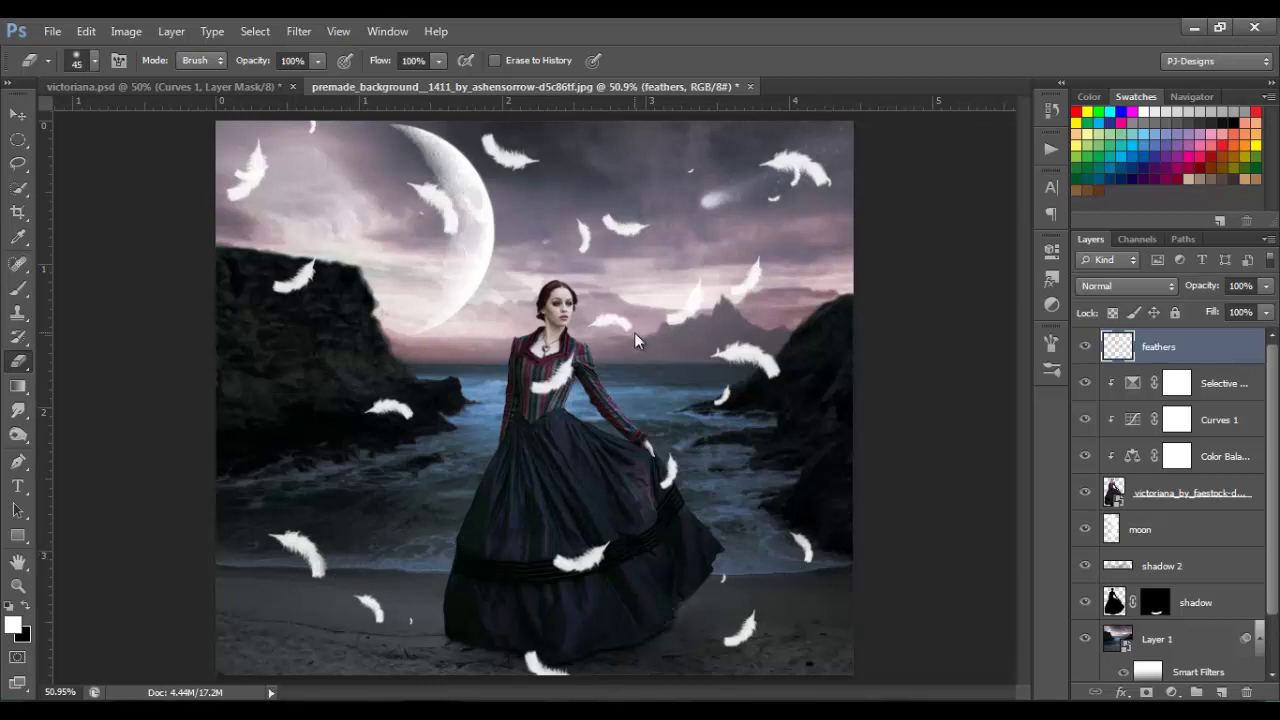
pyautogui.moveTo(697, 289); pyautogui.dragTo(674, 306)
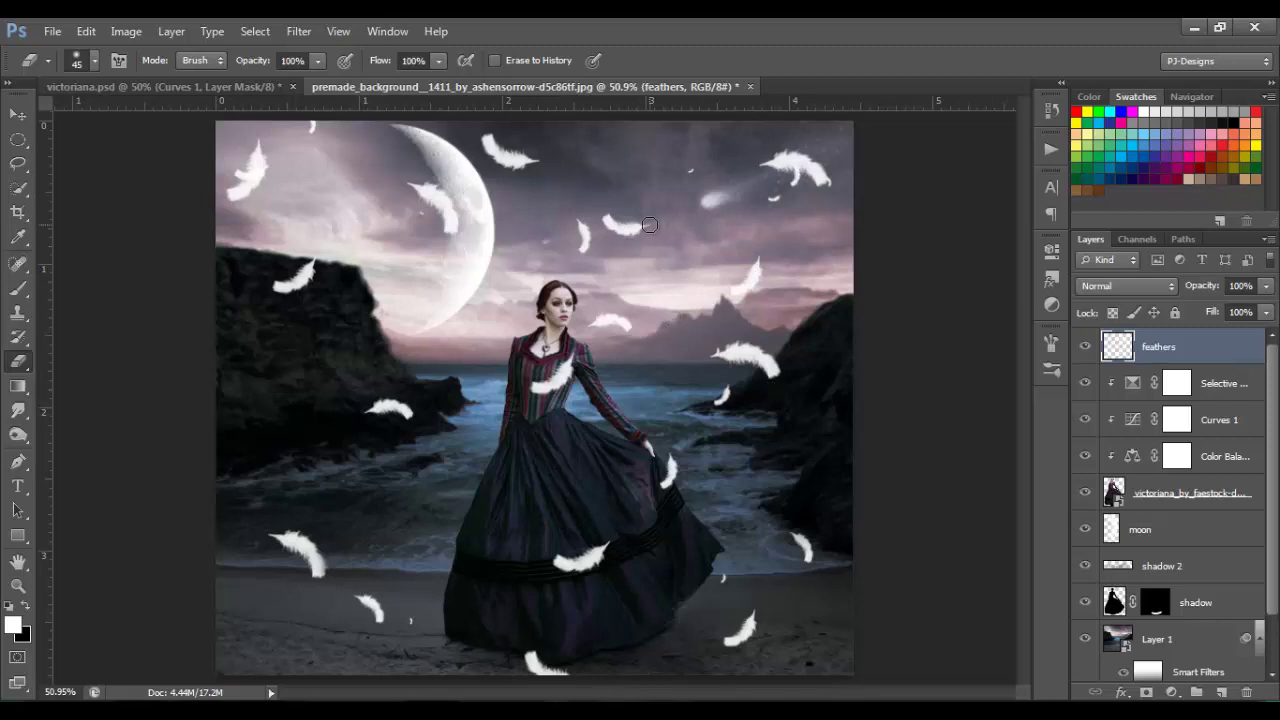
pyautogui.click(798, 178)
# Step: Apply a Gaussian Blur with a 1.5 px radius to the feathers layer
pyautogui.click(298, 38)
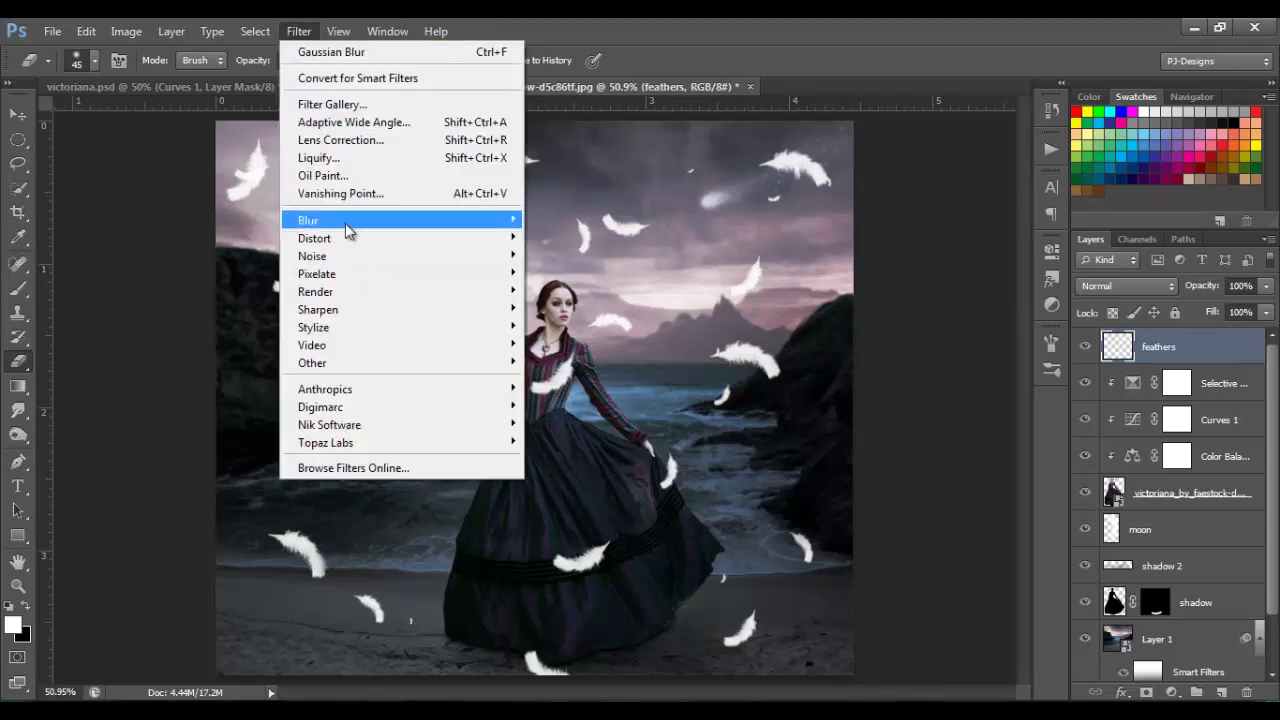
pyautogui.moveTo(350, 224)
pyautogui.click(600, 352)
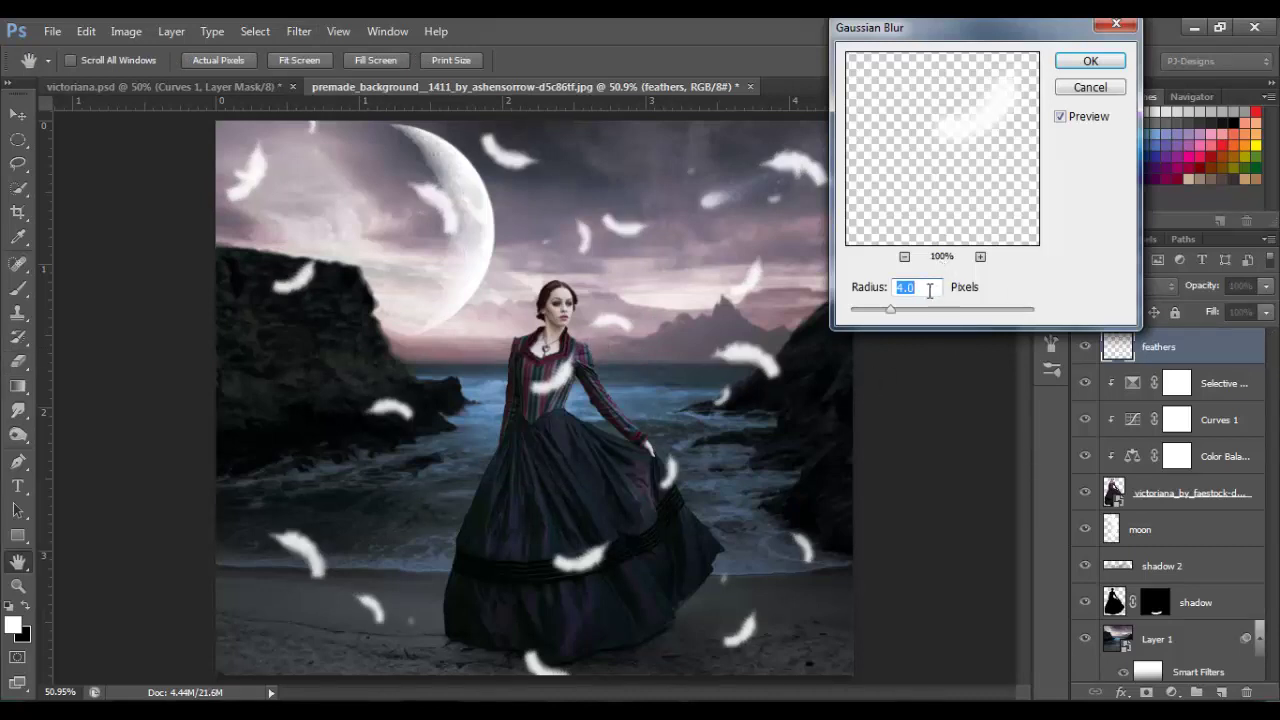
pyautogui.write('1.5')
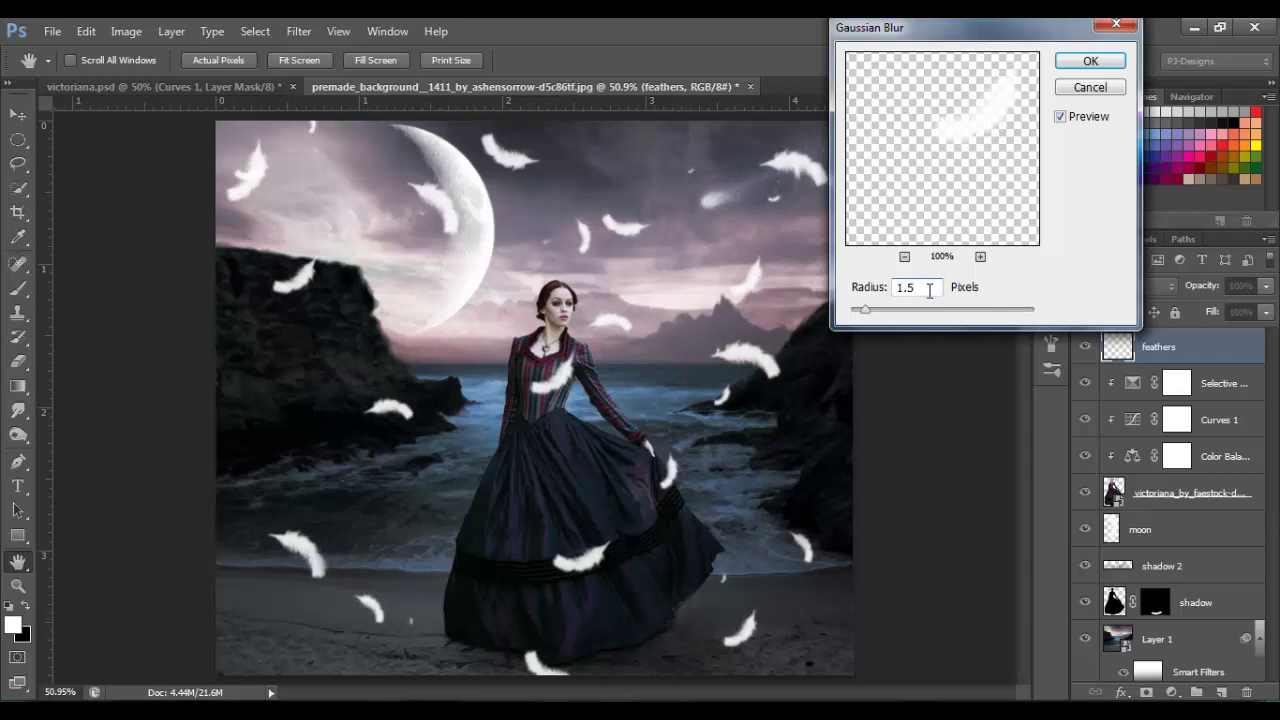
pyautogui.click(1101, 61)
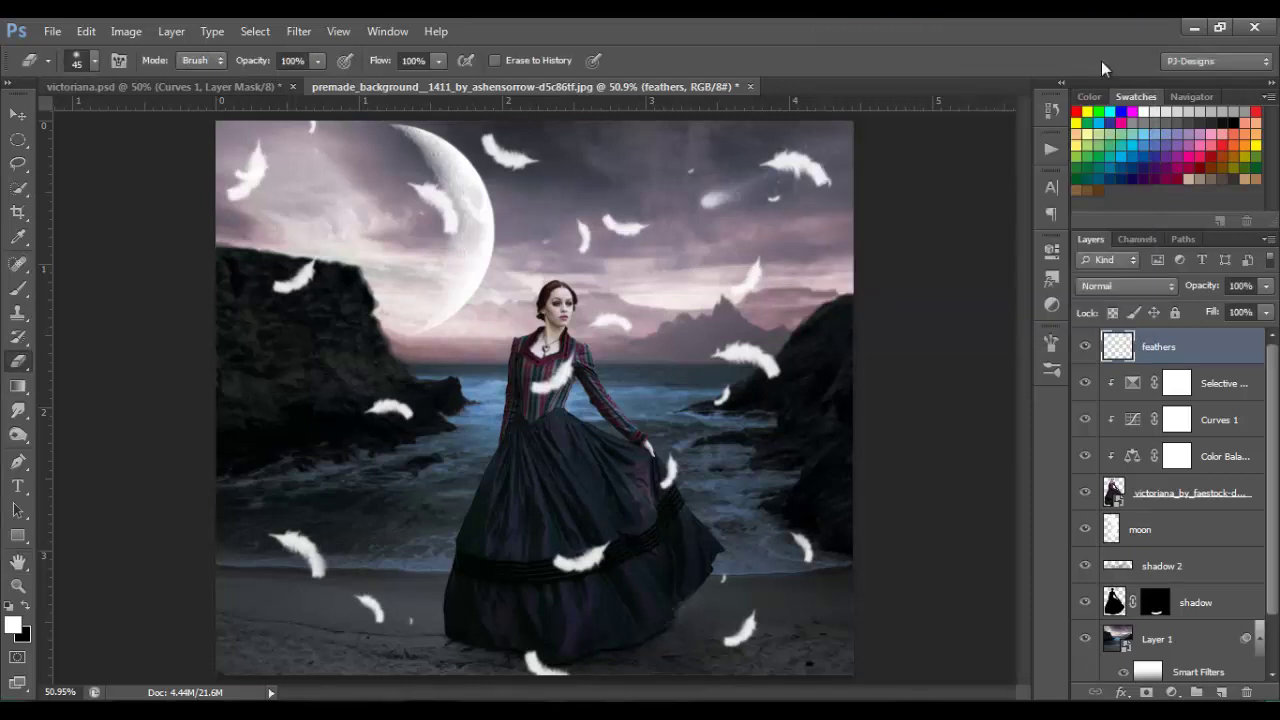
# Step: Stamp all visible layers into a new layer above the feathers and open it in the Topaz Adjust 5 filter
pyautogui.press('v')
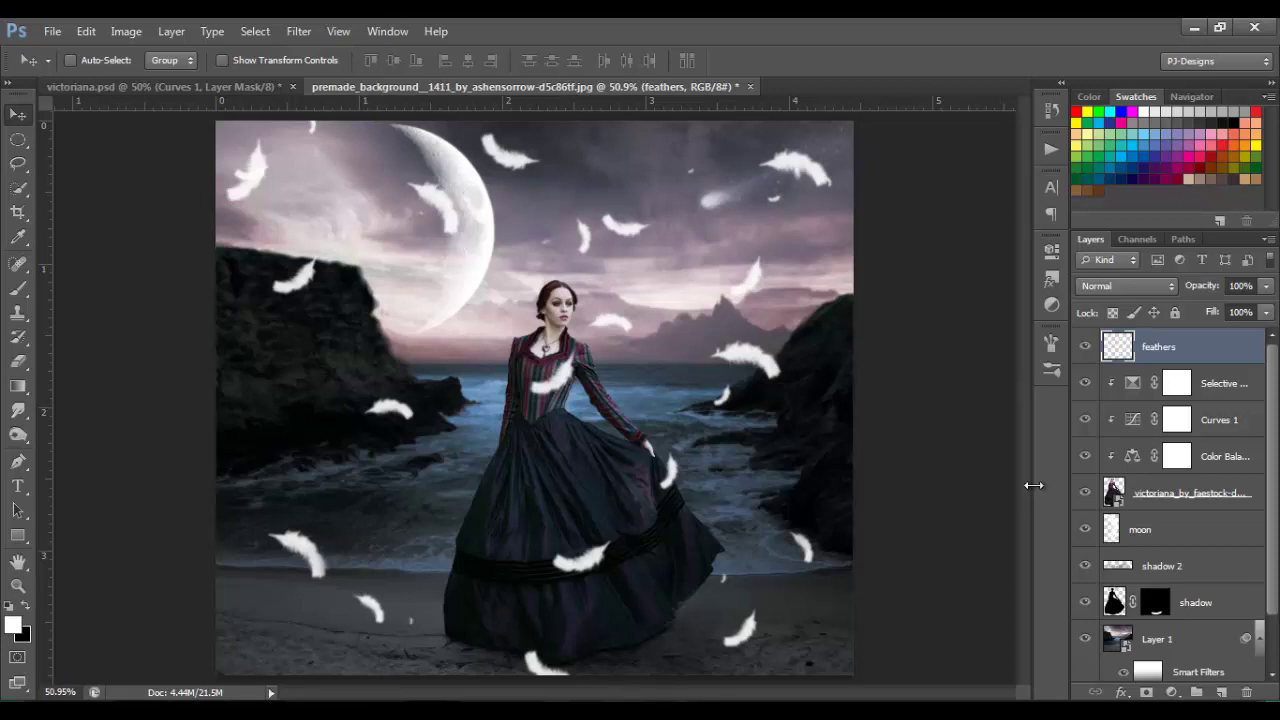
pyautogui.hotkey('ctrl', 'shift', 'alt', 'e')
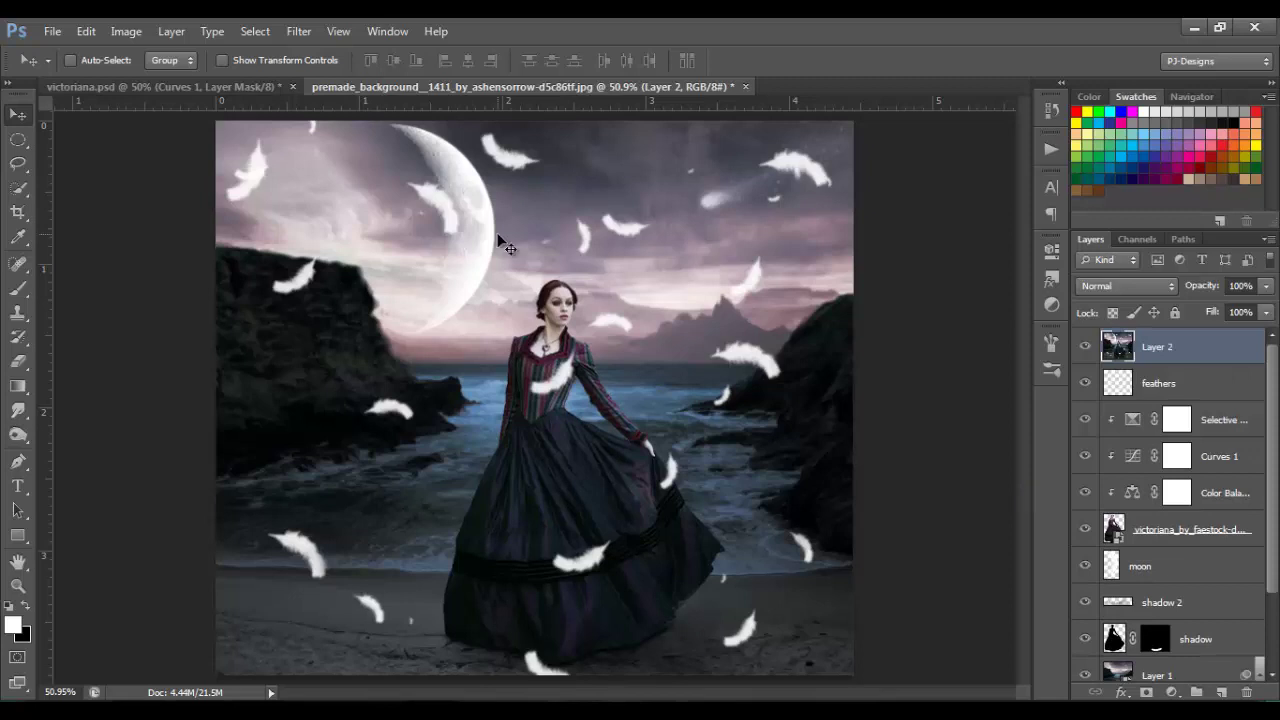
pyautogui.click(296, 33)
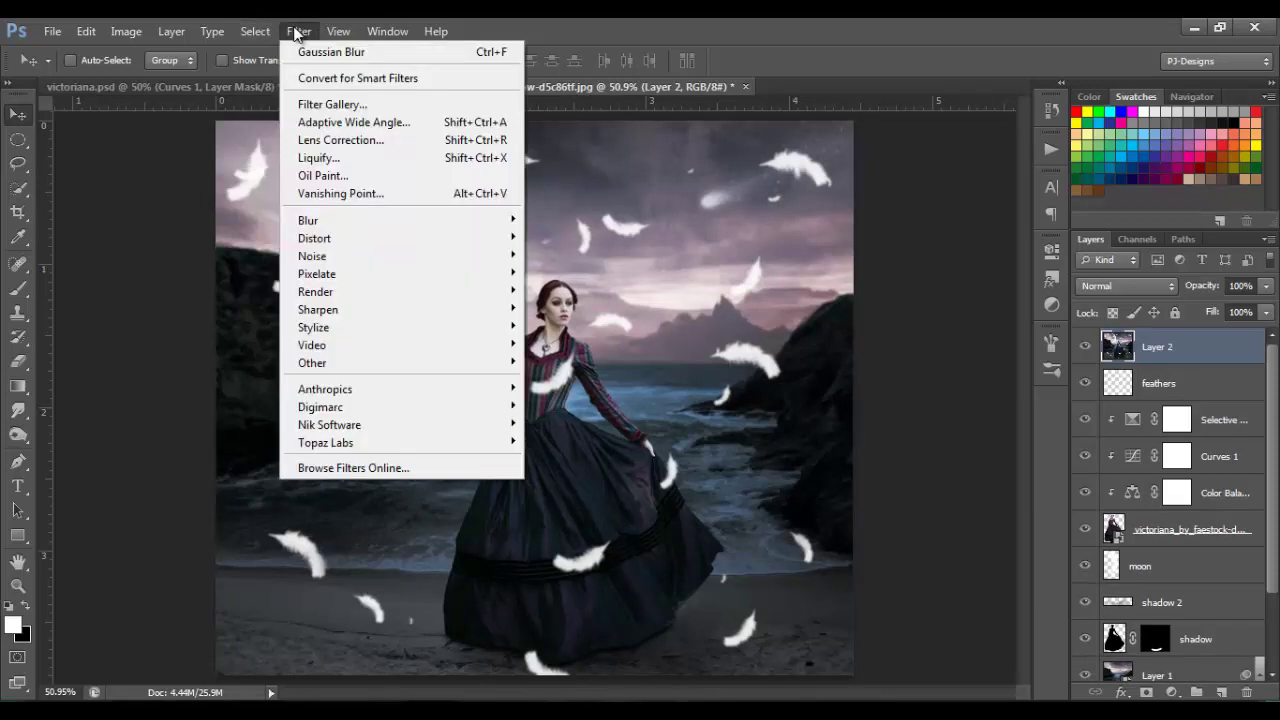
pyautogui.moveTo(358, 447)
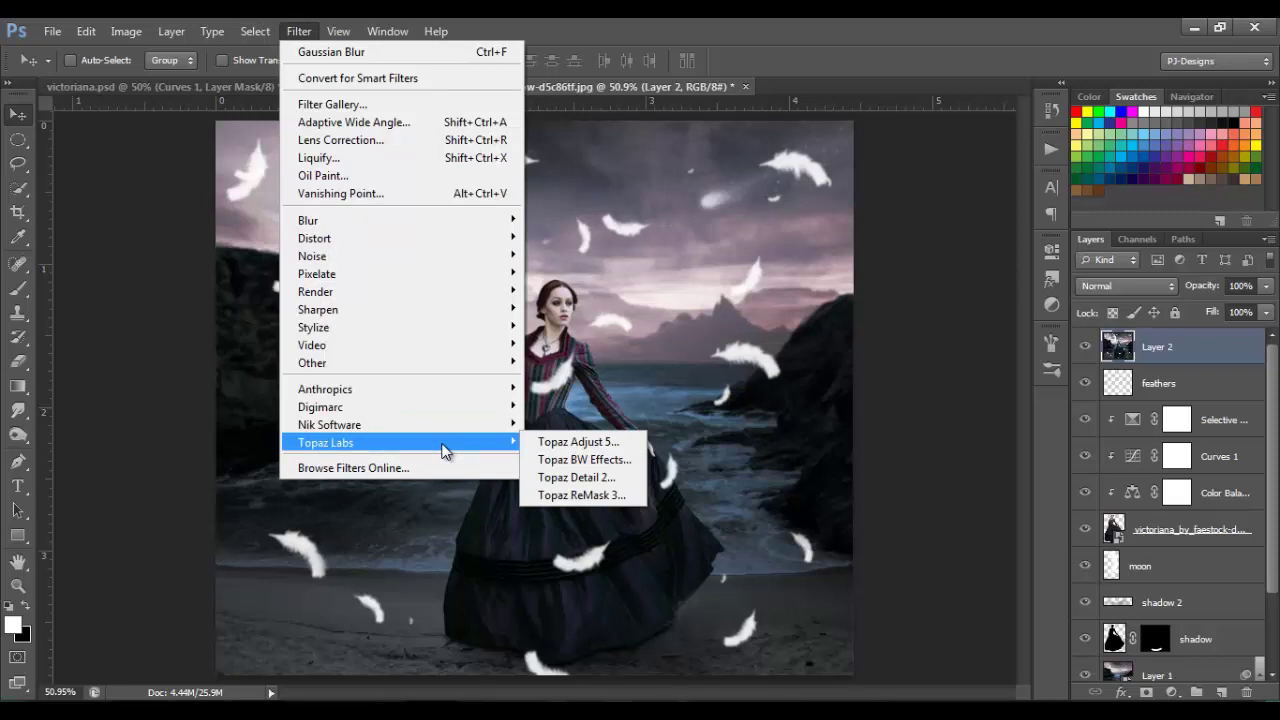
pyautogui.click(566, 443)
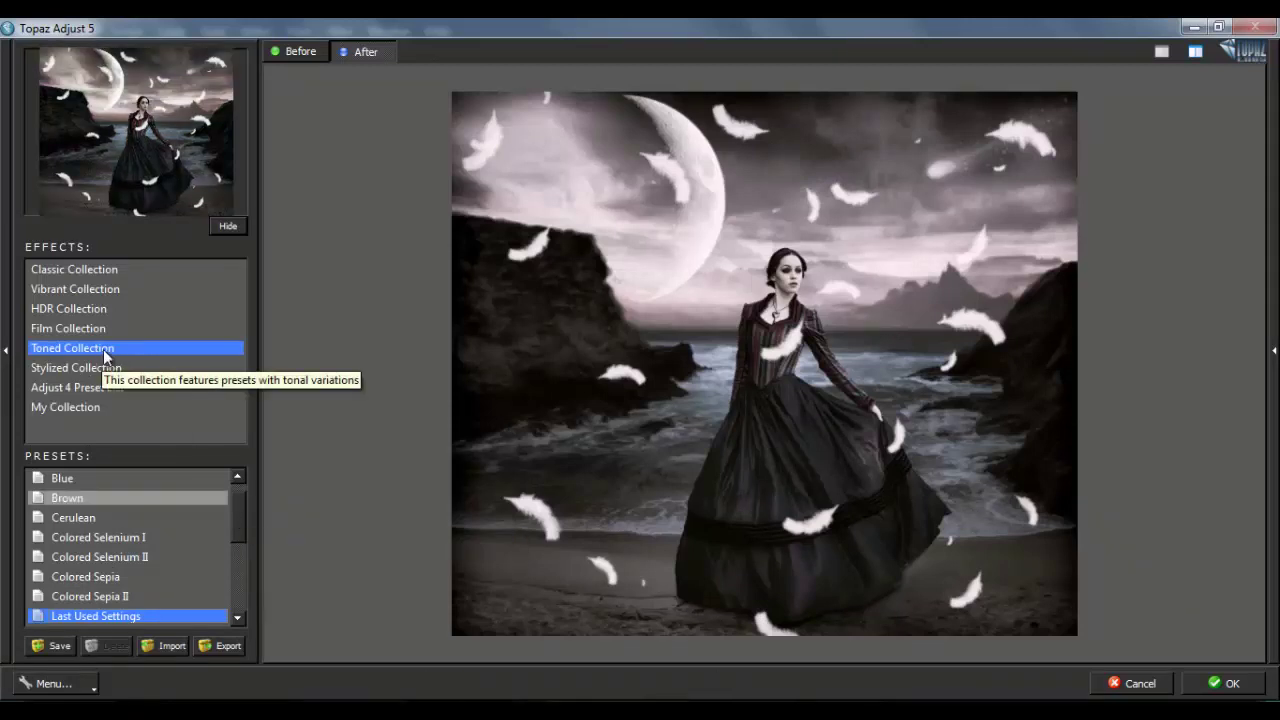
# Step: Apply the Split Tone I preset from the Toned Collection to the merged image
pyautogui.moveTo(240, 511); pyautogui.dragTo(240, 592)
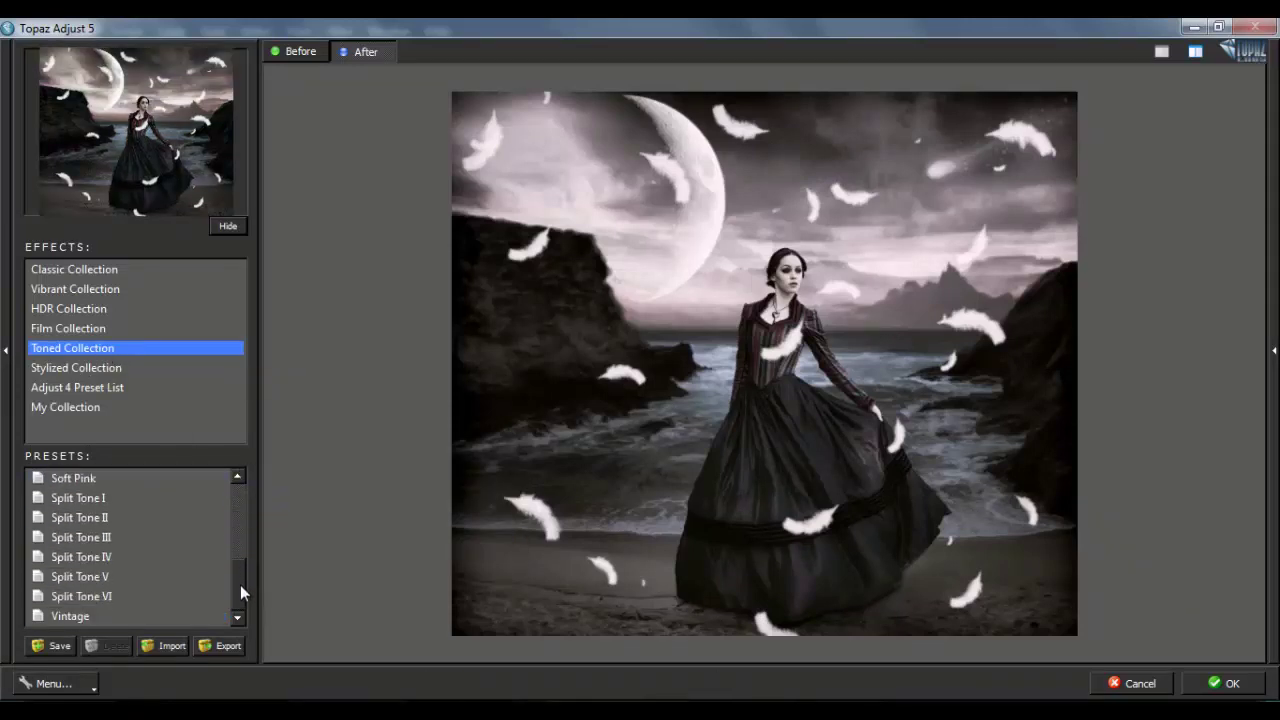
pyautogui.click(74, 500)
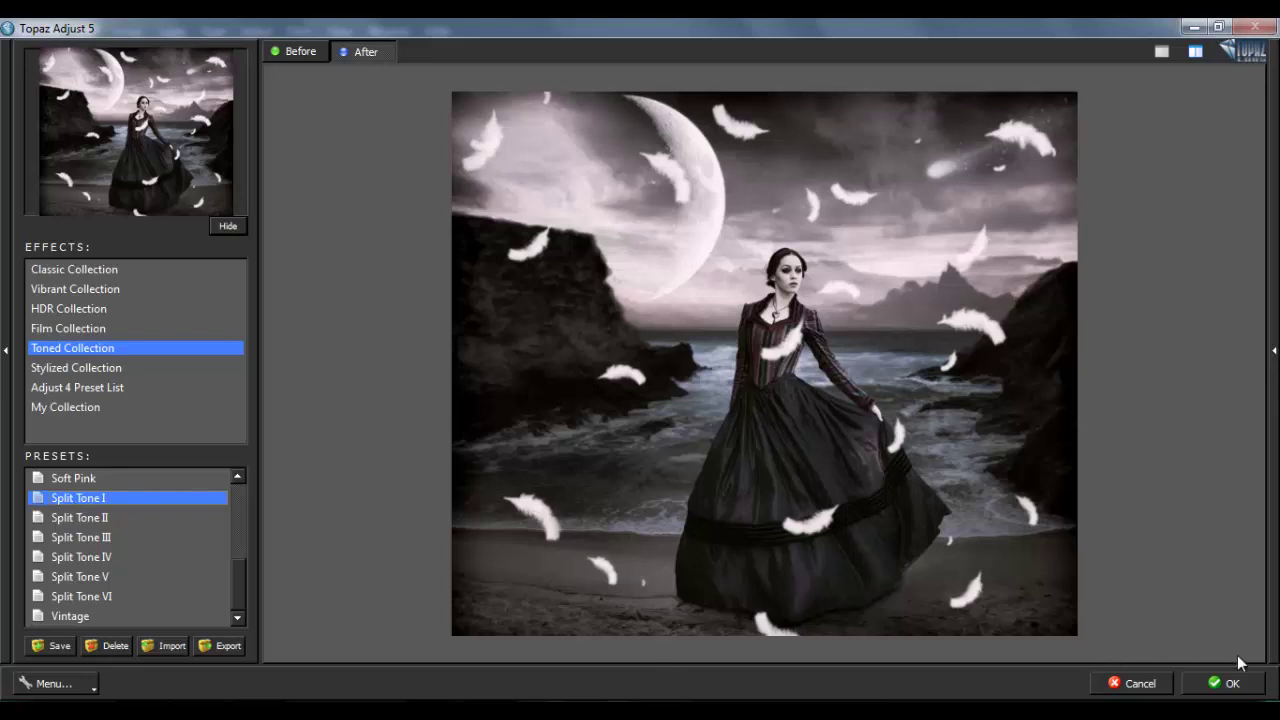
pyautogui.click(1231, 686)
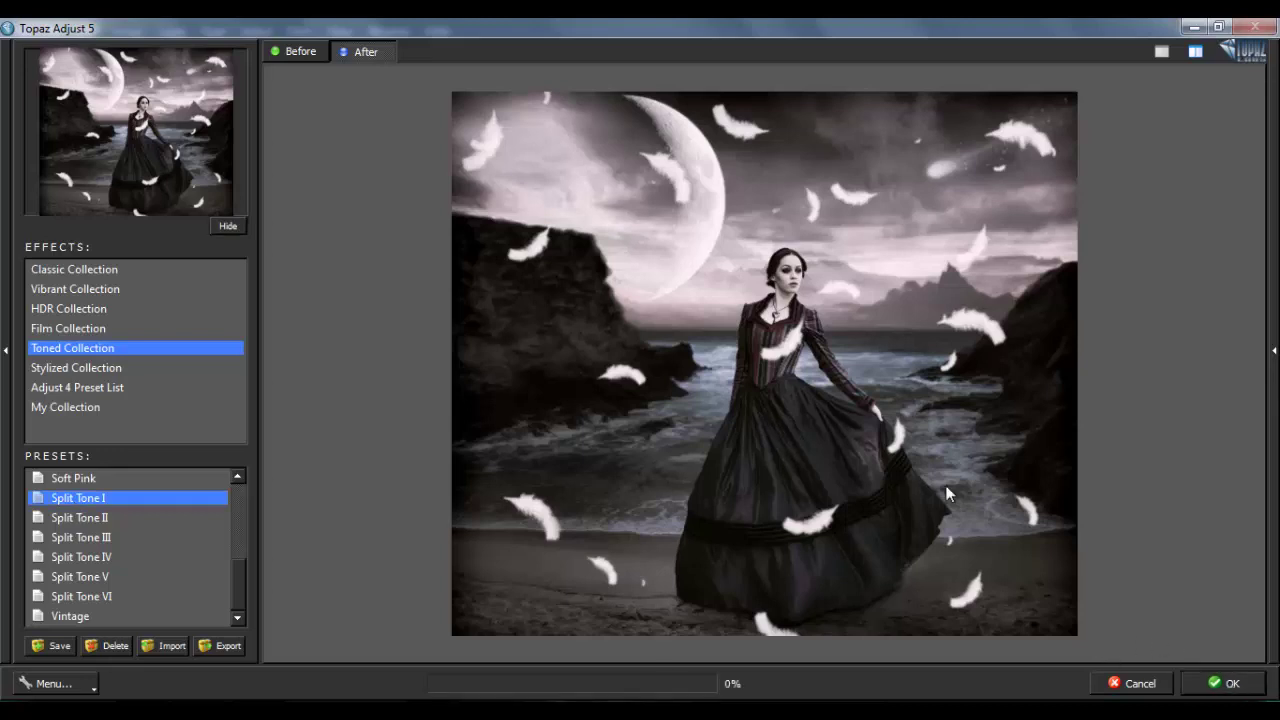